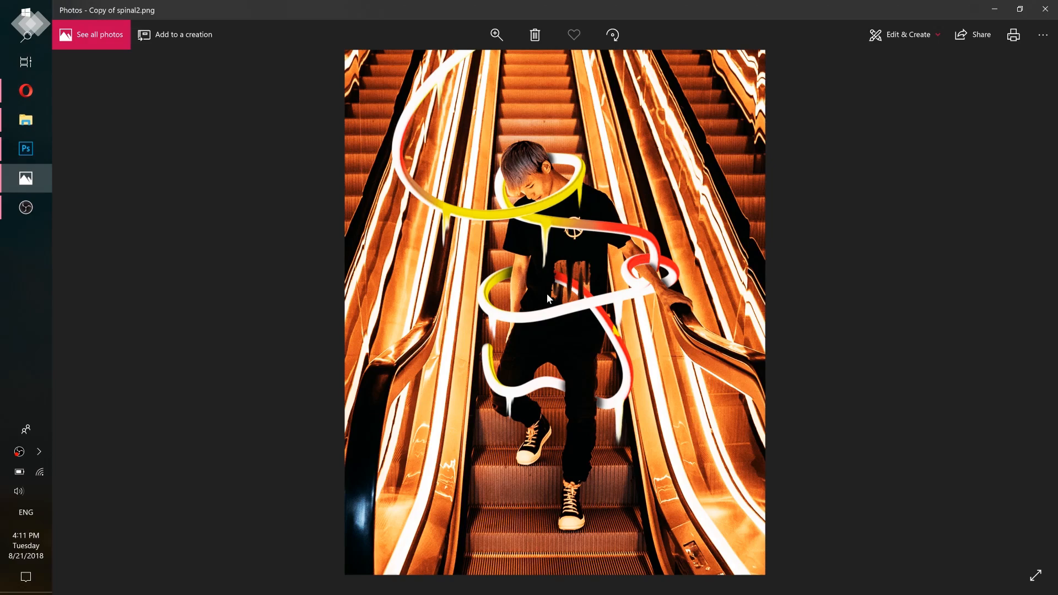
# Switch to Photoshop and create a new document named spinal, 1000 pixels wide and 1250 pixels high
pyautogui.click(995, 9)
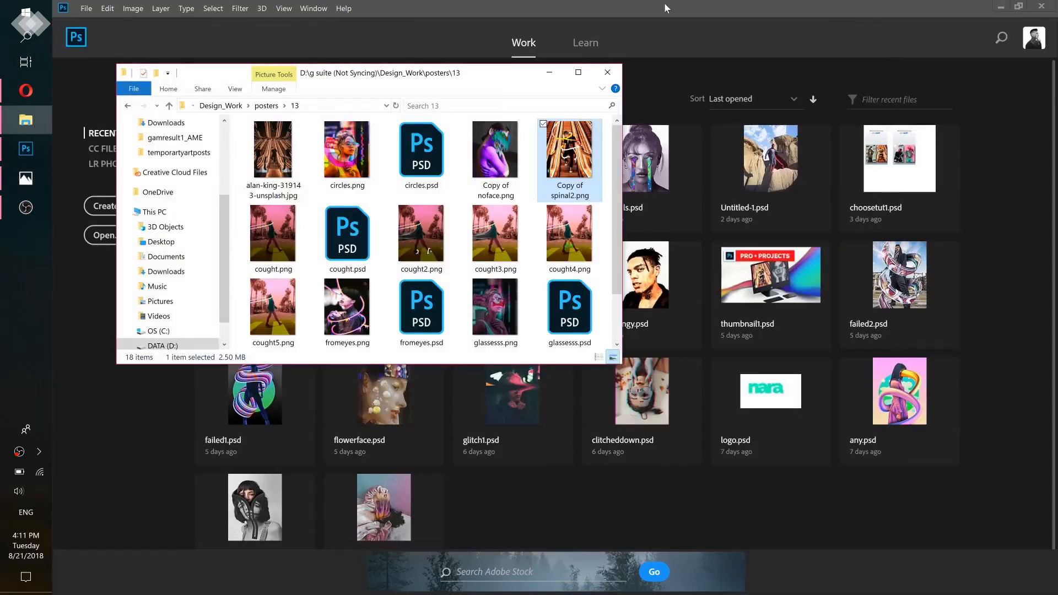
pyautogui.click(665, 8)
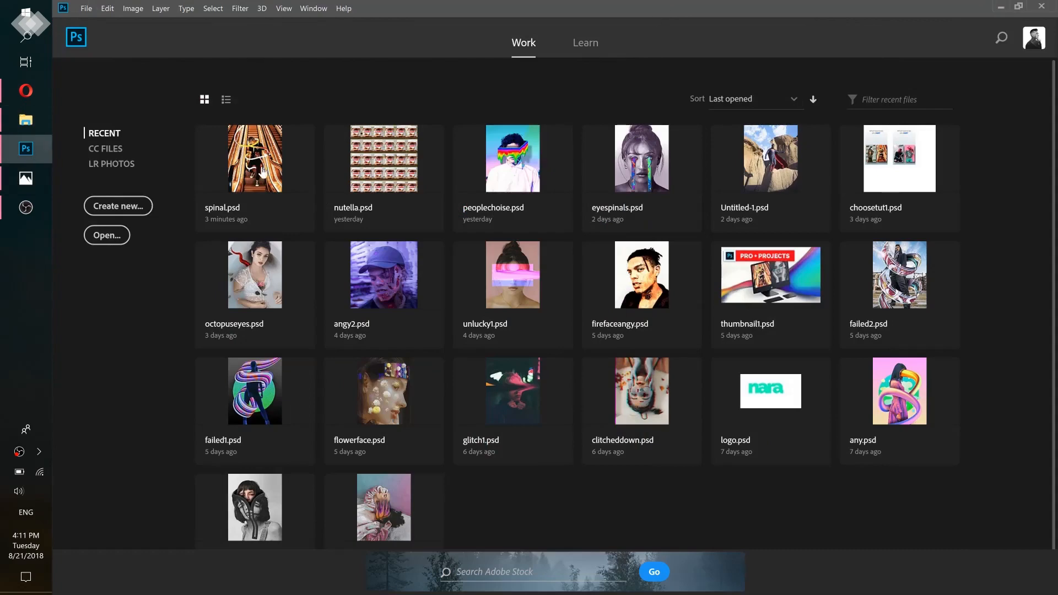
pyautogui.click(135, 209)
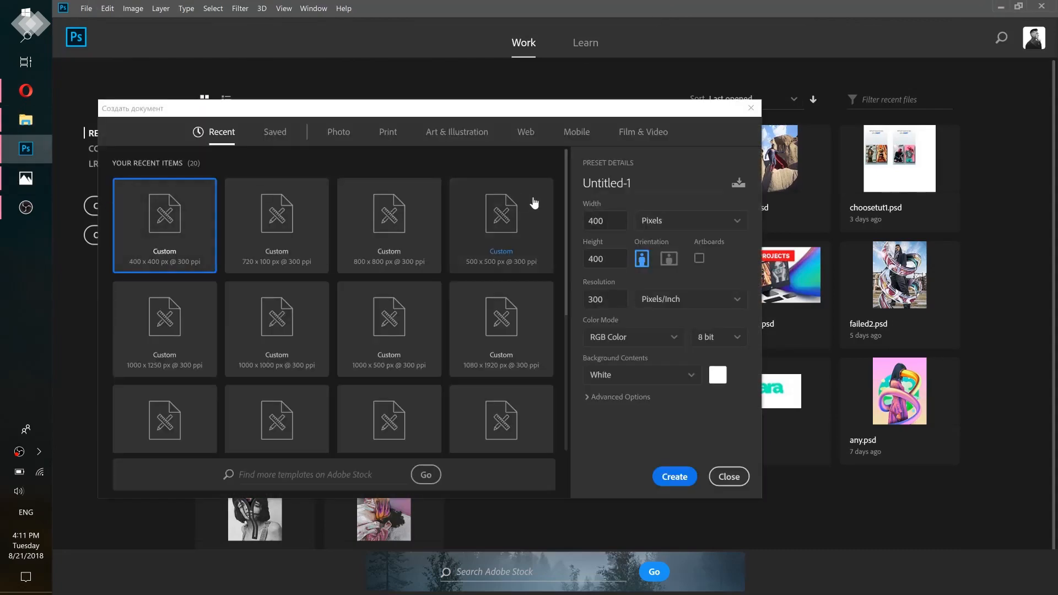
pyautogui.click(618, 184)
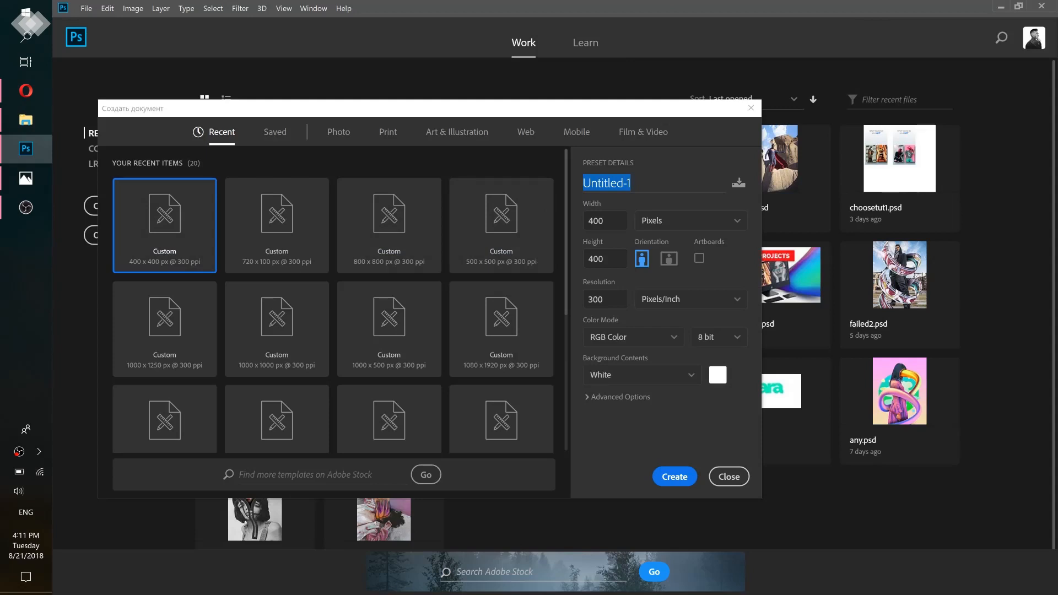
pyautogui.write('spinal')
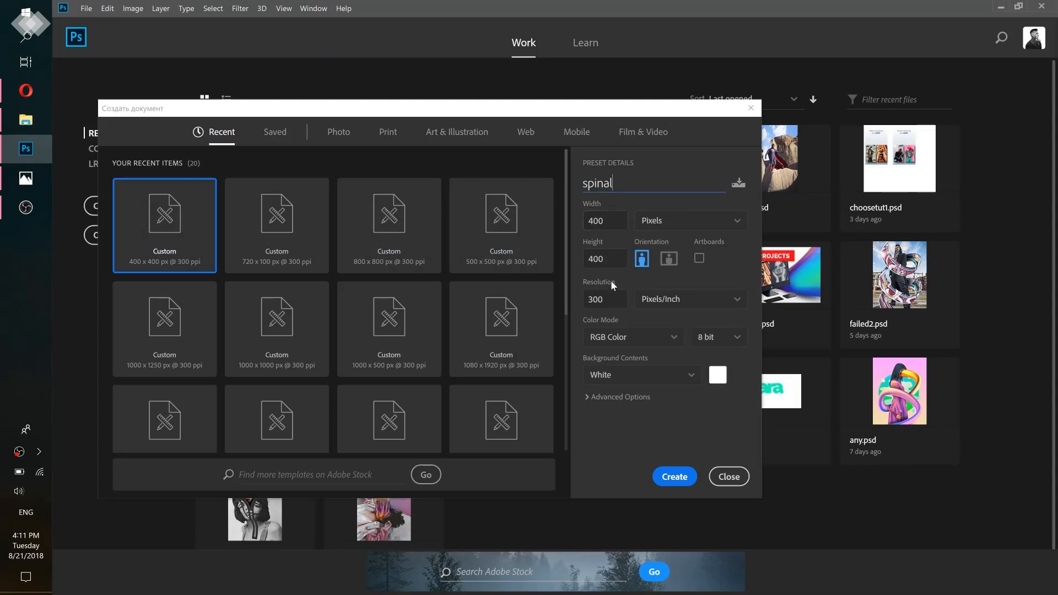
pyautogui.press('Tab')
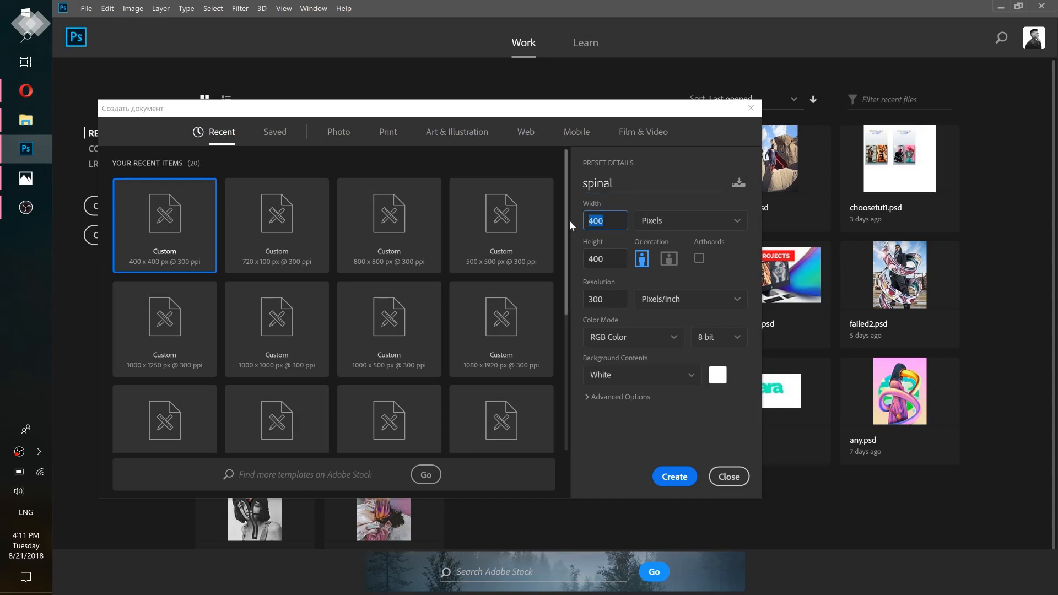
pyautogui.write('1000')
pyautogui.press('Tab')
pyautogui.write('1250')
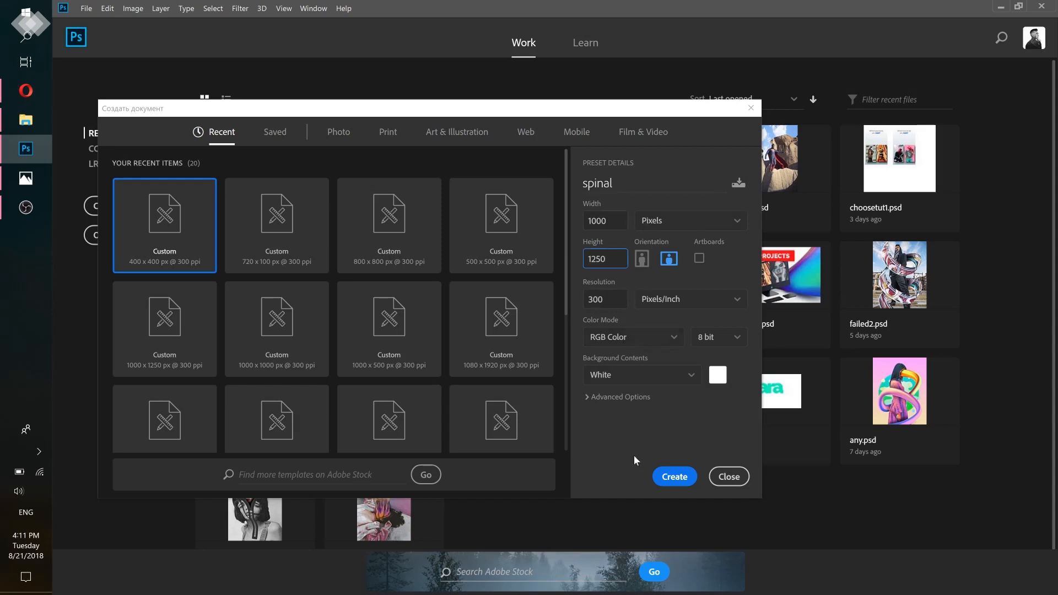
pyautogui.click(663, 479)
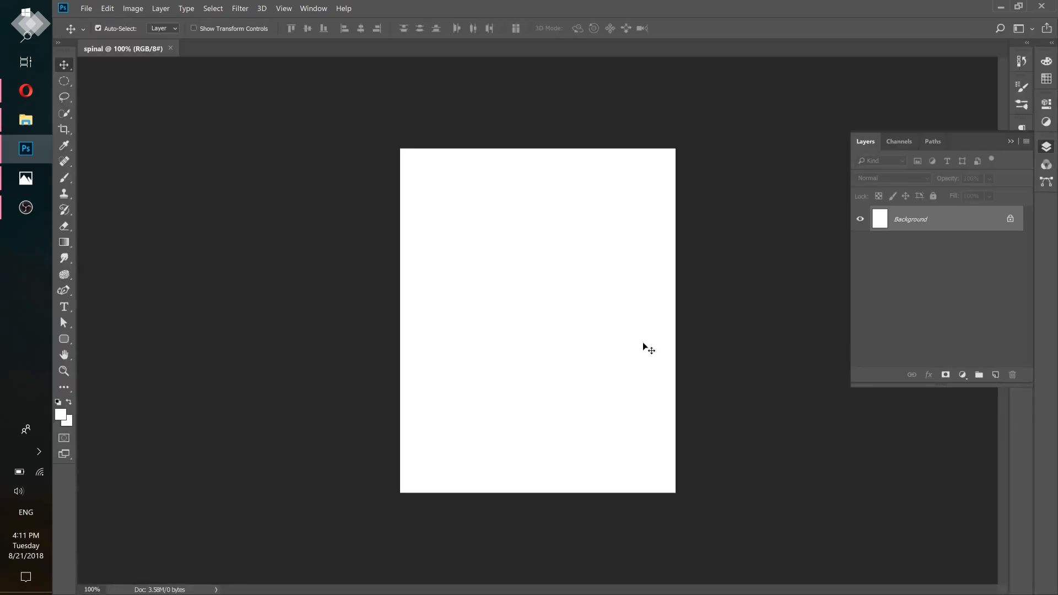
# Place the unsplash escalator JPG from the posters folder 13 onto the blank canvas
pyautogui.click(26, 120)
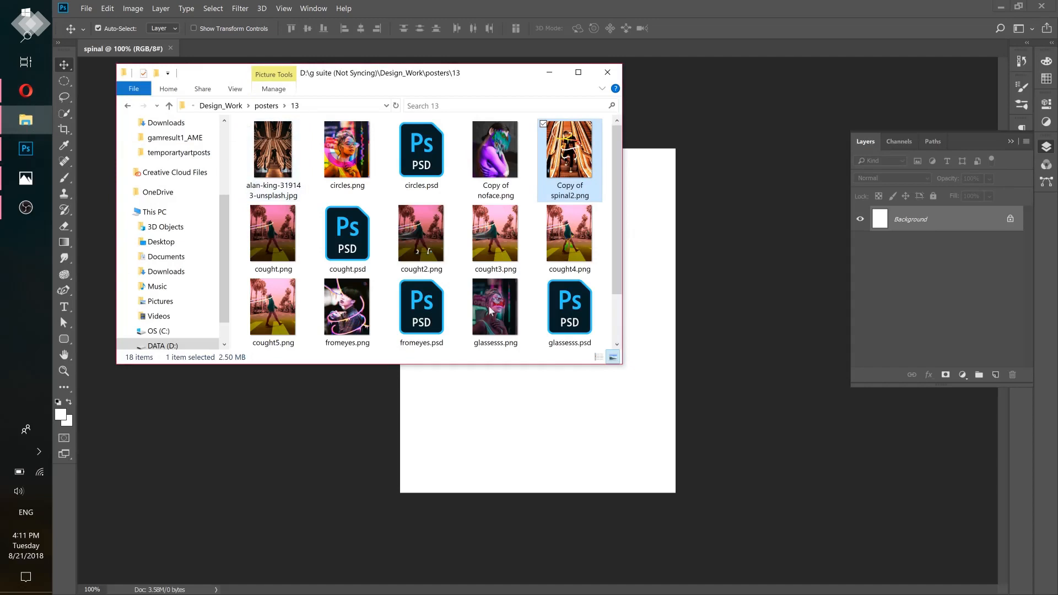
pyautogui.click(245, 138)
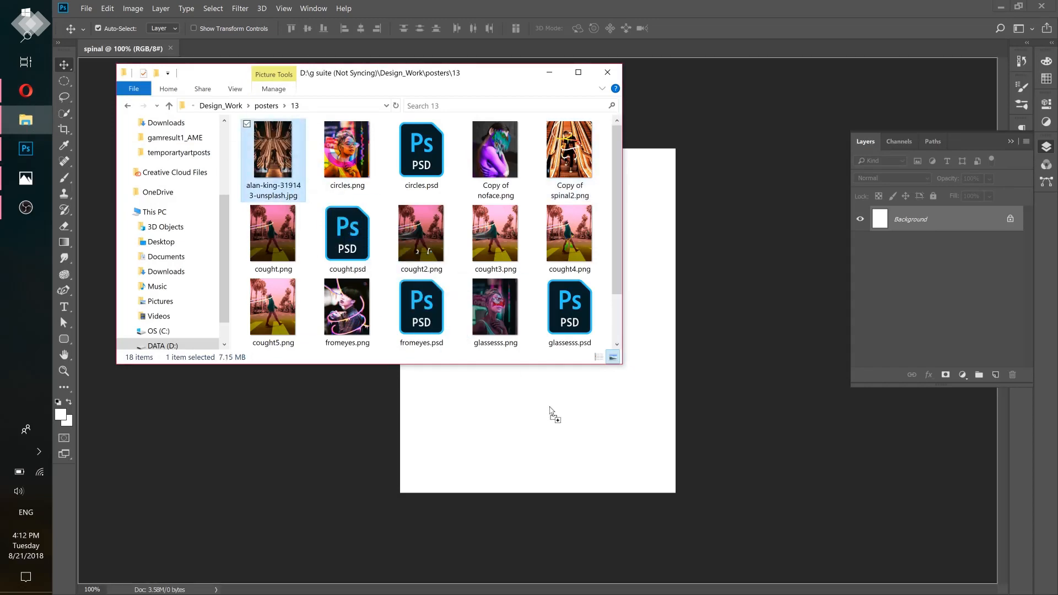
pyautogui.click(552, 411)
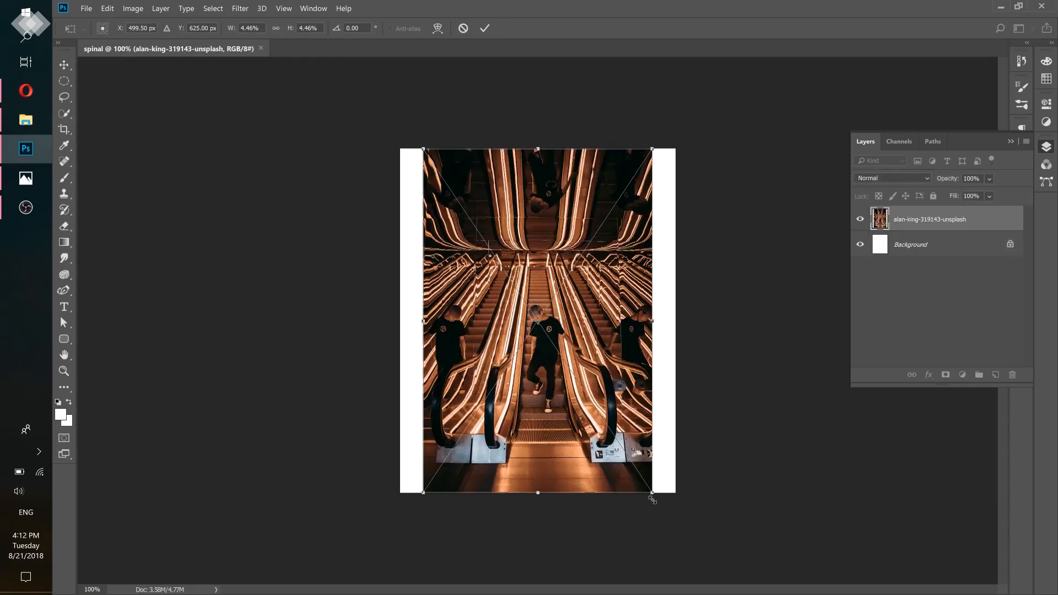
# Enlarge the escalator photo to about 8.9% scale so it fills the canvas, centre the standing man, and commit the placement
pyautogui.moveTo(655, 500); pyautogui.dragTo(701, 566)
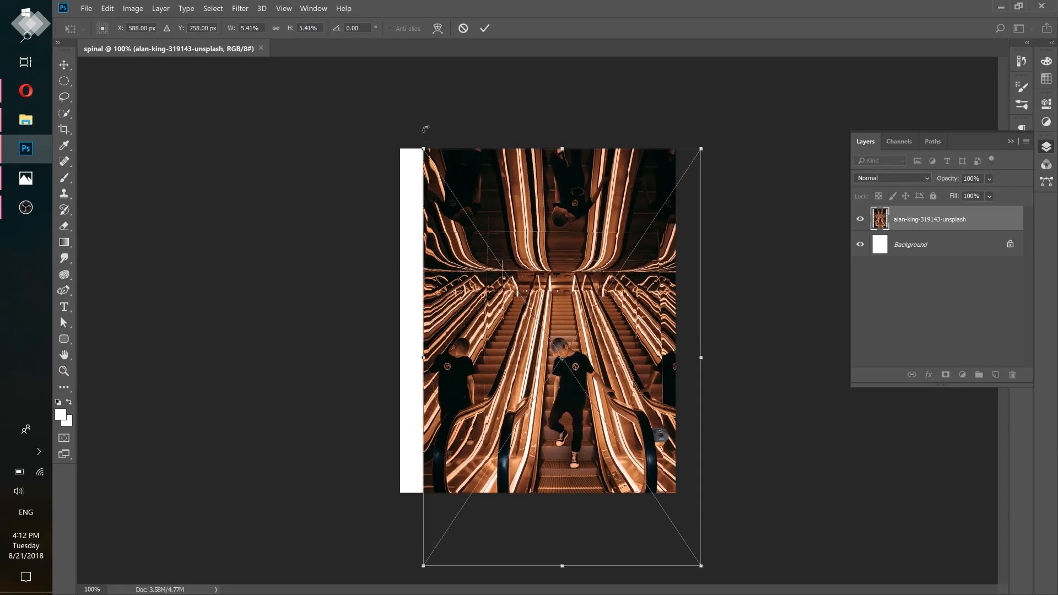
pyautogui.moveTo(424, 148); pyautogui.dragTo(347, 76)
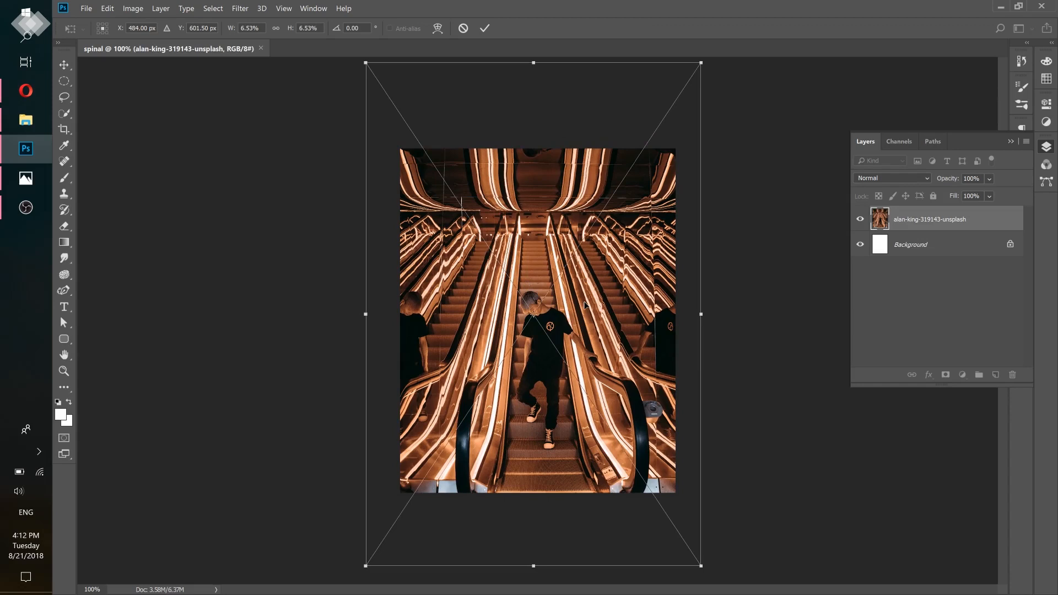
pyautogui.hotkey('ctrl', '-')
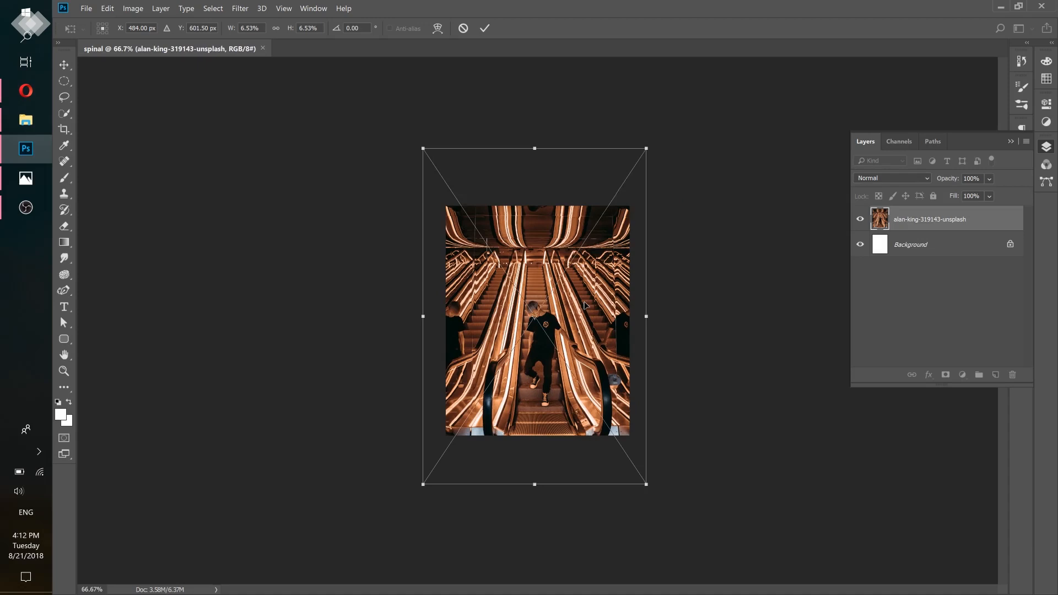
pyautogui.hotkey('ctrl', '-')
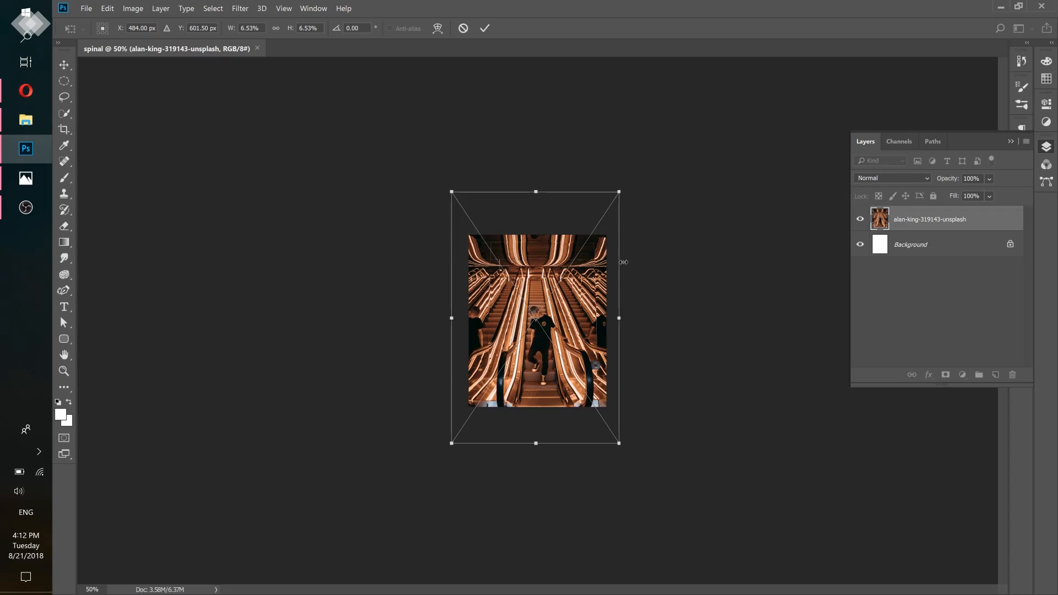
pyautogui.hotkey('alt', 'shift')
pyautogui.hotkey('alt', 'shift')
pyautogui.moveTo(619, 445); pyautogui.dragTo(663, 505)
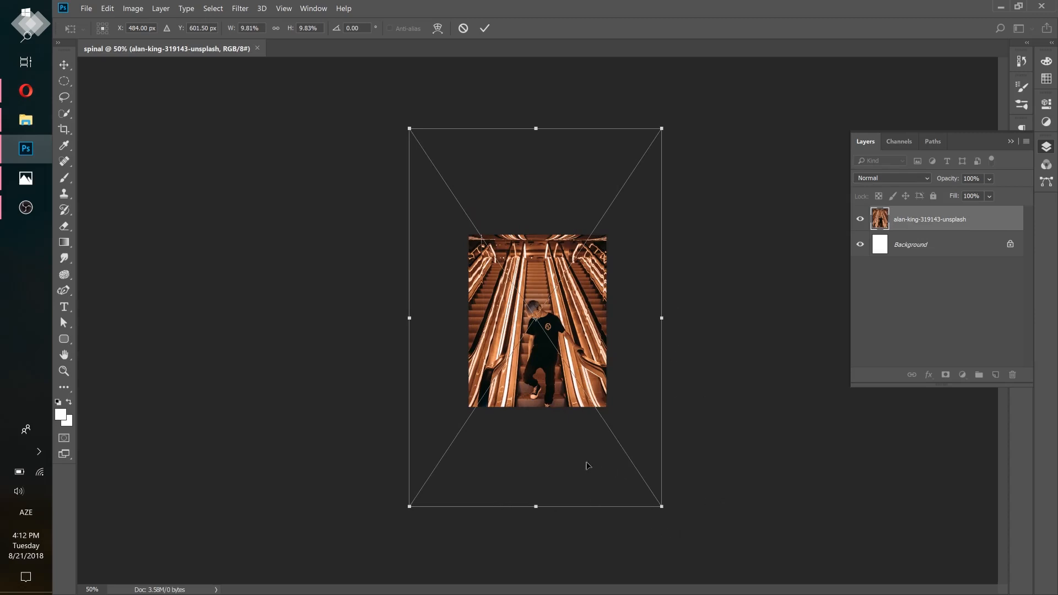
pyautogui.moveTo(561, 366); pyautogui.dragTo(555, 336)
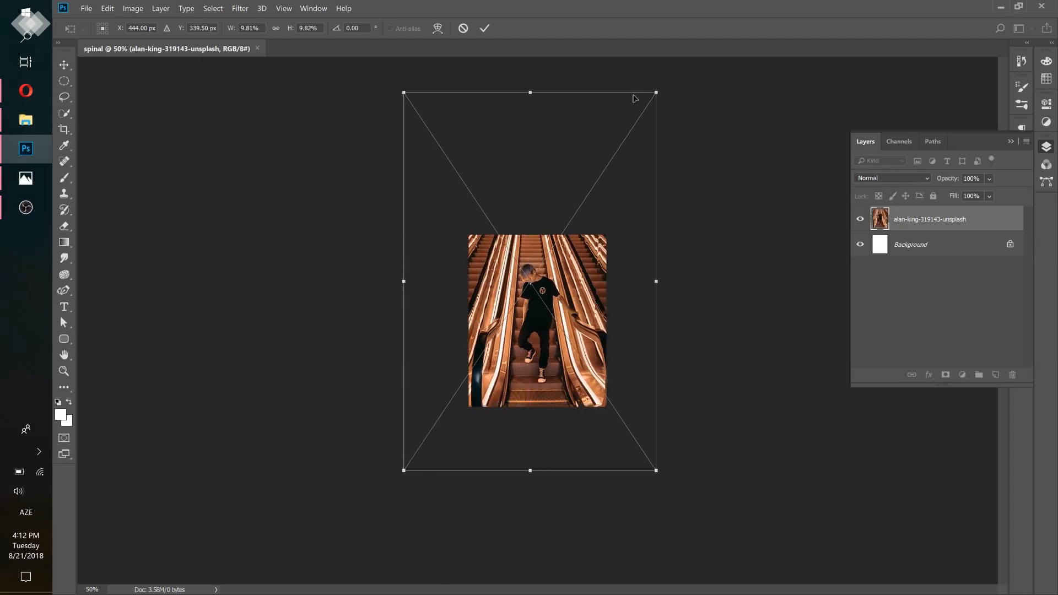
pyautogui.moveTo(655, 91); pyautogui.dragTo(641, 109)
pyautogui.moveTo(585, 252); pyautogui.dragTo(589, 259)
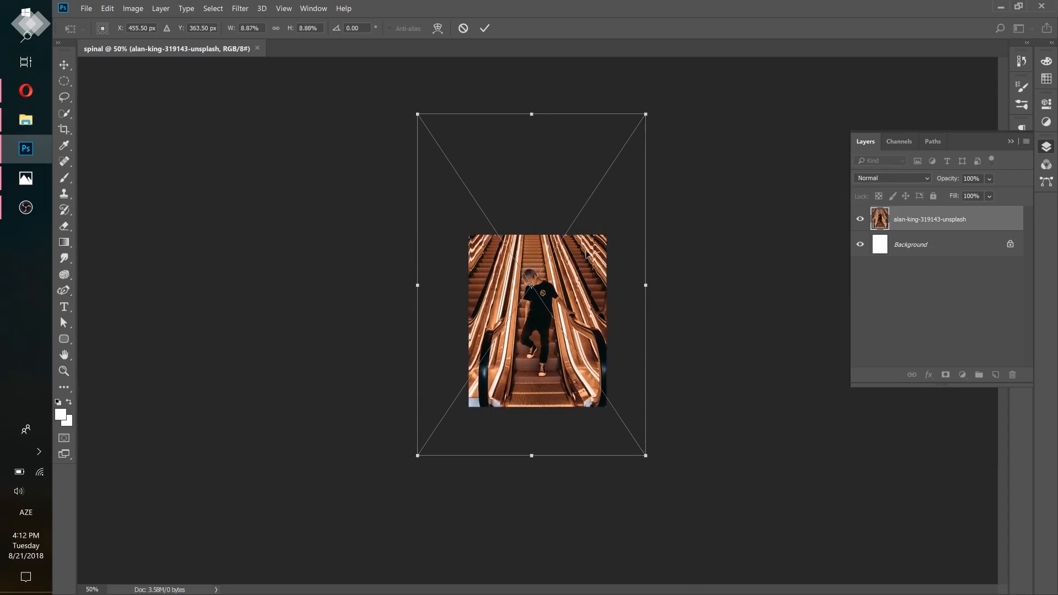
pyautogui.click(485, 28)
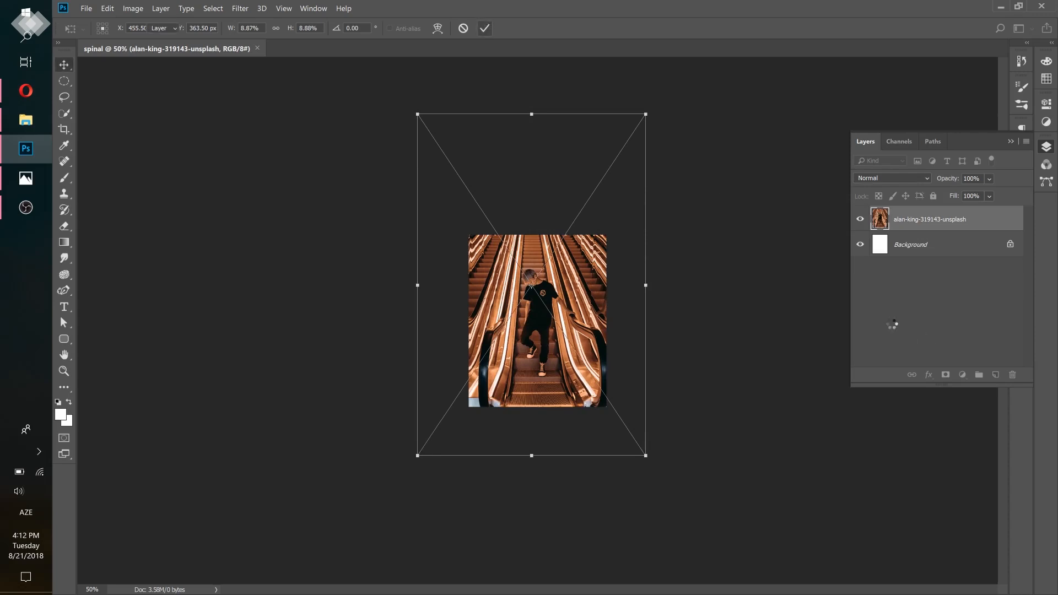
# Delete the white Background layer and look at the finished reference poster in Photos
pyautogui.moveTo(954, 249); pyautogui.dragTo(1012, 374)
pyautogui.hotkey('ctrl', '1')
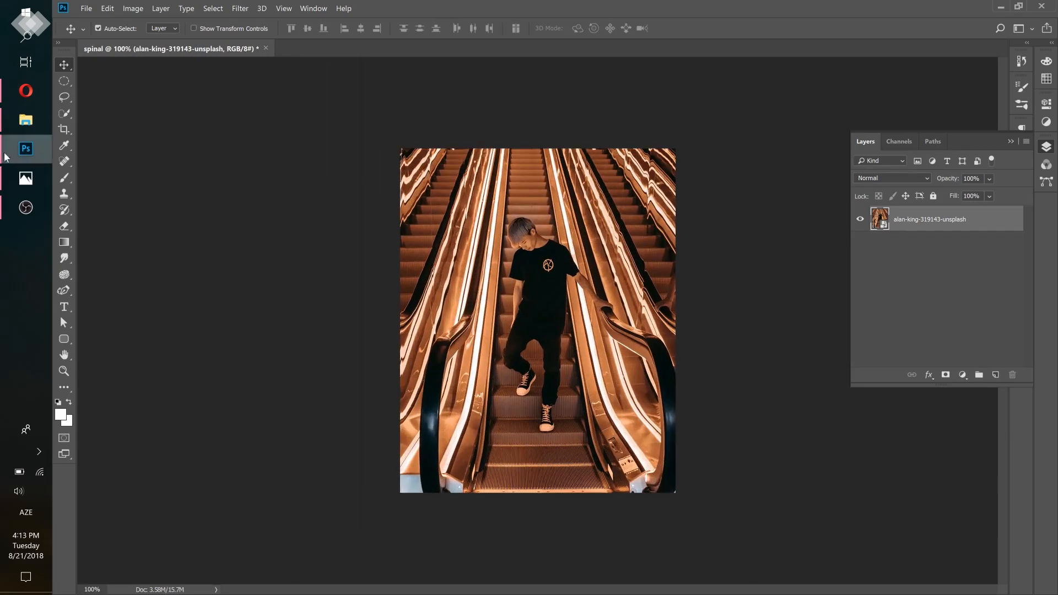
pyautogui.click(22, 181)
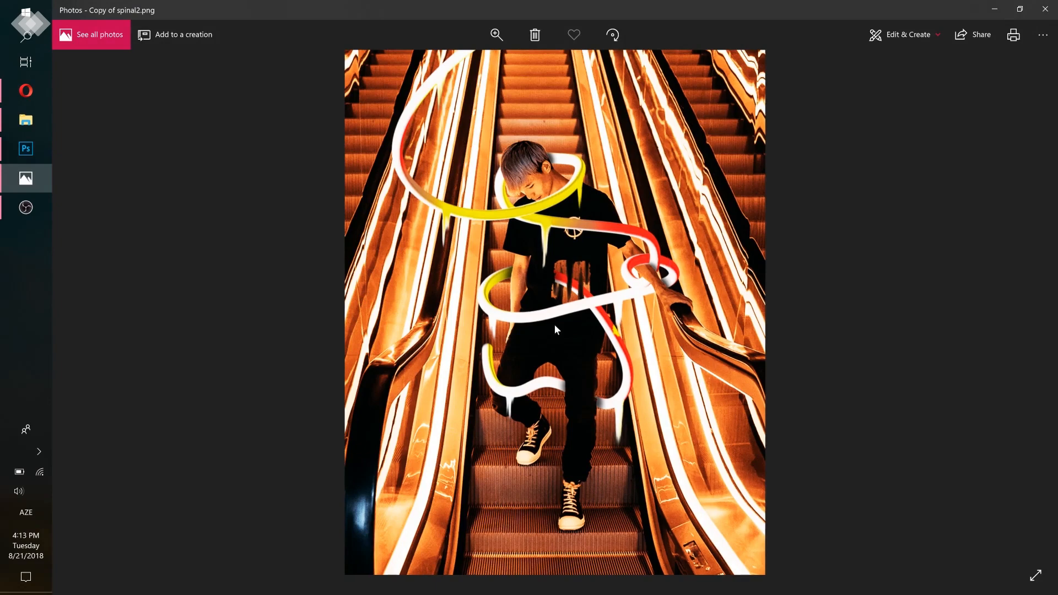
pyautogui.click(996, 9)
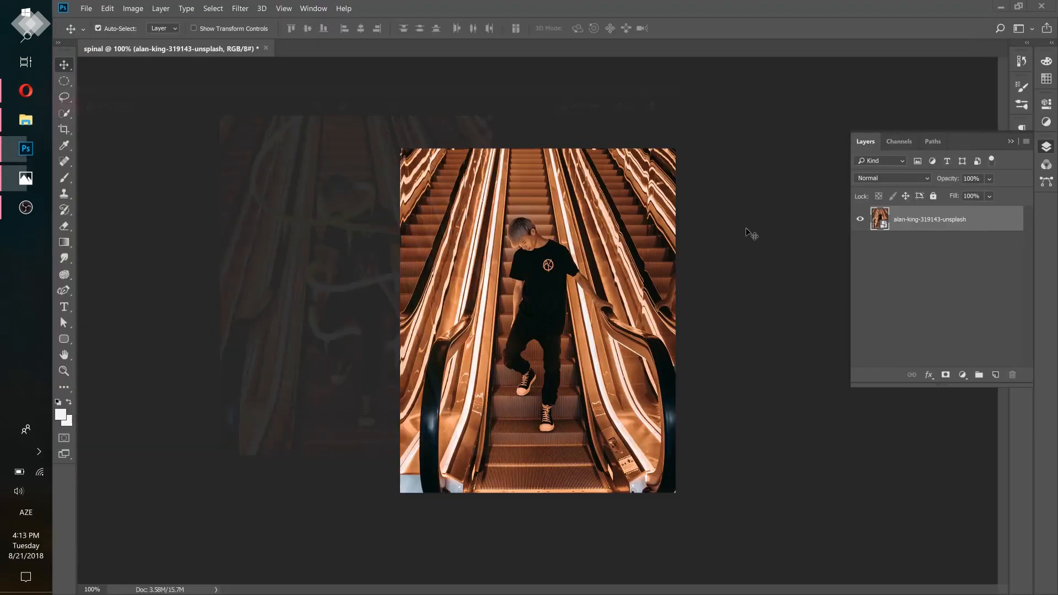
# Check the reference poster again and start a Curvature Pen path with five points curving around the man's lower legs
pyautogui.click(64, 294)
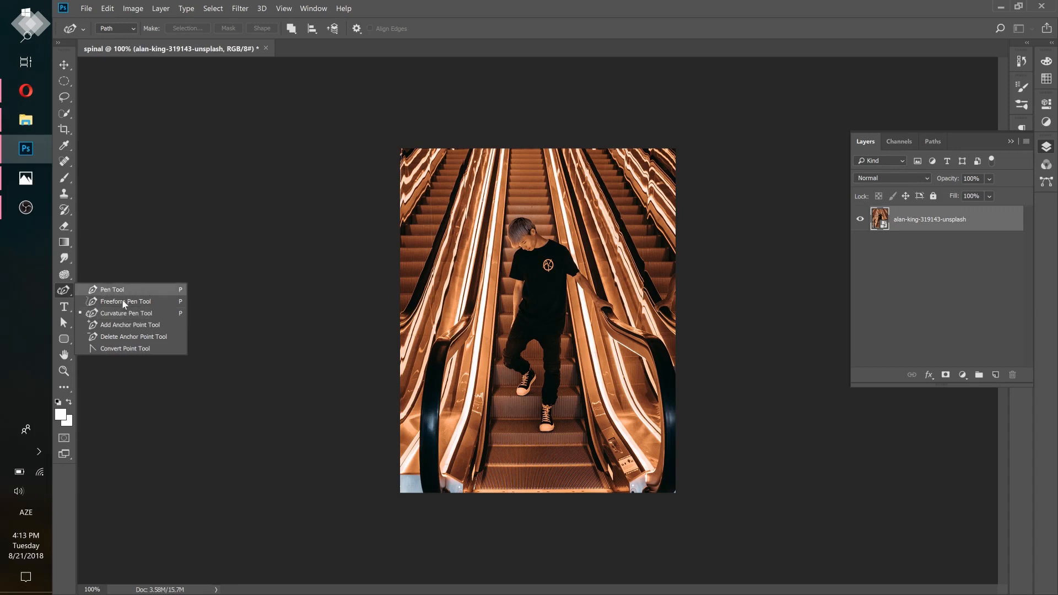
pyautogui.click(121, 315)
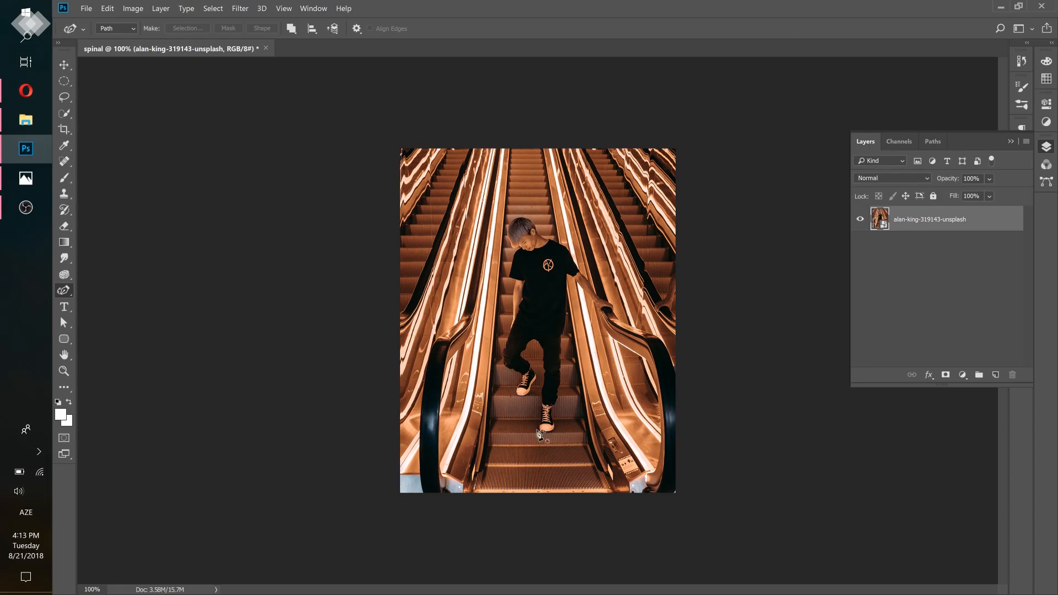
pyautogui.click(31, 184)
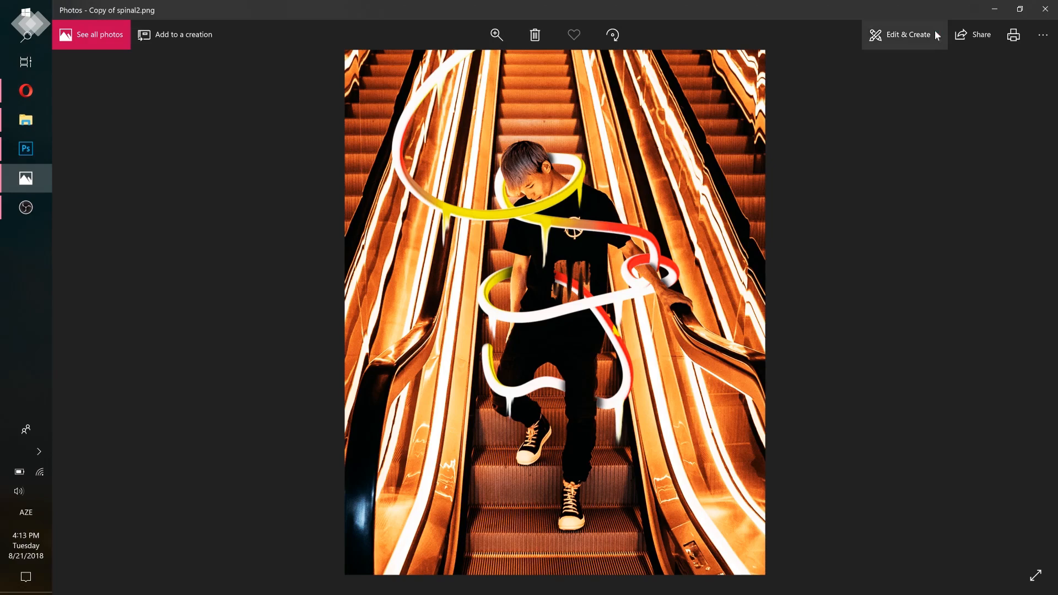
pyautogui.click(996, 8)
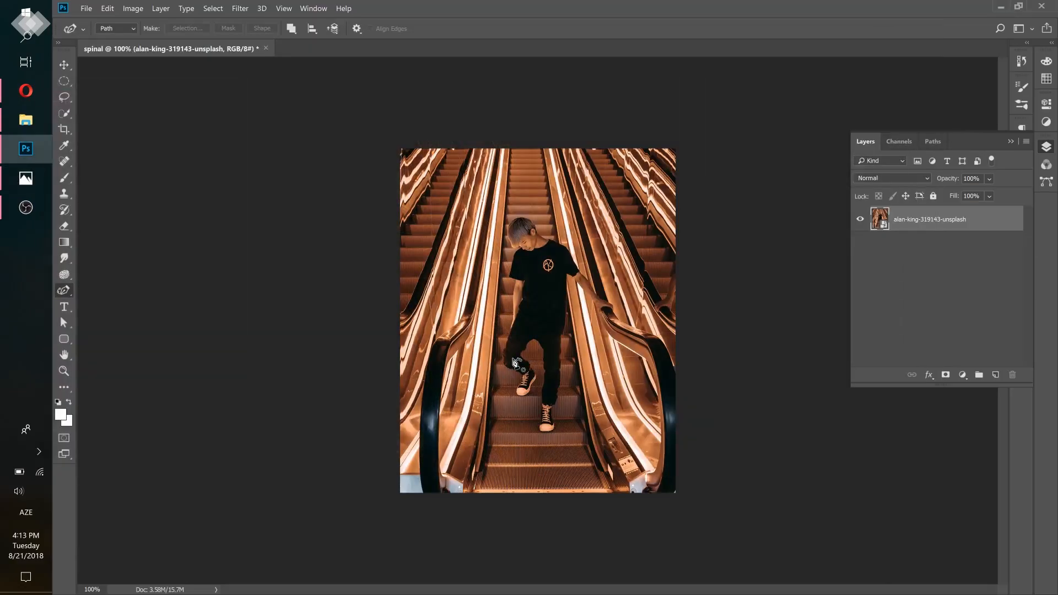
pyautogui.hotkey('ctrl', '+')
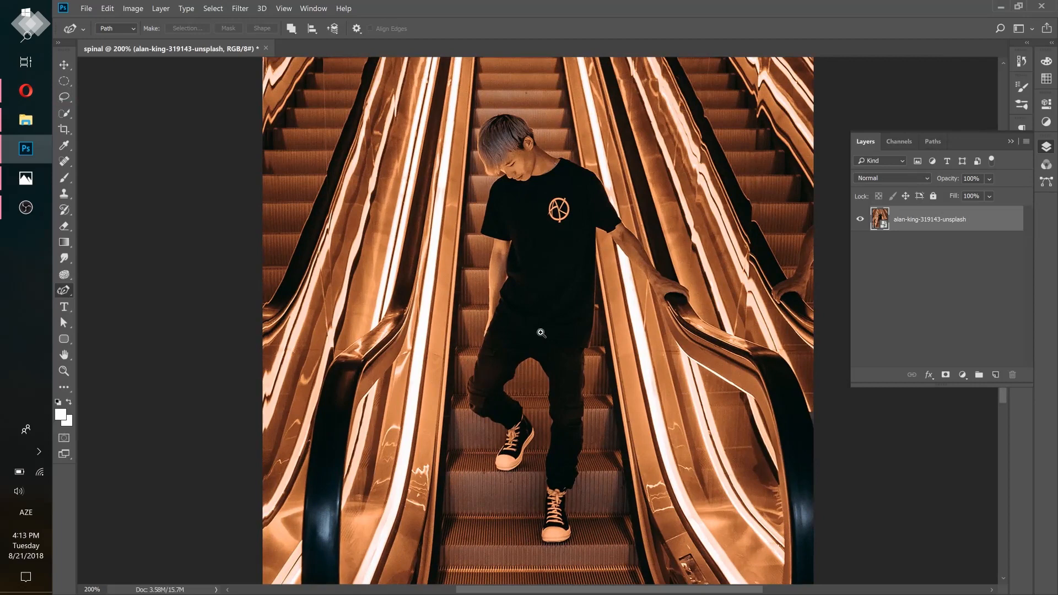
pyautogui.moveTo(541, 333); pyautogui.dragTo(529, 334)
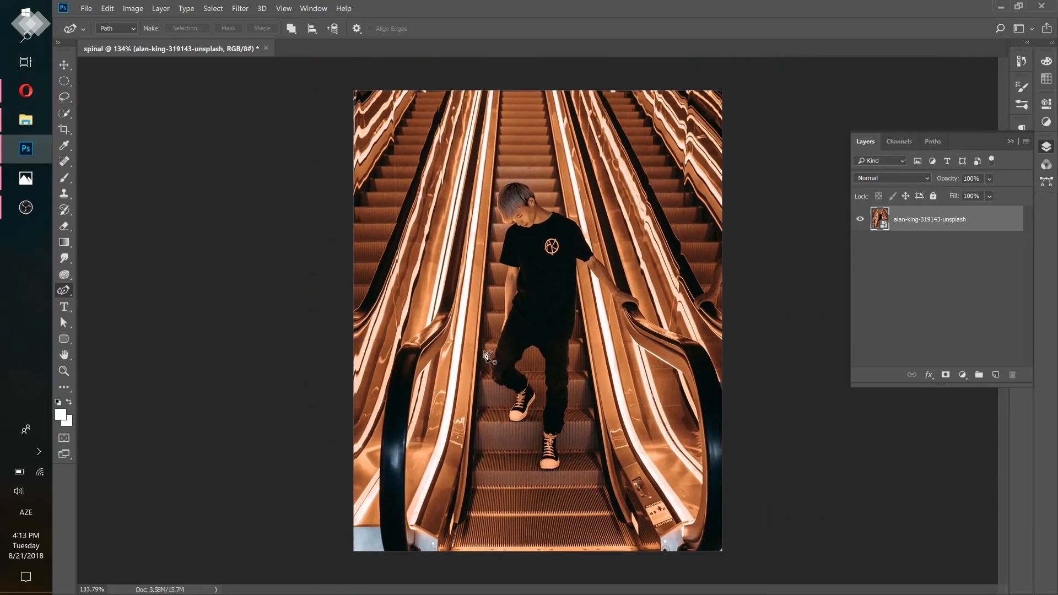
pyautogui.click(486, 348)
pyautogui.click(495, 397)
pyautogui.click(537, 370)
pyautogui.click(582, 367)
pyautogui.click(587, 337)
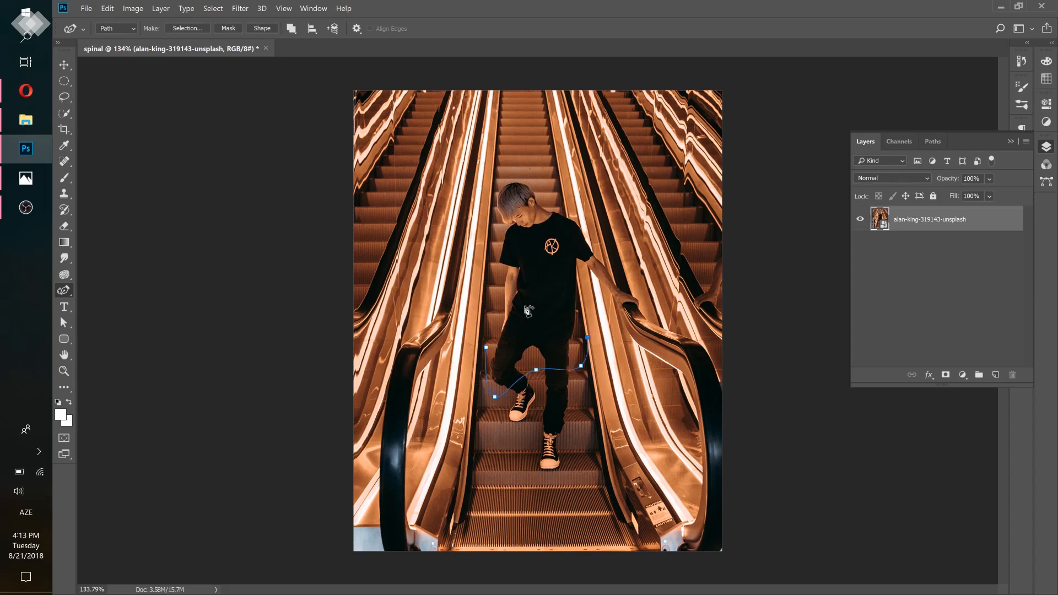
# Continue the curved path in a loop around the man's waist and out past his hand on the handrail
pyautogui.click(484, 276)
pyautogui.click(476, 309)
pyautogui.click(607, 311)
pyautogui.click(637, 281)
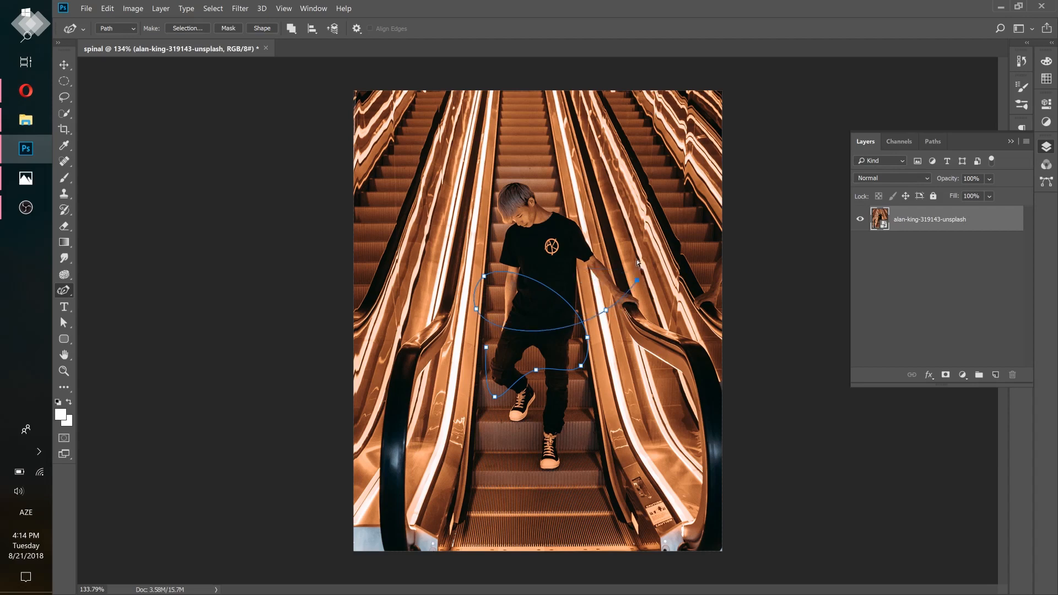
# Continue the path back over the arm and chest, loop it around the shoulders and neck, and end it above the canvas's upper edge
pyautogui.click(631, 258)
pyautogui.click(573, 272)
pyautogui.click(540, 247)
pyautogui.click(480, 213)
pyautogui.click(477, 250)
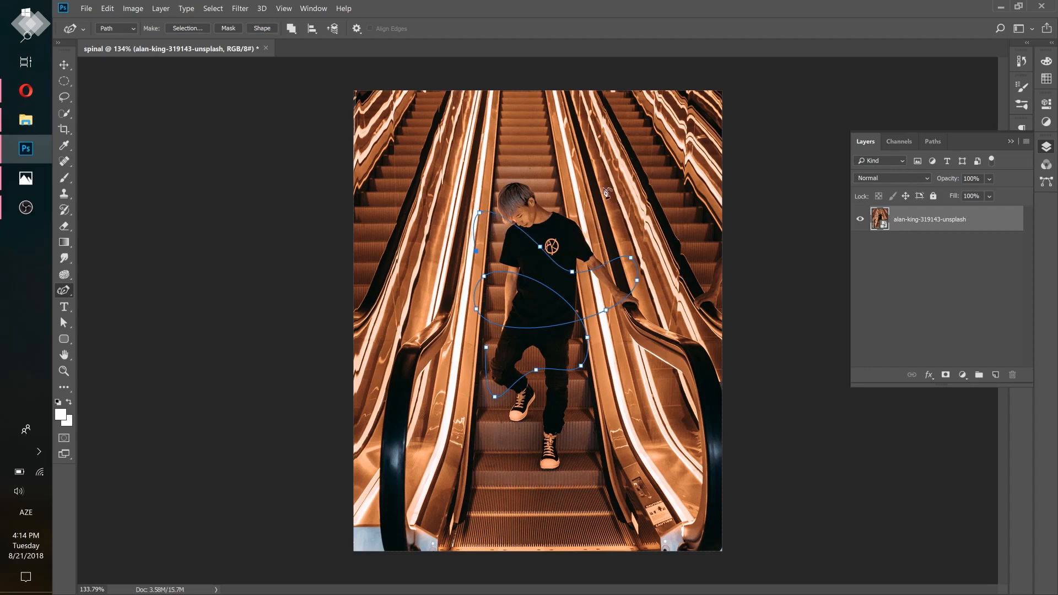
pyautogui.click(584, 182)
pyautogui.click(497, 105)
pyautogui.click(468, 71)
# Display the document's paths to check the newly drawn spiral path
pyautogui.click(933, 142)
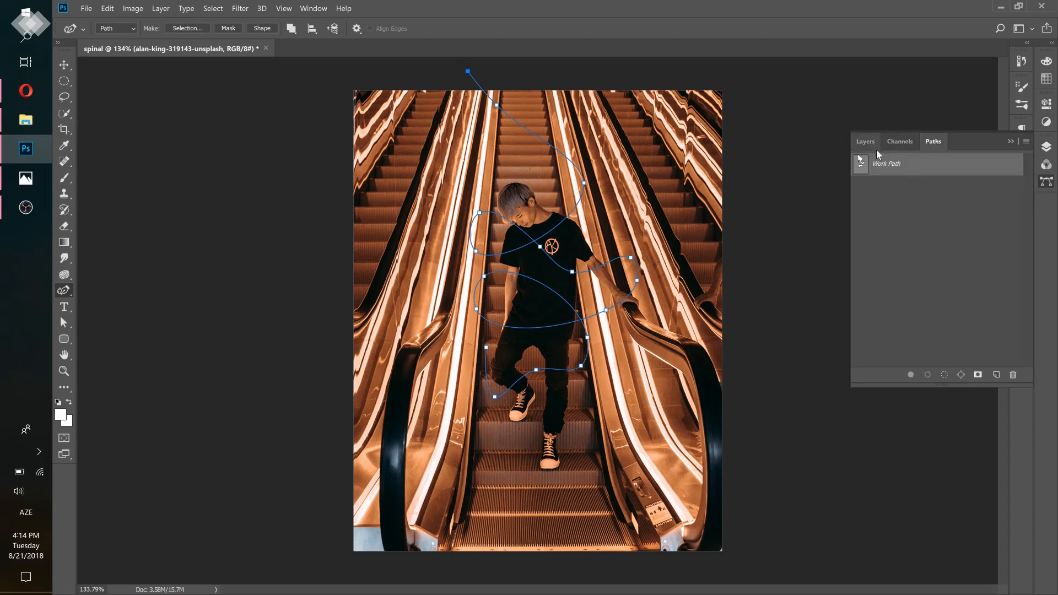
pyautogui.click(310, 7)
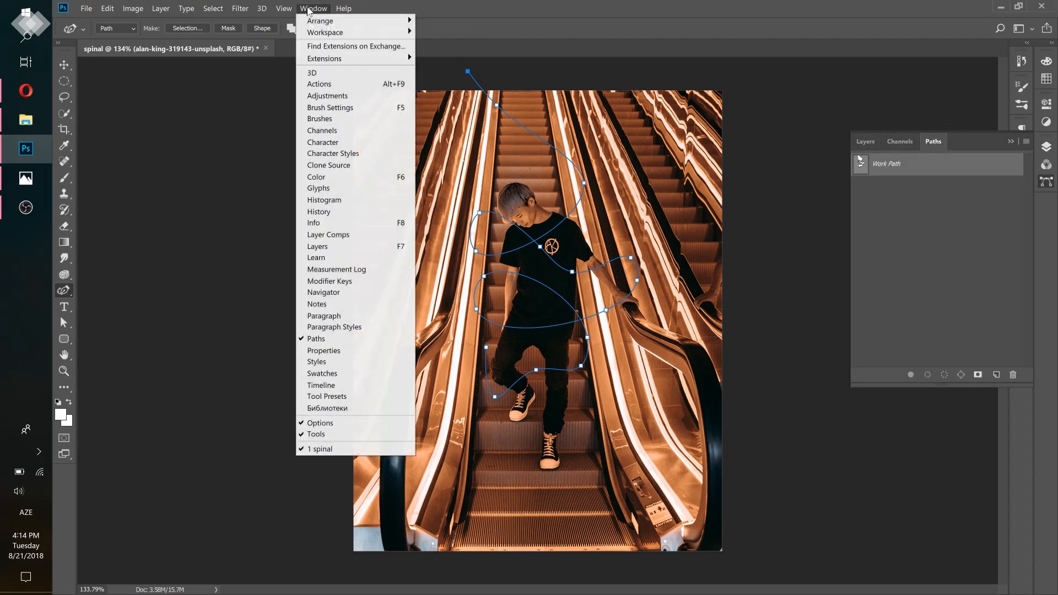
pyautogui.click(332, 342)
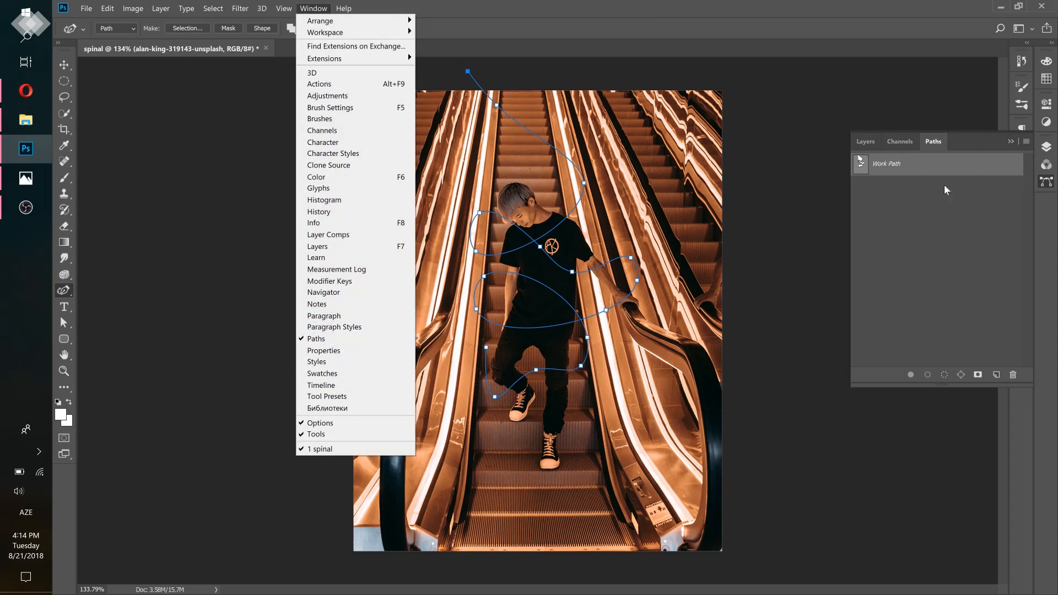
pyautogui.click(1054, 182)
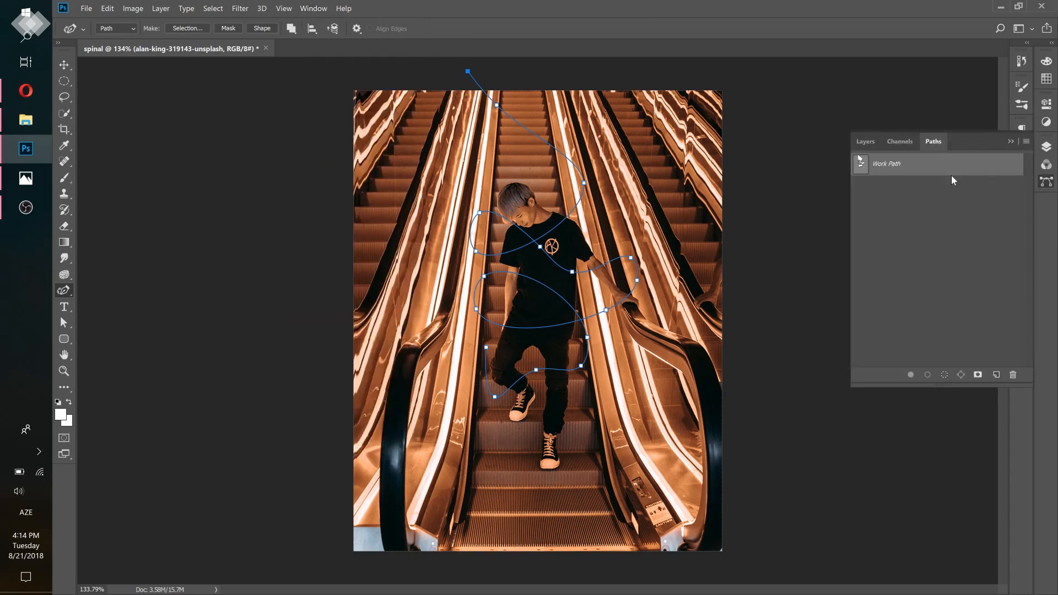
# Save the work path under the name "line", deselect it, and return to the layer list
pyautogui.doubleClick(889, 165)
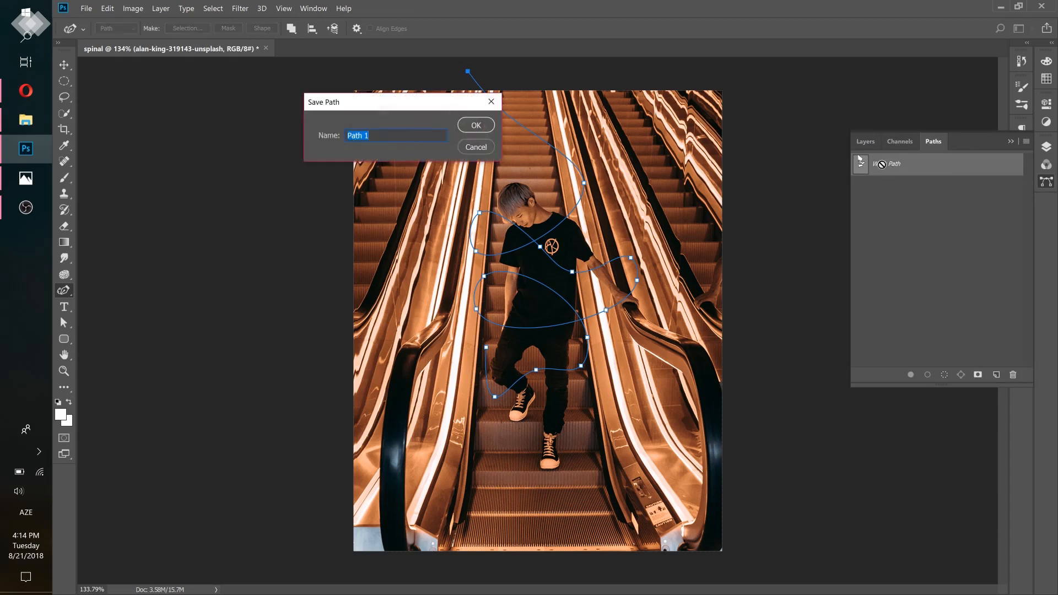
pyautogui.write('line')
pyautogui.press('Return')
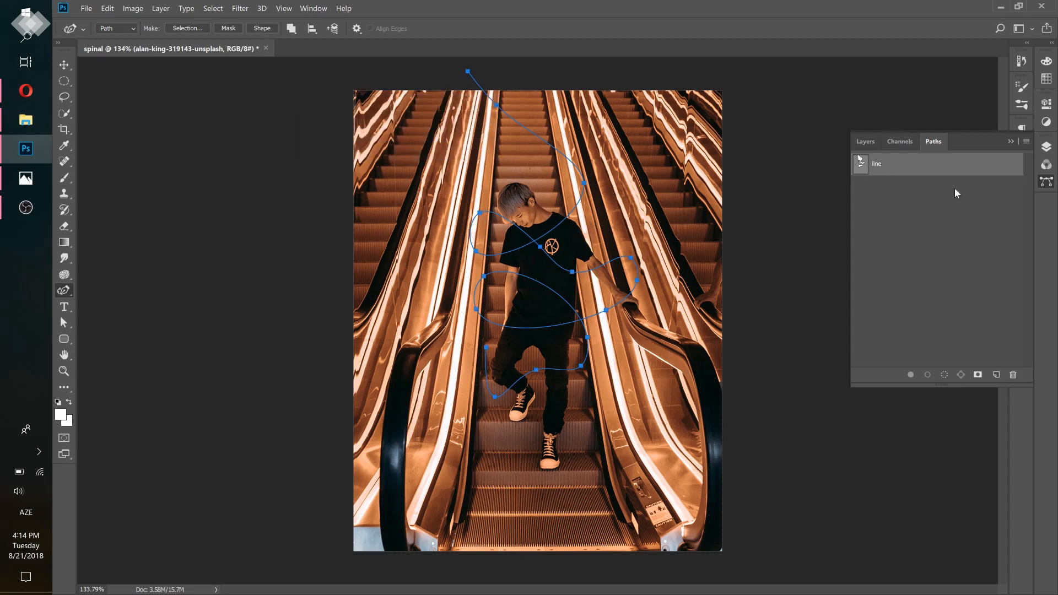
pyautogui.click(961, 286)
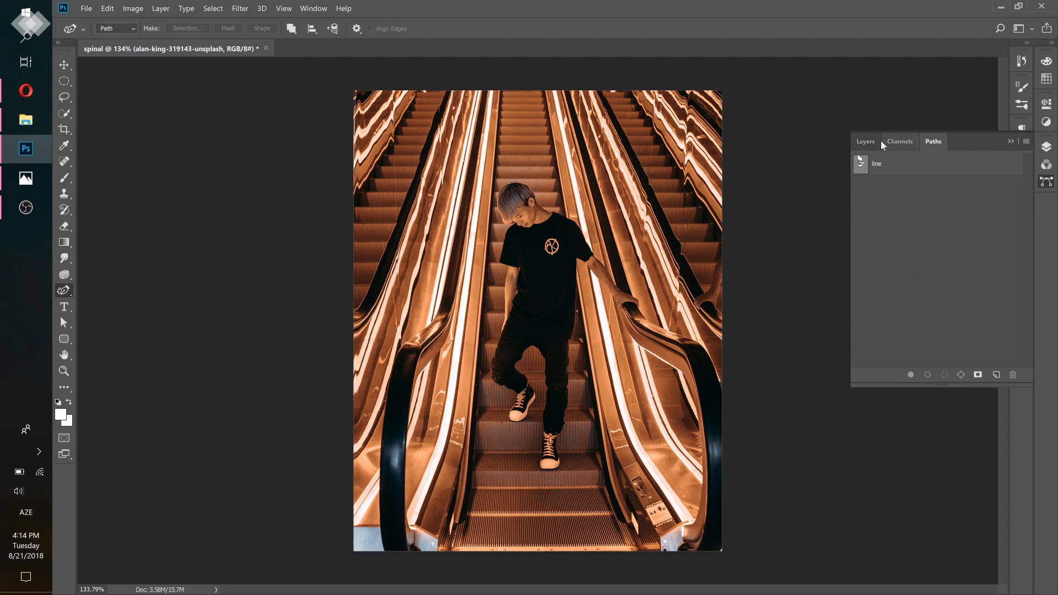
pyautogui.click(866, 141)
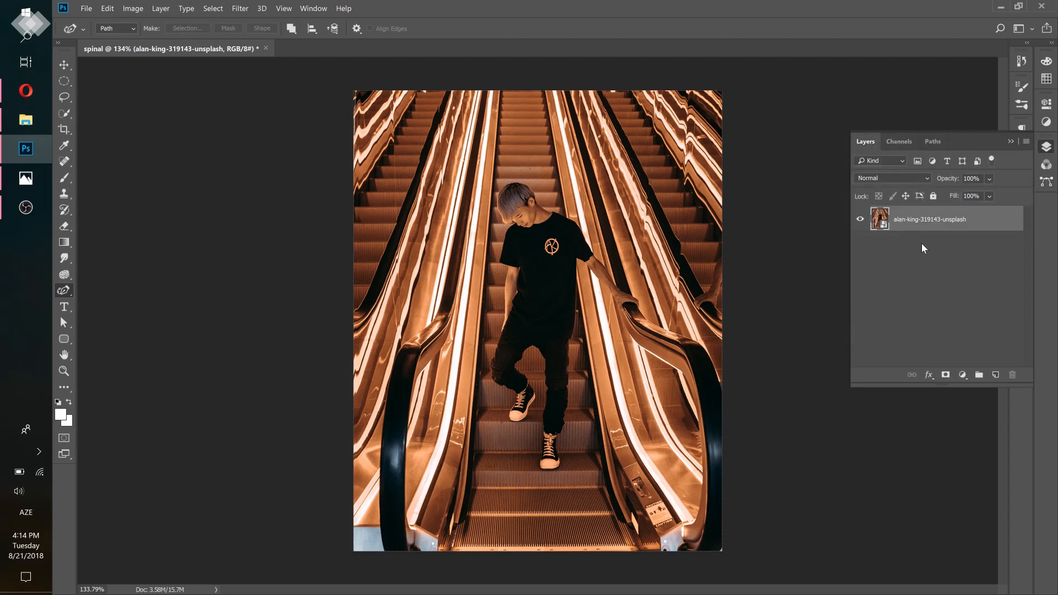
# Check the reference poster and draw a circle about 30 px wide with the Ellipse tool, beside the man's thigh on the escalator side
pyautogui.click(26, 178)
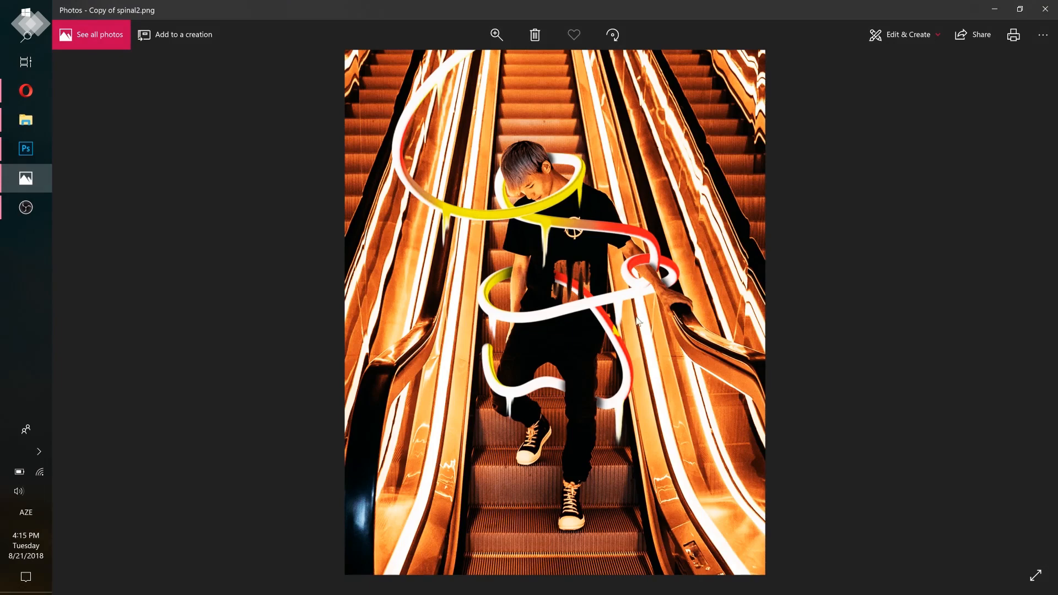
pyautogui.click(995, 9)
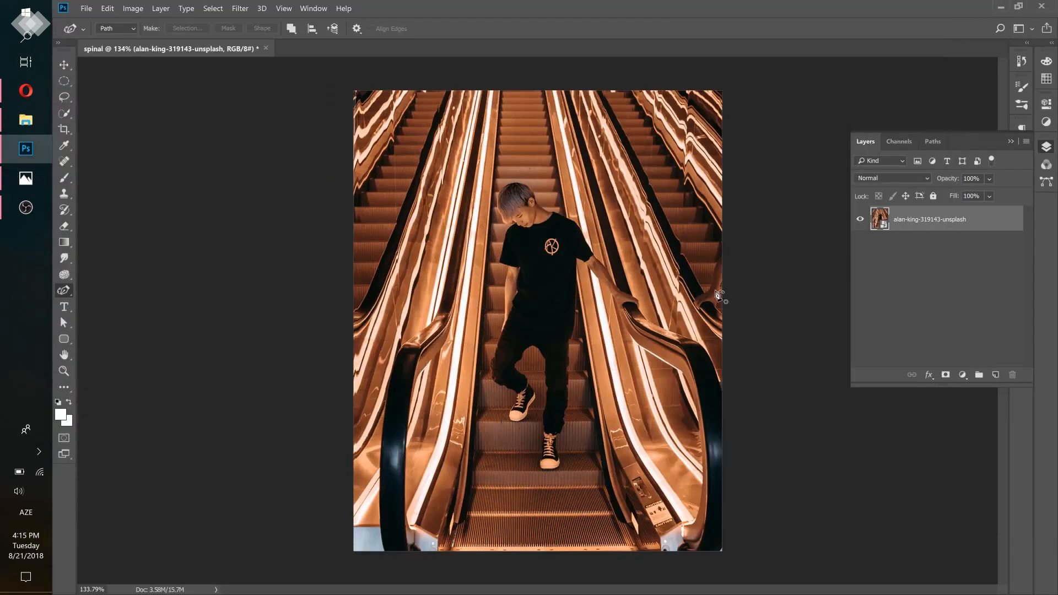
pyautogui.click(67, 343)
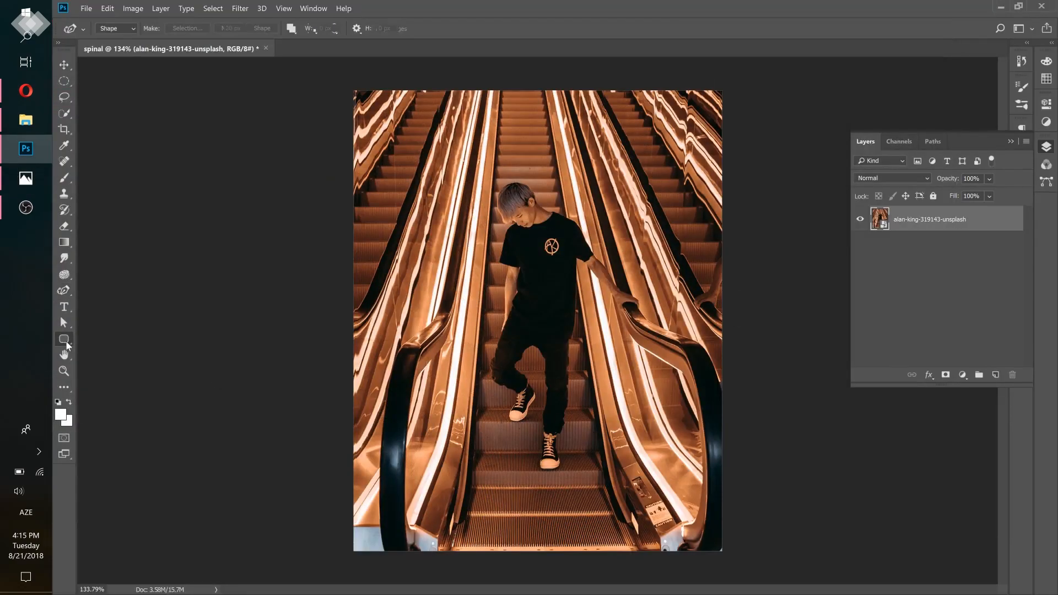
pyautogui.rightClick(66, 342)
pyautogui.click(118, 360)
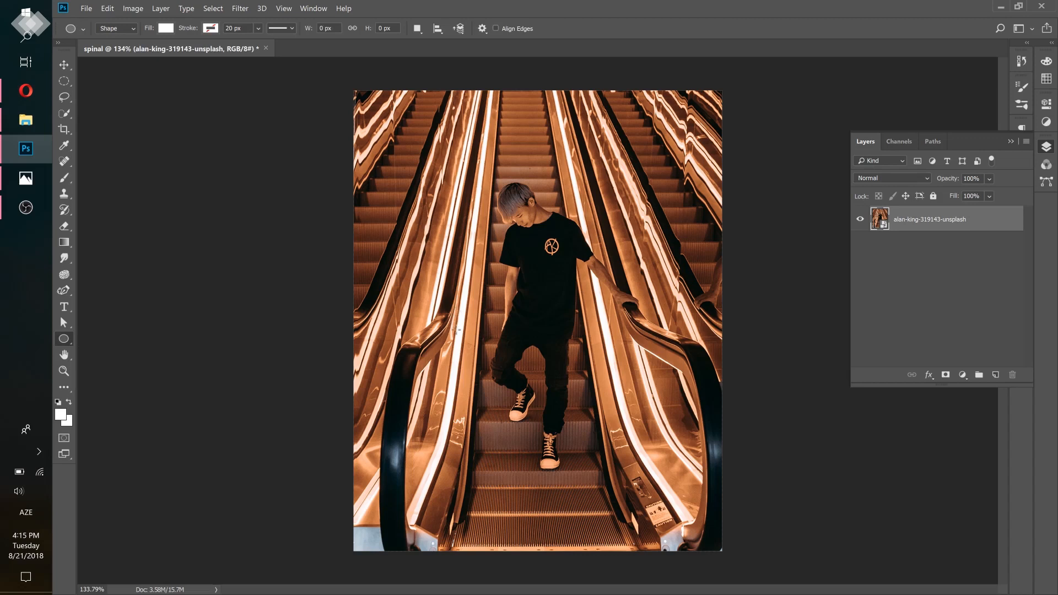
pyautogui.moveTo(456, 327); pyautogui.dragTo(467, 342)
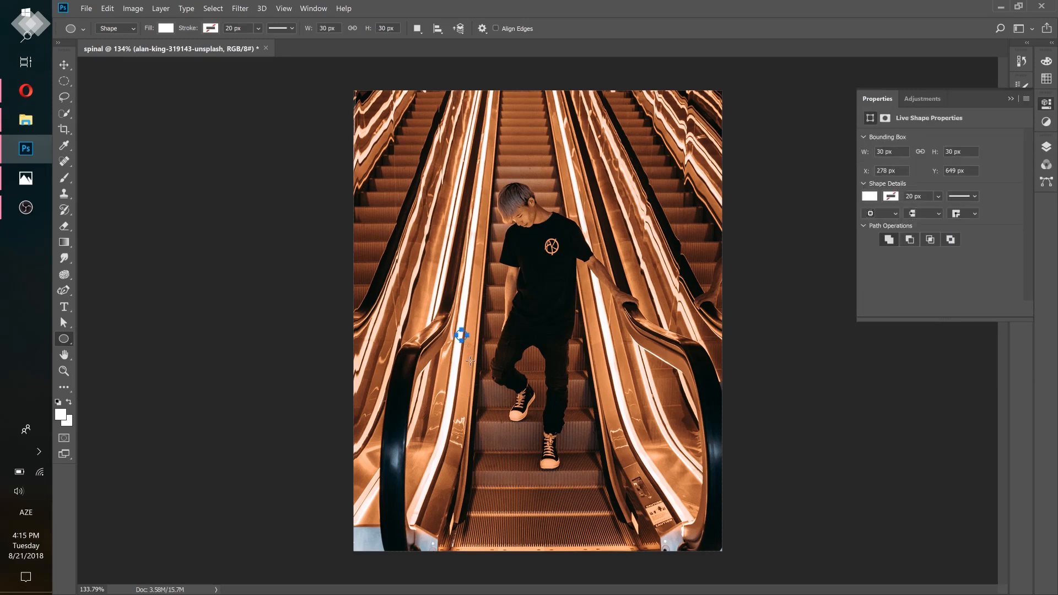
# Fill the circle with the linear violet-to-orange preset gradient and recolour its violet stop to bright cyan (#00fff6)
pyautogui.click(165, 29)
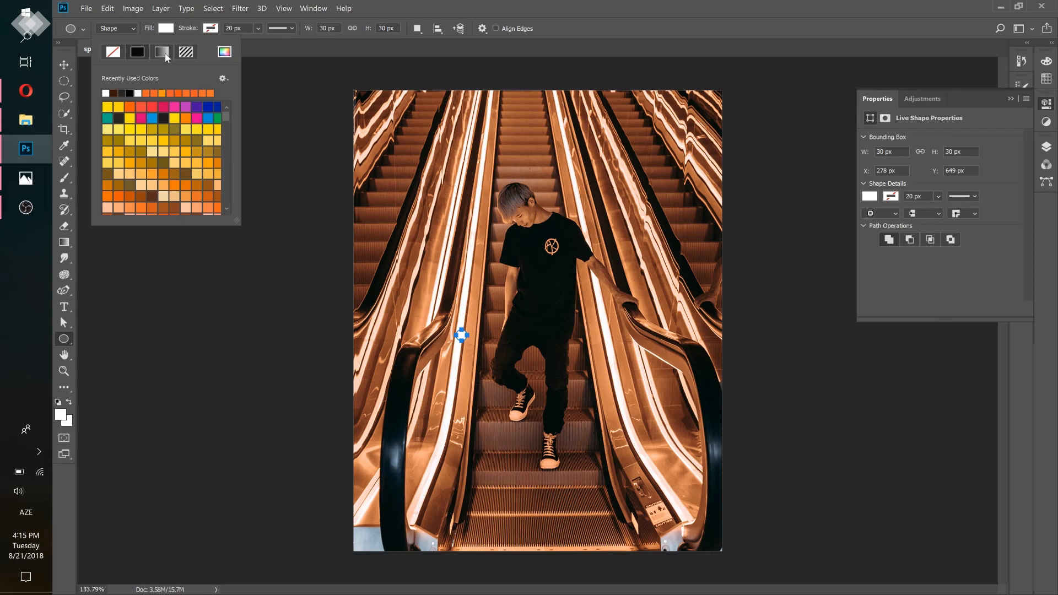
pyautogui.click(164, 53)
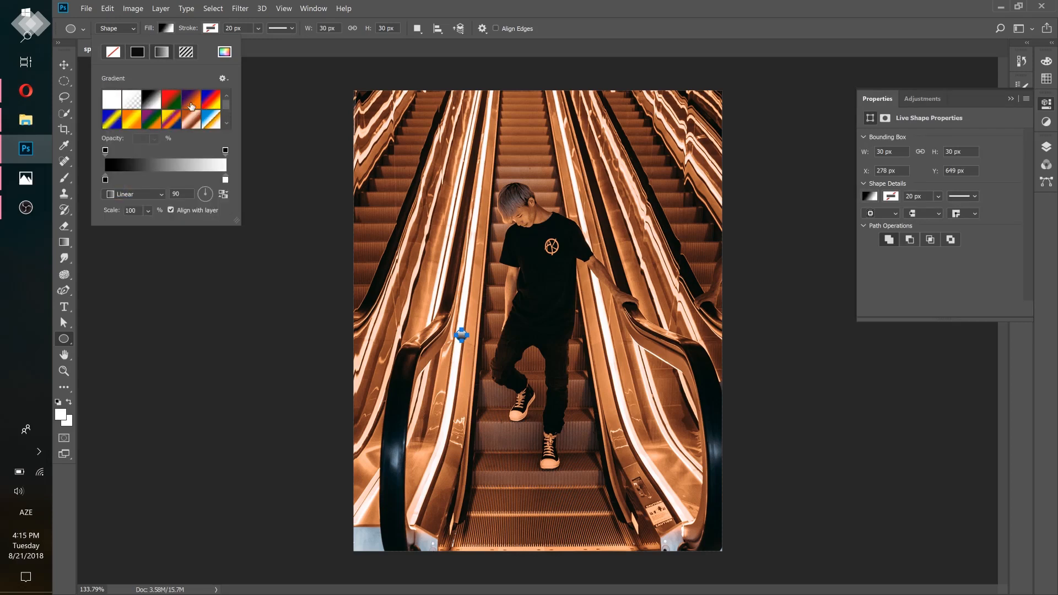
pyautogui.click(196, 104)
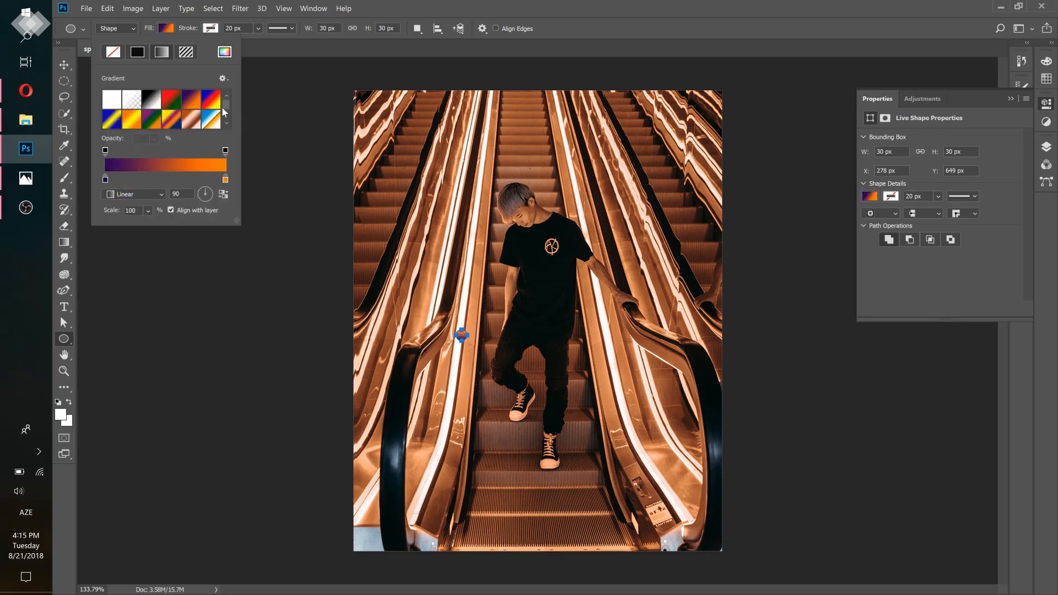
pyautogui.doubleClick(105, 179)
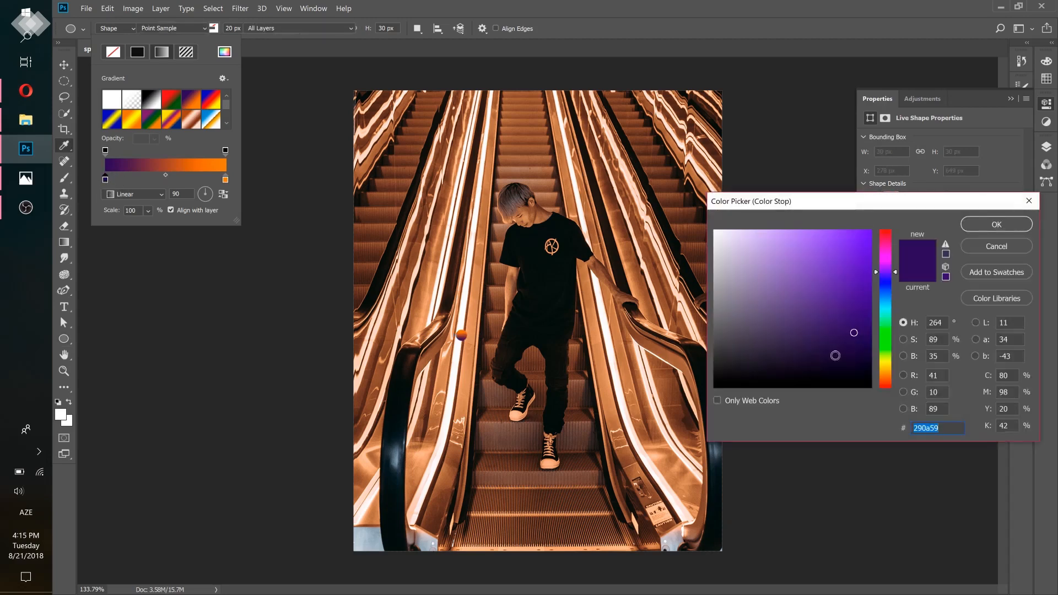
pyautogui.click(886, 310)
pyautogui.click(863, 248)
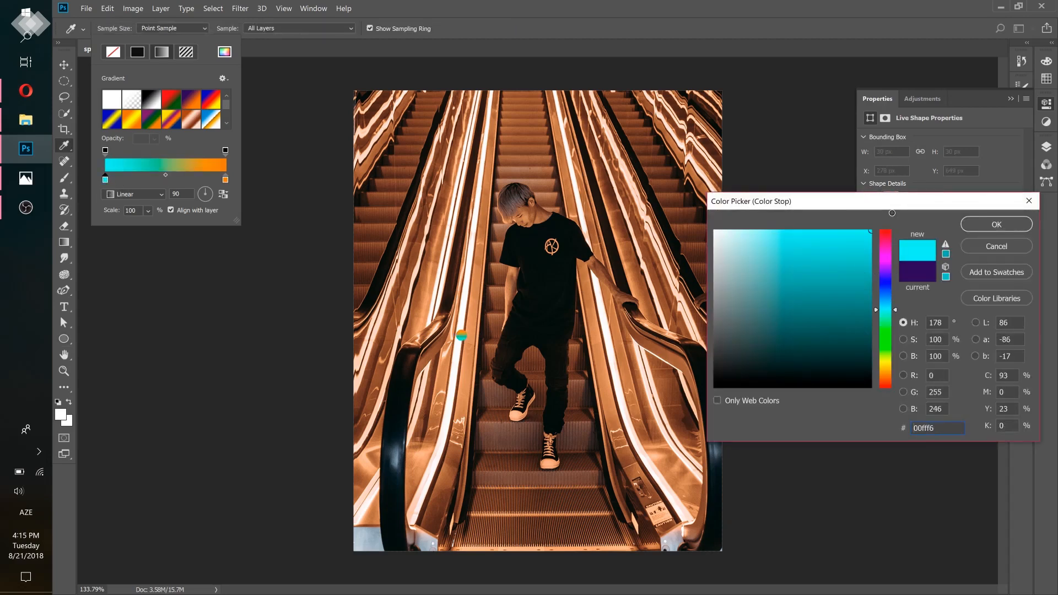
pyautogui.click(997, 224)
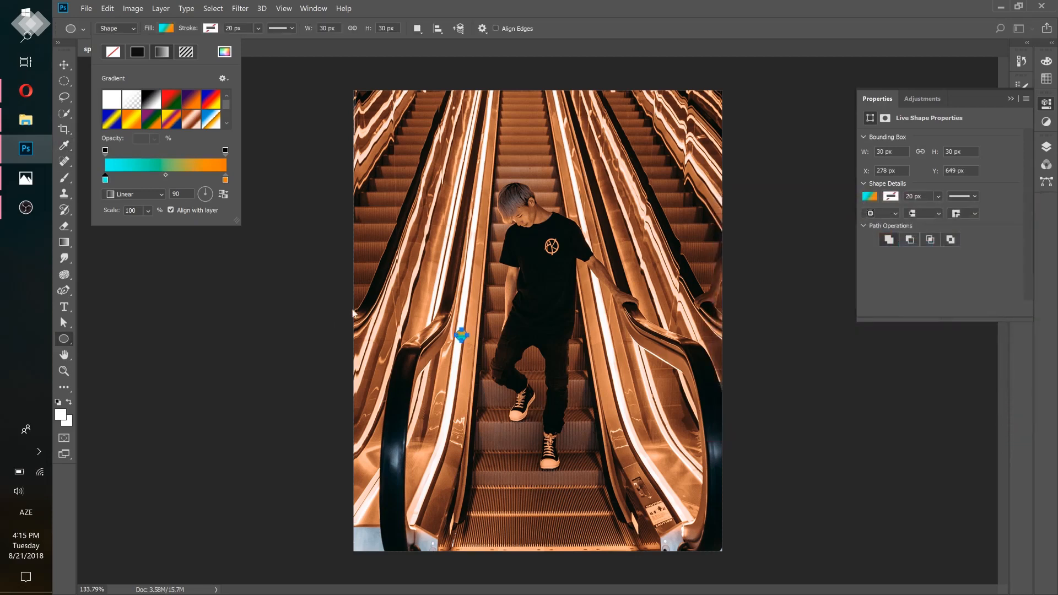
# Change the orange stop of the circle's gradient fill to hot pink (#ff0078)
pyautogui.scroll(5, 446, 327)
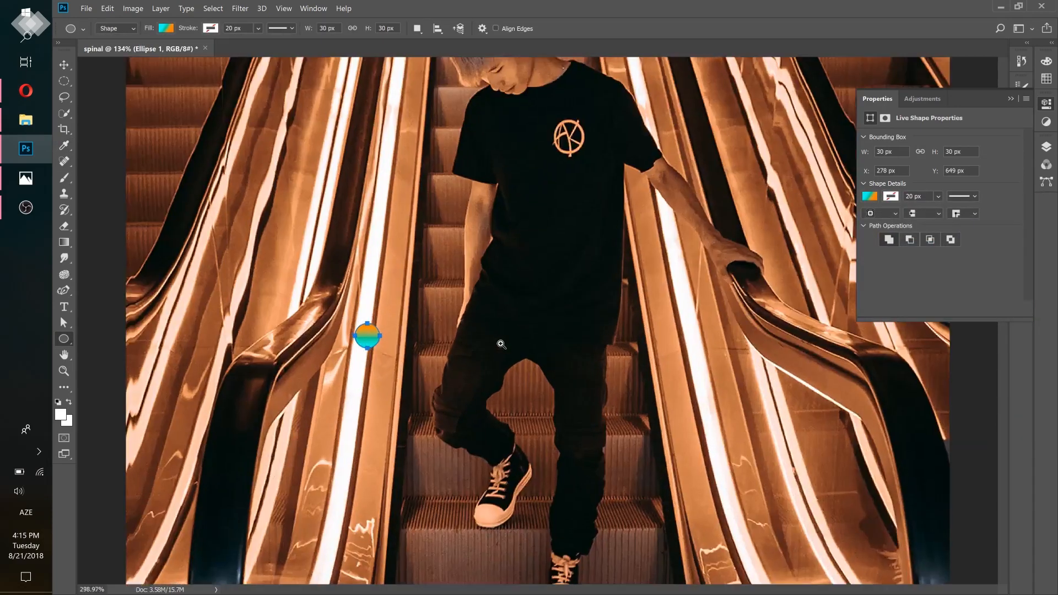
pyautogui.click(168, 29)
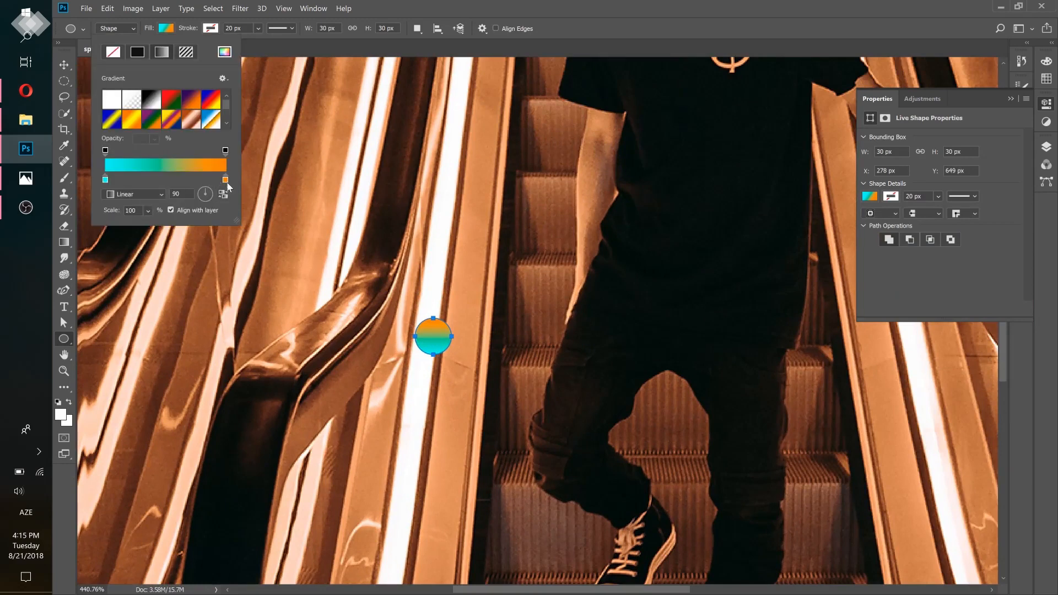
pyautogui.doubleClick(225, 180)
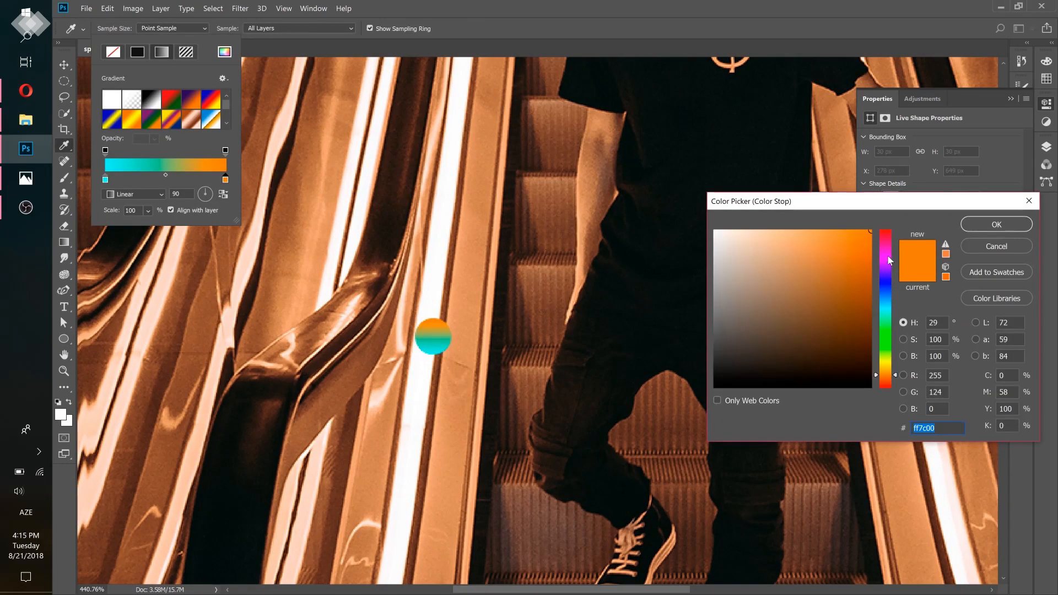
pyautogui.click(886, 256)
pyautogui.click(886, 243)
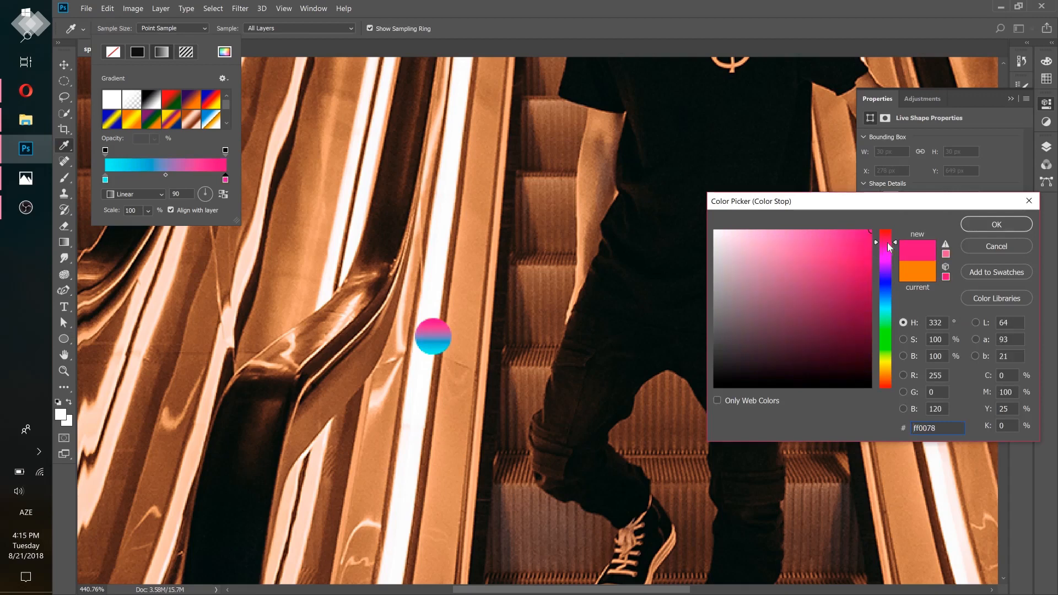
pyautogui.click(997, 224)
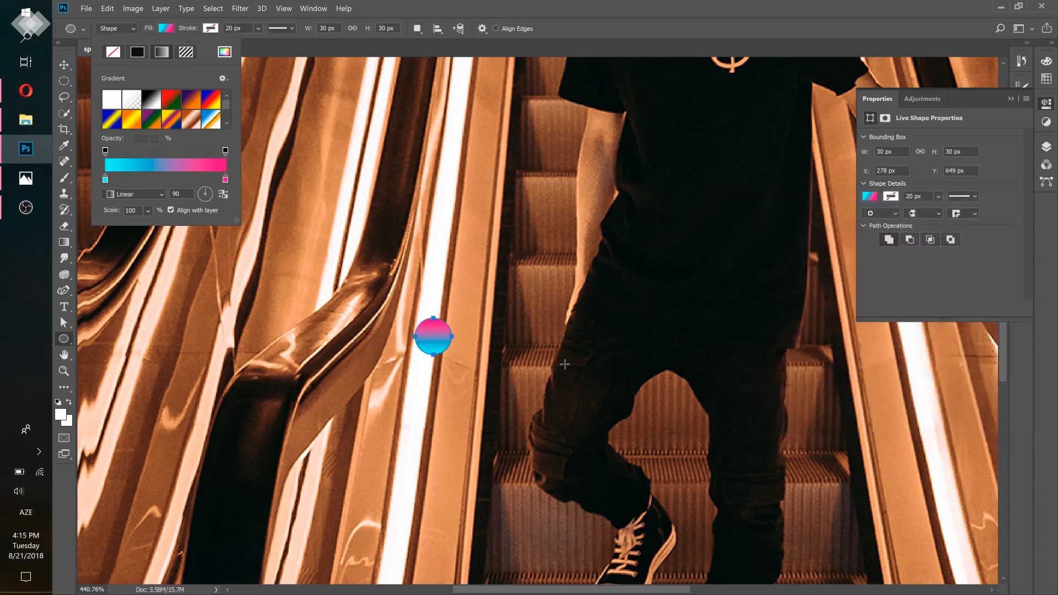
# Hide the escalator photo layer and add a new empty layer above the gradient circle
pyautogui.click(1047, 147)
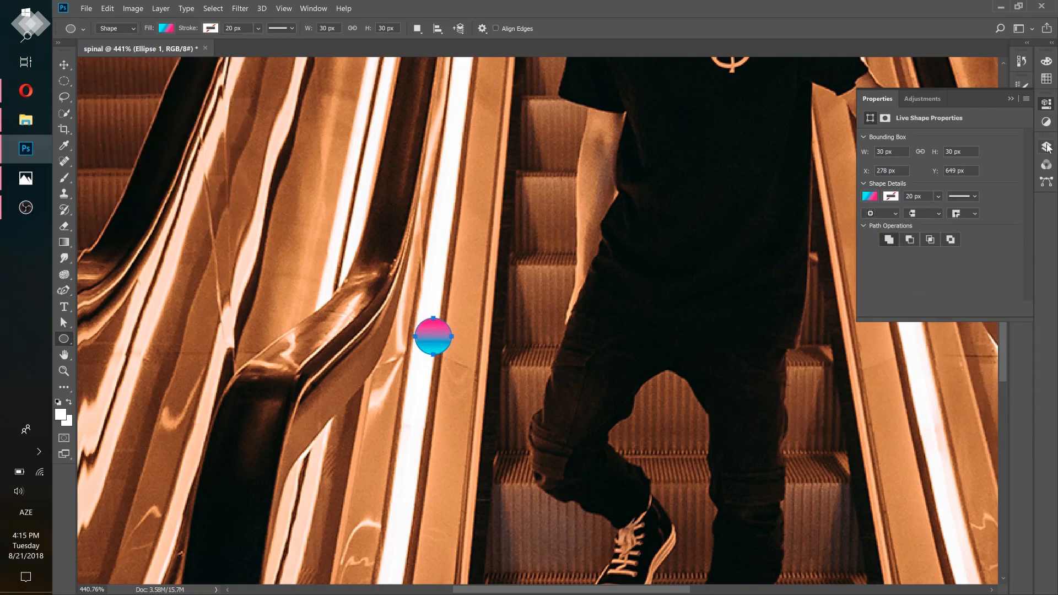
pyautogui.click(1047, 146)
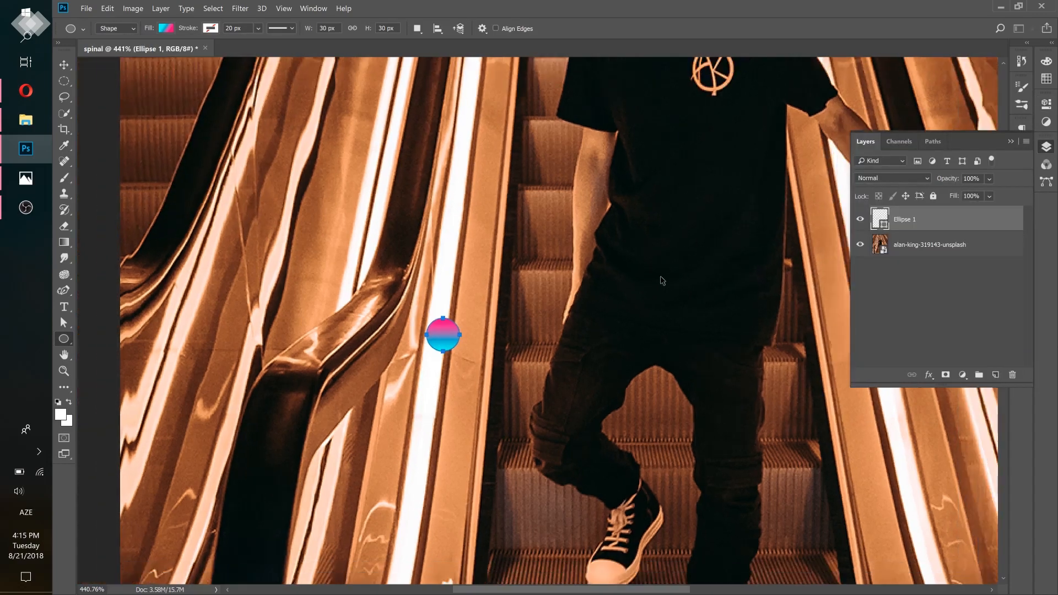
pyautogui.hotkey('ctrl', '-')
pyautogui.hotkey('ctrl', '-')
pyautogui.hotkey('ctrl', '-')
pyautogui.hotkey('ctrl', '-')
pyautogui.hotkey('ctrl', '-')
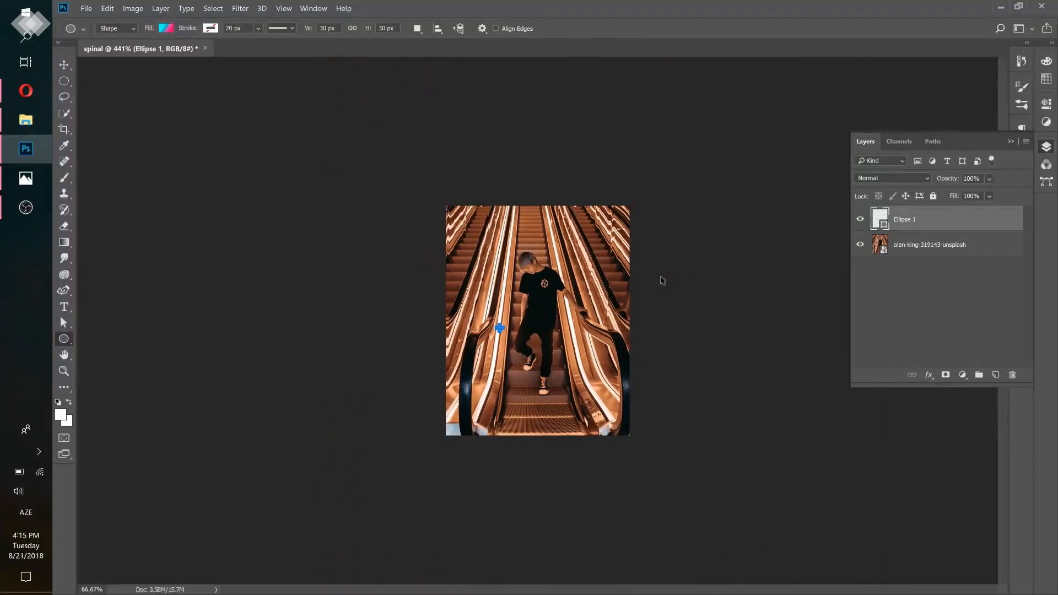
pyautogui.hotkey('ctrl', '+')
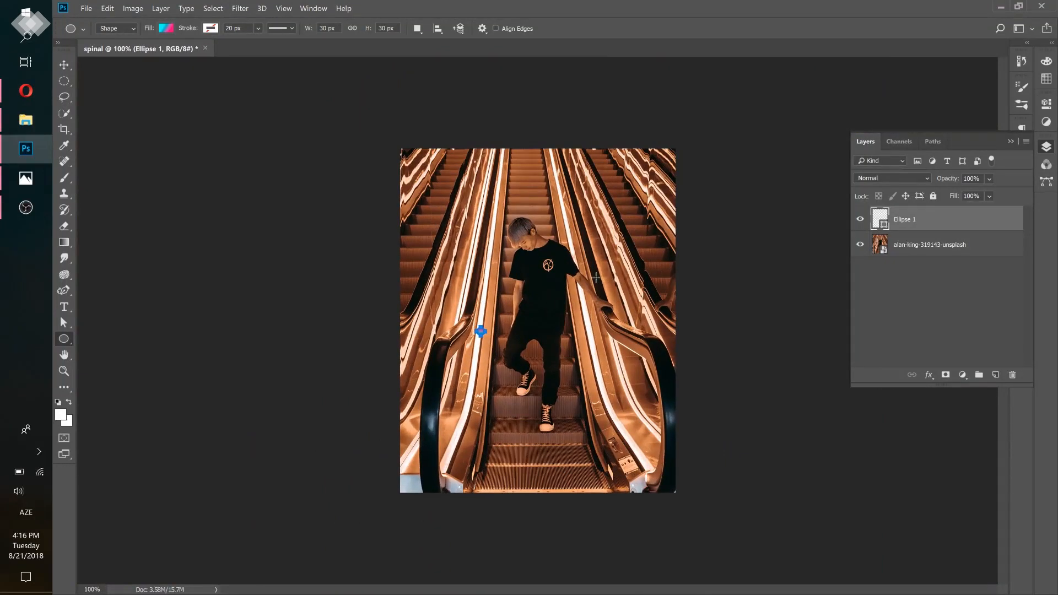
pyautogui.click(856, 247)
pyautogui.click(997, 375)
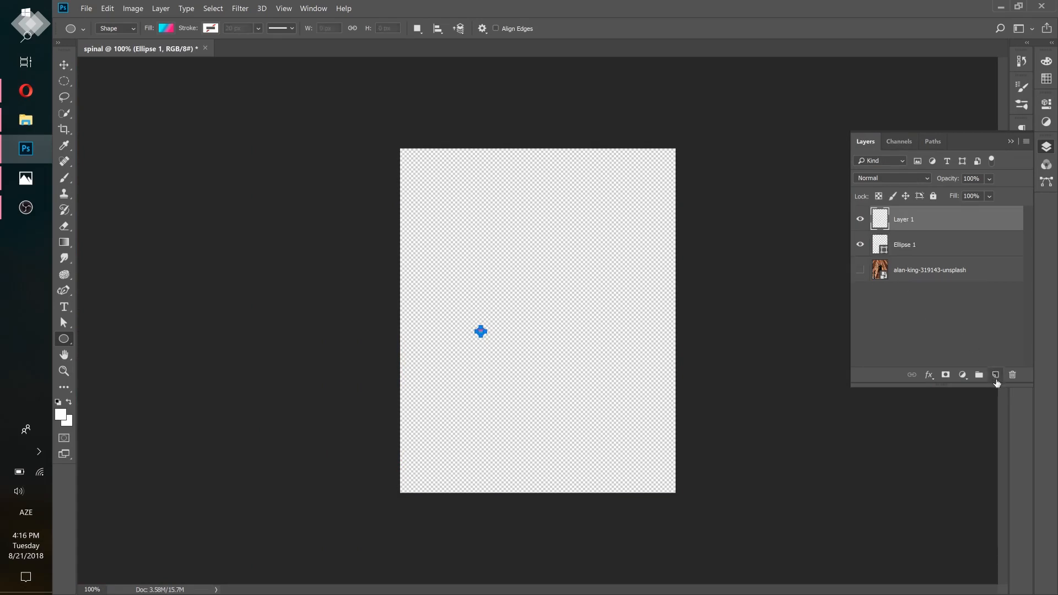
# Choose the Mixer Brush tool and set its brush size to 62 px
pyautogui.click(69, 178)
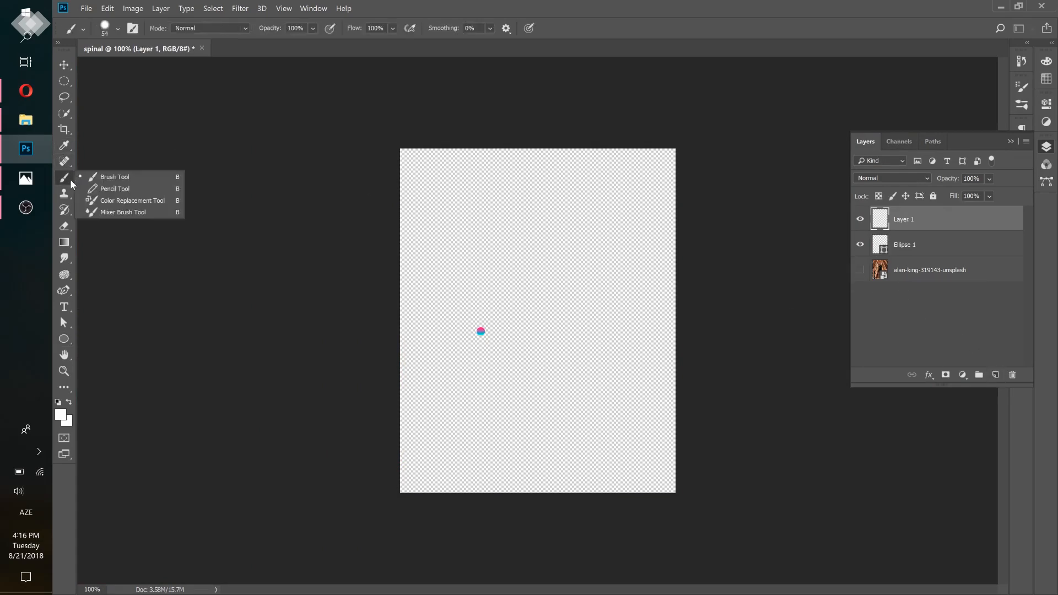
pyautogui.click(117, 213)
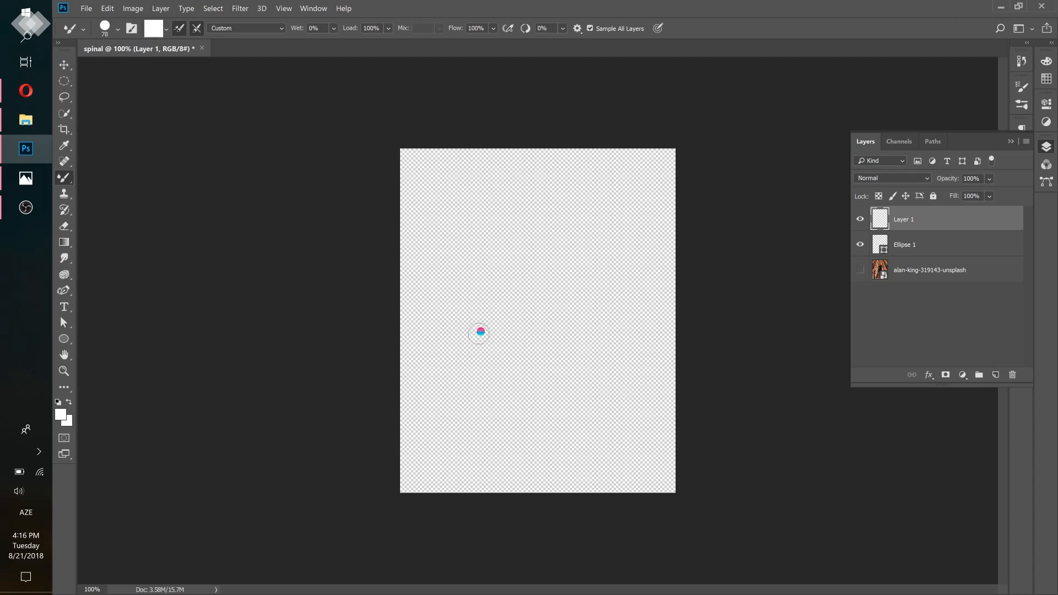
pyautogui.click(105, 29)
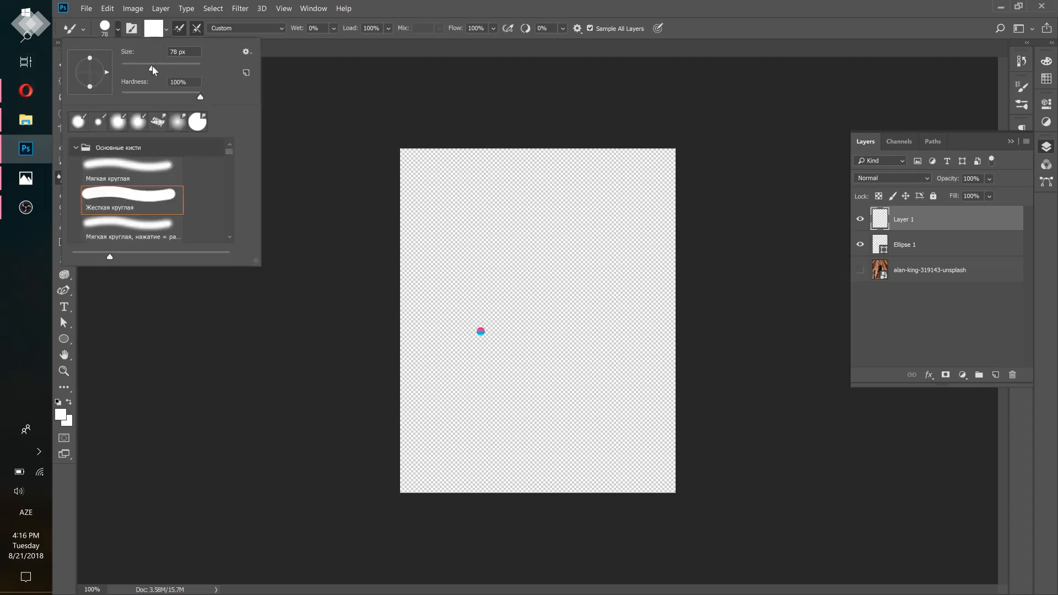
pyautogui.moveTo(147, 67); pyautogui.dragTo(146, 67)
pyautogui.click(404, 12)
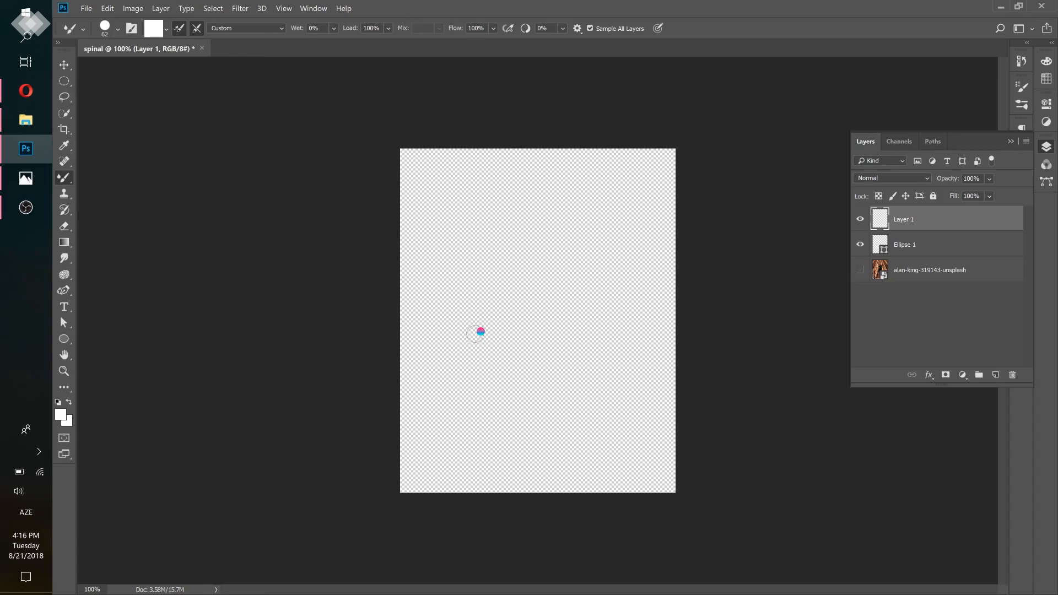
# Switch the keyboard input language to English (United States)
pyautogui.hotkey('alt', 'shift')
pyautogui.click(21, 514)
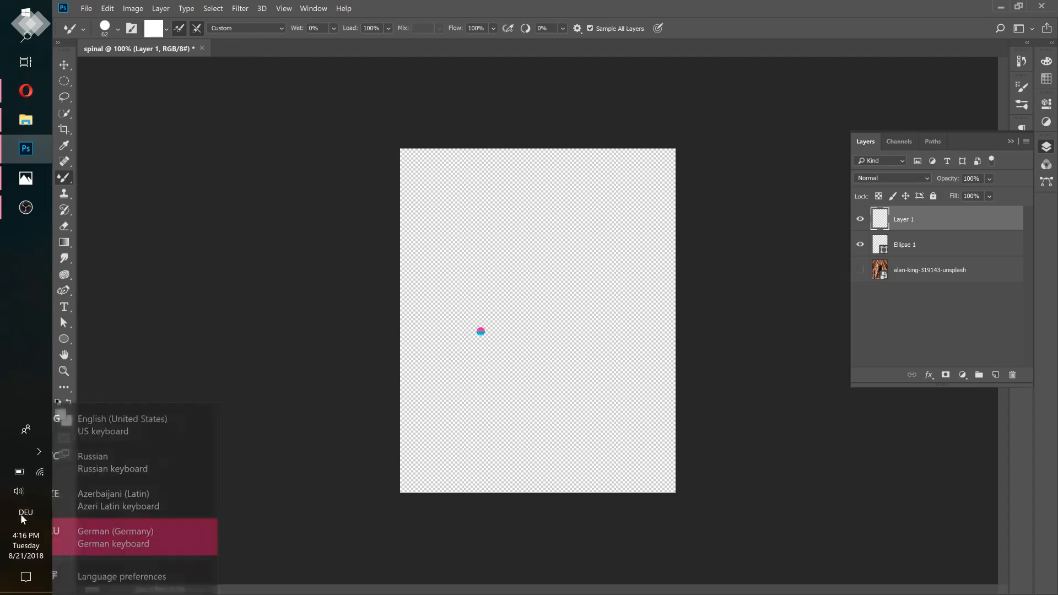
pyautogui.click(144, 432)
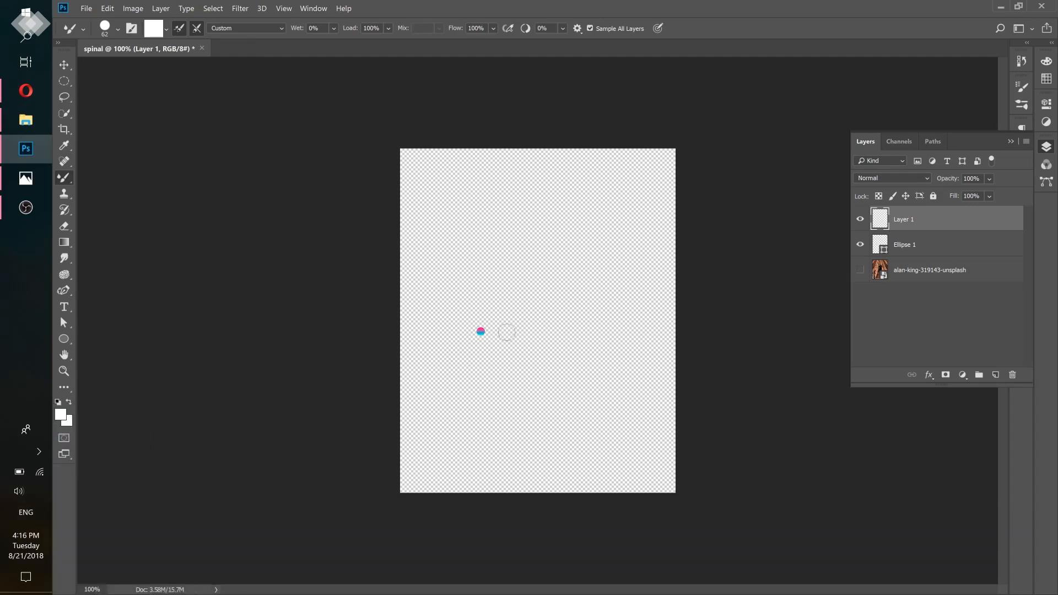
# Reduce the Mixer Brush to 40 px, sample the gradient circle as its paint, and check that Load Solid Colors Only is off
pyautogui.press('[')
pyautogui.keyDown('alt'); pyautogui.click(480, 331); pyautogui.keyUp('alt')
pyautogui.click(166, 29)
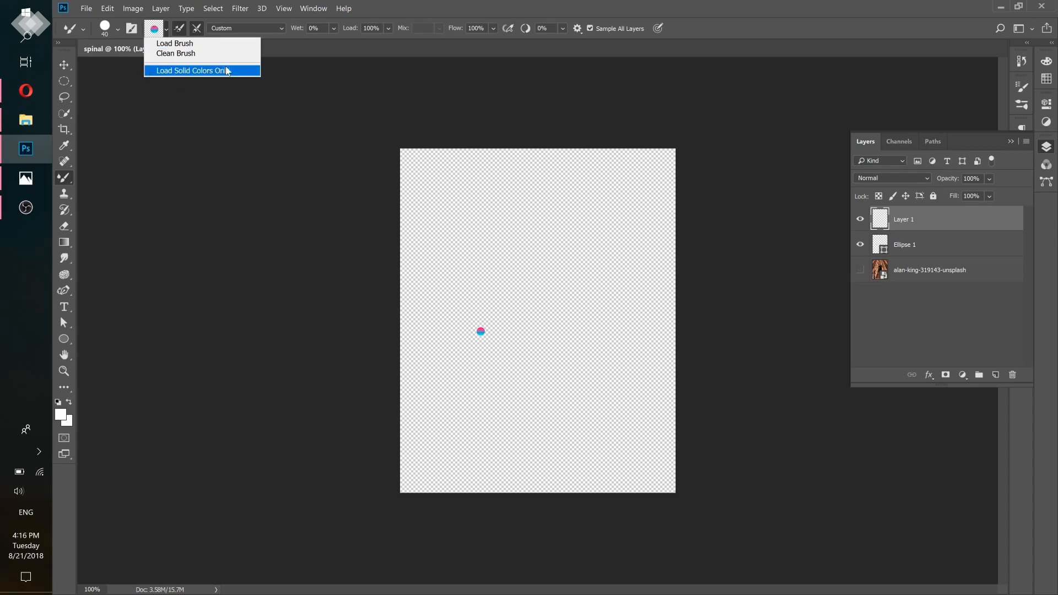
pyautogui.click(427, 5)
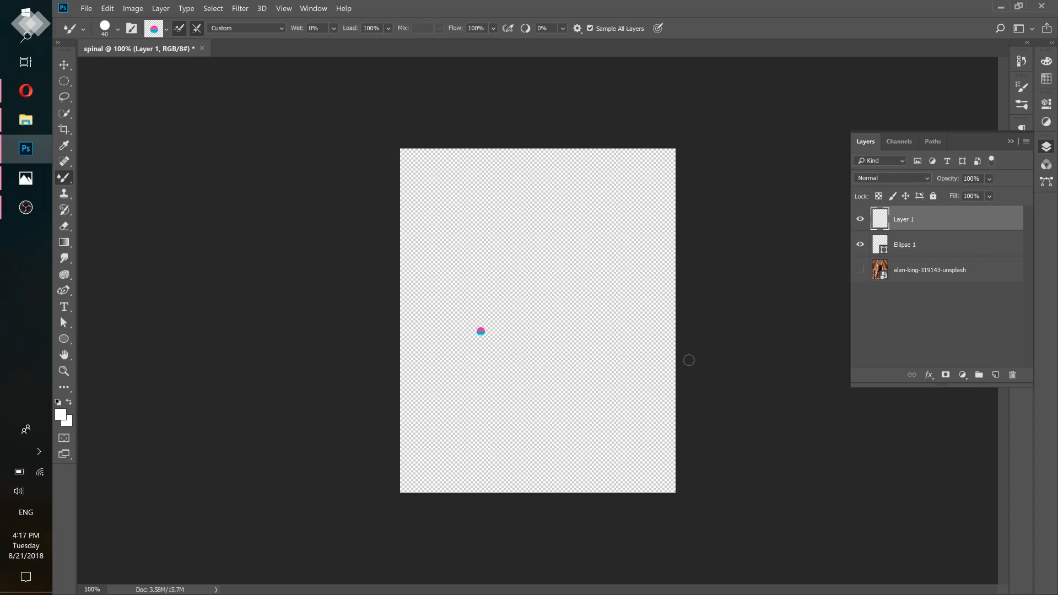
# Paint a freehand looping test stroke on the new layer with the sampled pink-and-cyan Mixer Brush and inspect it up close
pyautogui.moveTo(585, 413)
pyautogui.mouseDown()
pyautogui.moveTo(609, 377)
pyautogui.moveTo(560, 302)
pyautogui.mouseUp()
pyautogui.moveTo(572, 262)
pyautogui.mouseDown()
pyautogui.moveTo(631, 288)
pyautogui.moveTo(590, 339)
pyautogui.moveTo(517, 368)
pyautogui.moveTo(554, 367)
pyautogui.mouseUp()
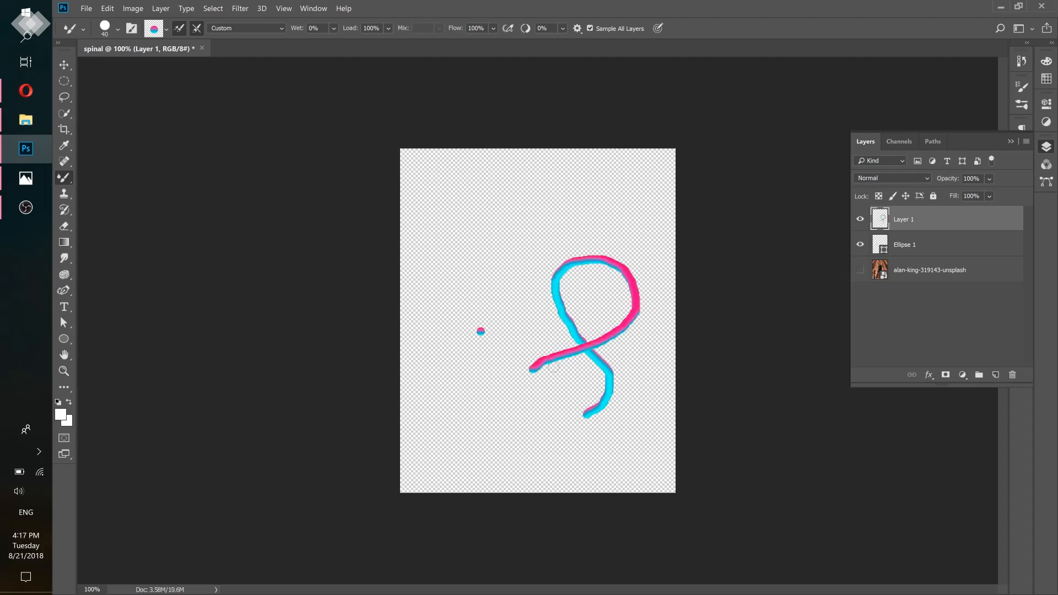
pyautogui.moveTo(541, 305)
pyautogui.mouseDown()
pyautogui.moveTo(560, 311)
pyautogui.moveTo(560, 327)
pyautogui.mouseUp()
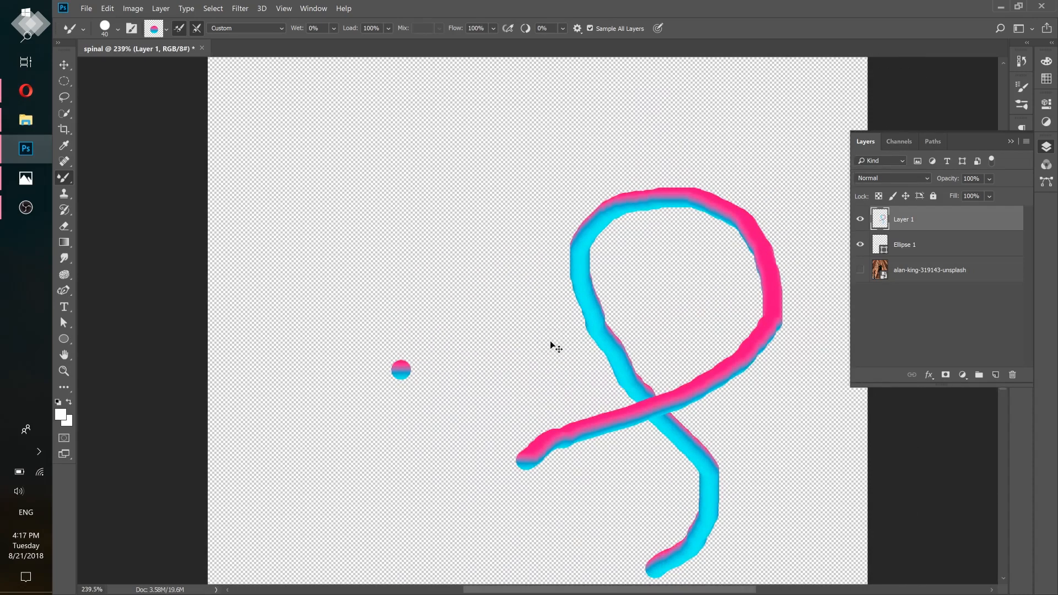
# Undo the test stroke and reduce the spacing of the Mixer Brush tip
pyautogui.hotkey('ctrl', 'z')
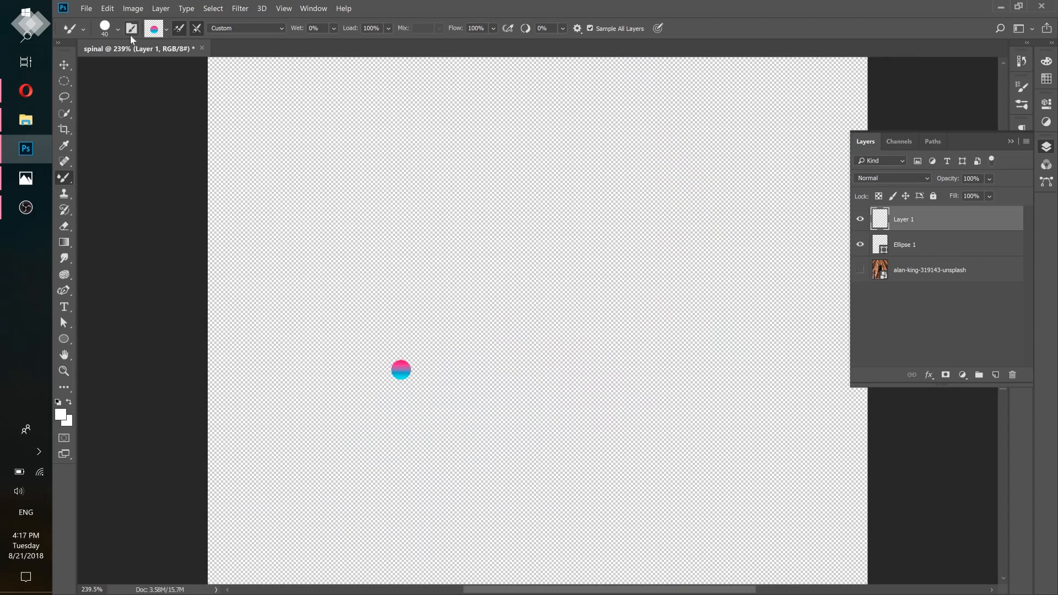
pyautogui.click(132, 28)
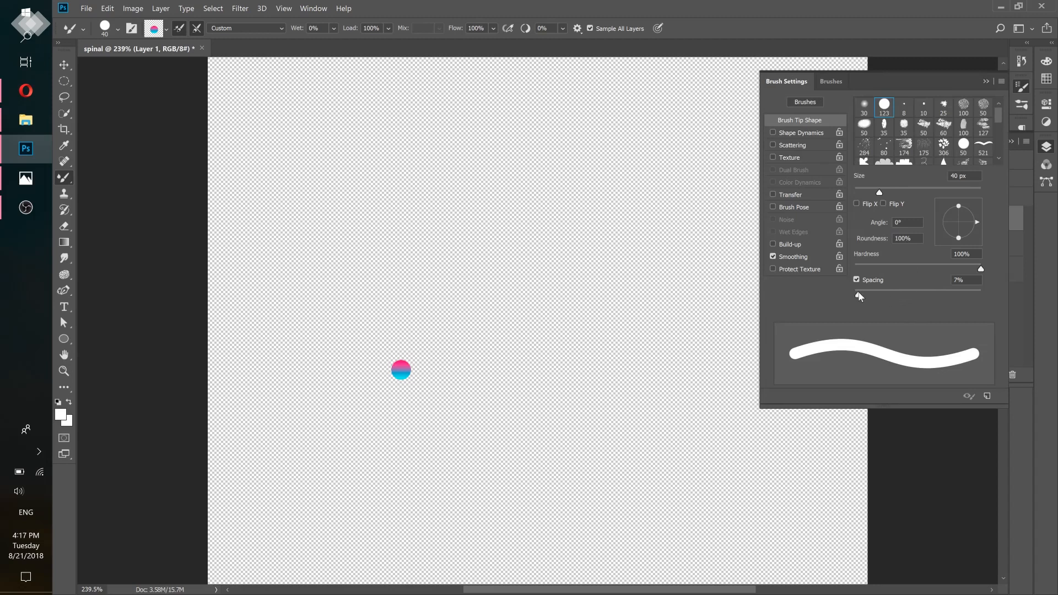
pyautogui.moveTo(854, 294); pyautogui.dragTo(834, 294)
pyautogui.click(987, 81)
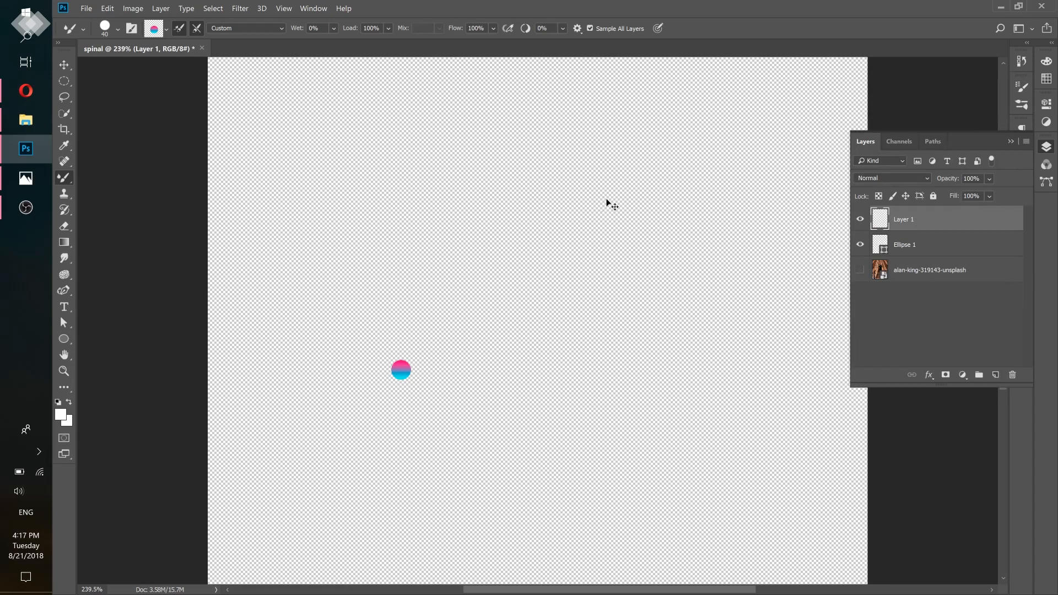
# Hide the Ellipse 1 layer and select the saved path "line"
pyautogui.hotkey('ctrl', '-')
pyautogui.hotkey('ctrl', '-')
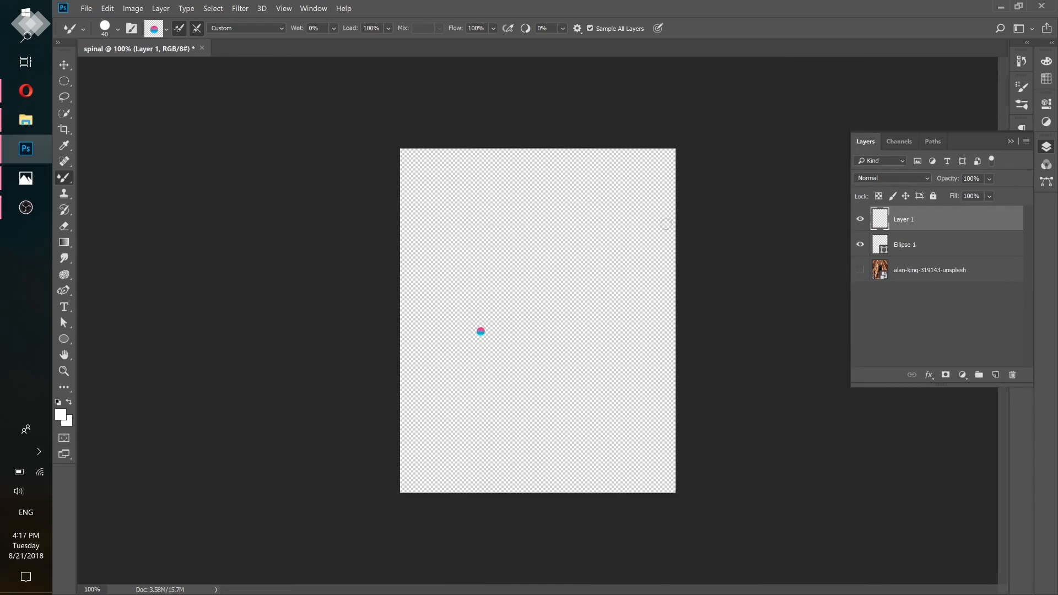
pyautogui.click(860, 244)
pyautogui.click(938, 143)
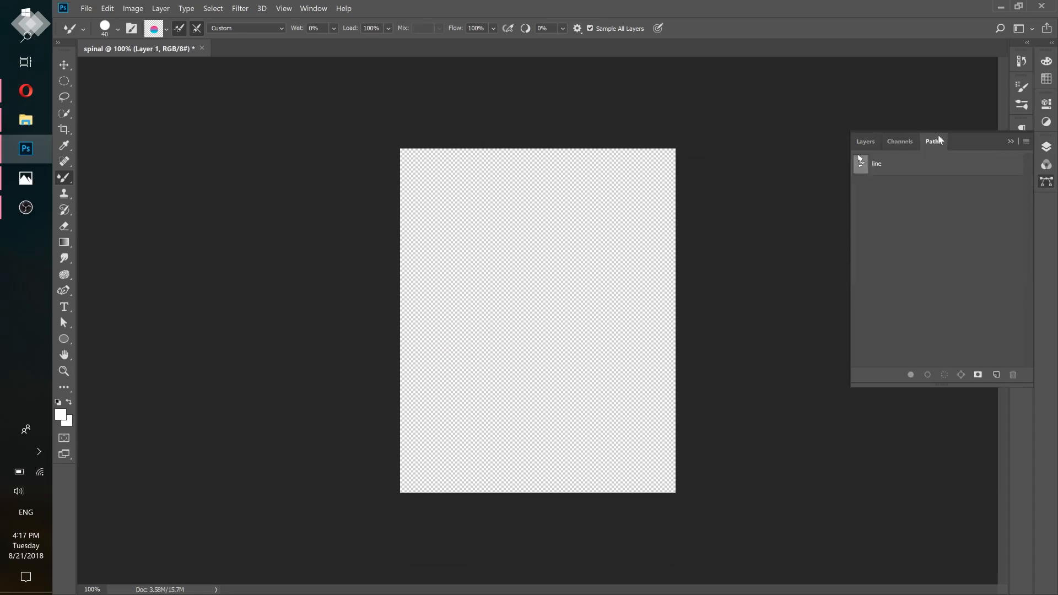
pyautogui.click(908, 167)
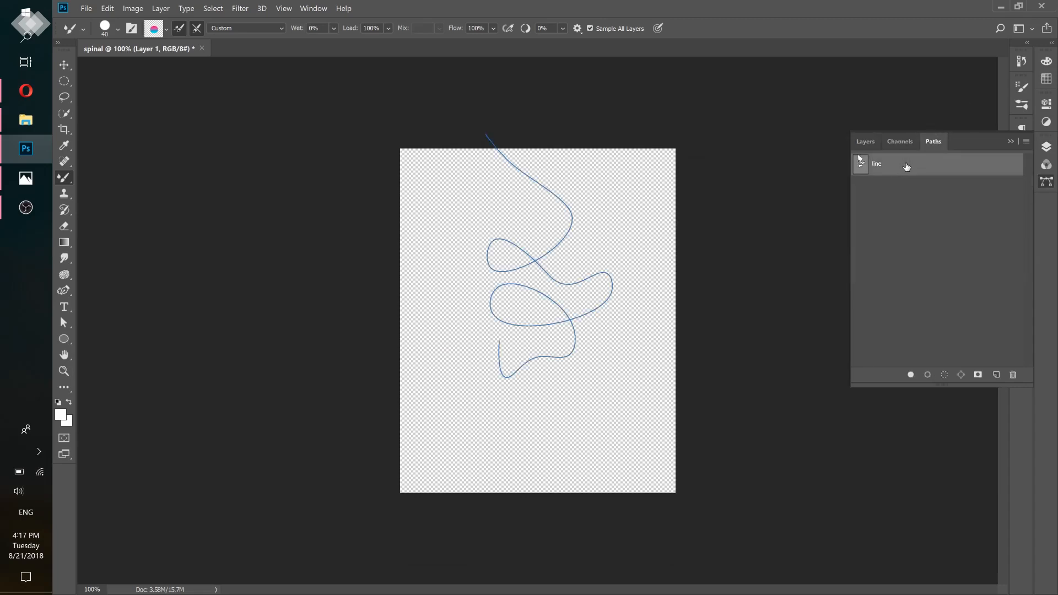
# Stroke the "line" path with the Mixer Brush Tool, leaving Simulate Pressure off, and deselect the path
pyautogui.rightClick(887, 165)
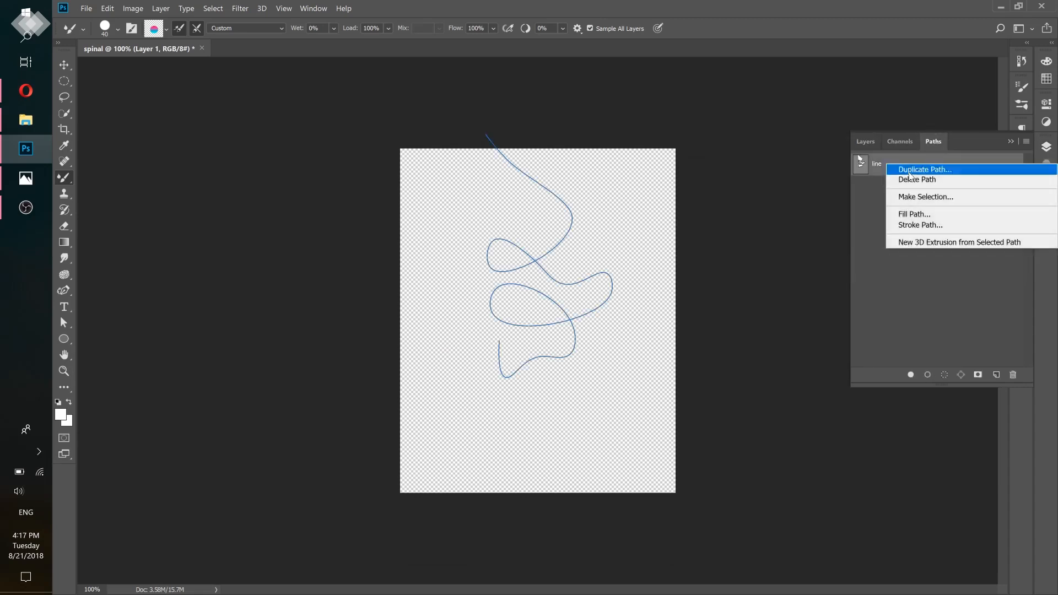
pyautogui.click(924, 226)
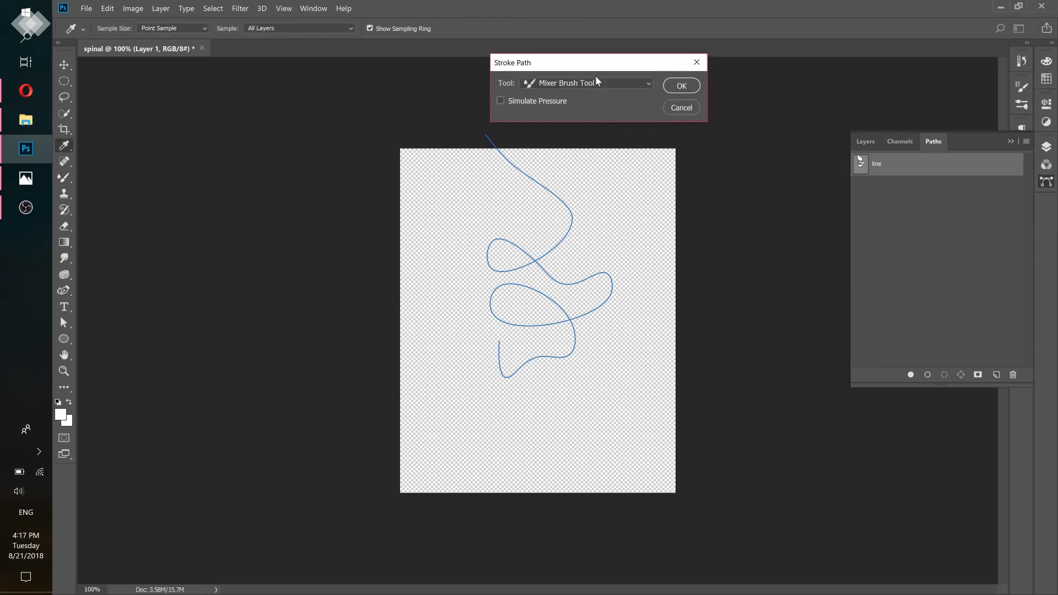
pyautogui.click(592, 84)
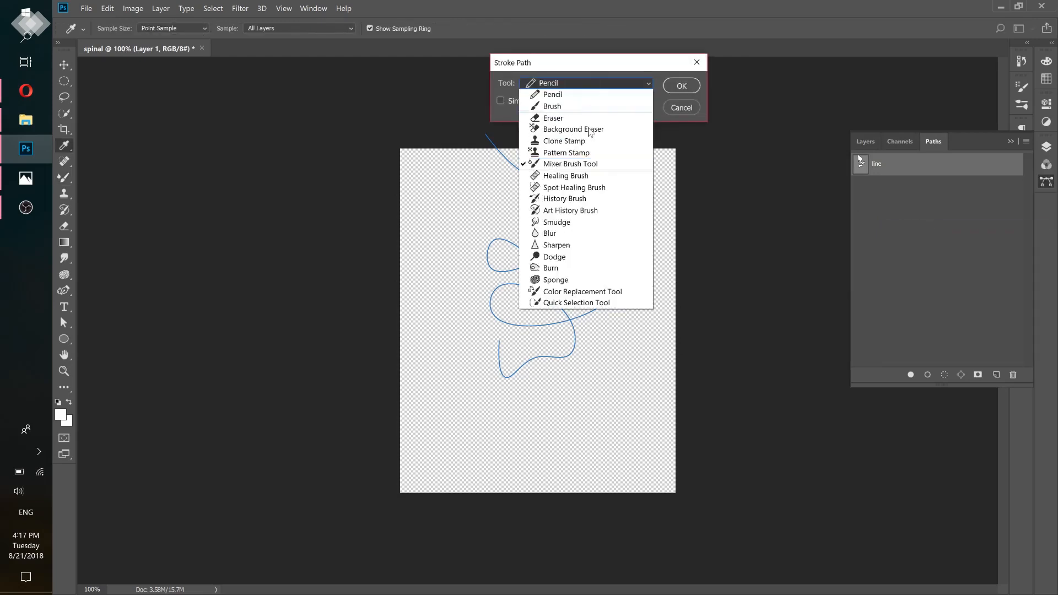
pyautogui.click(571, 168)
pyautogui.click(681, 87)
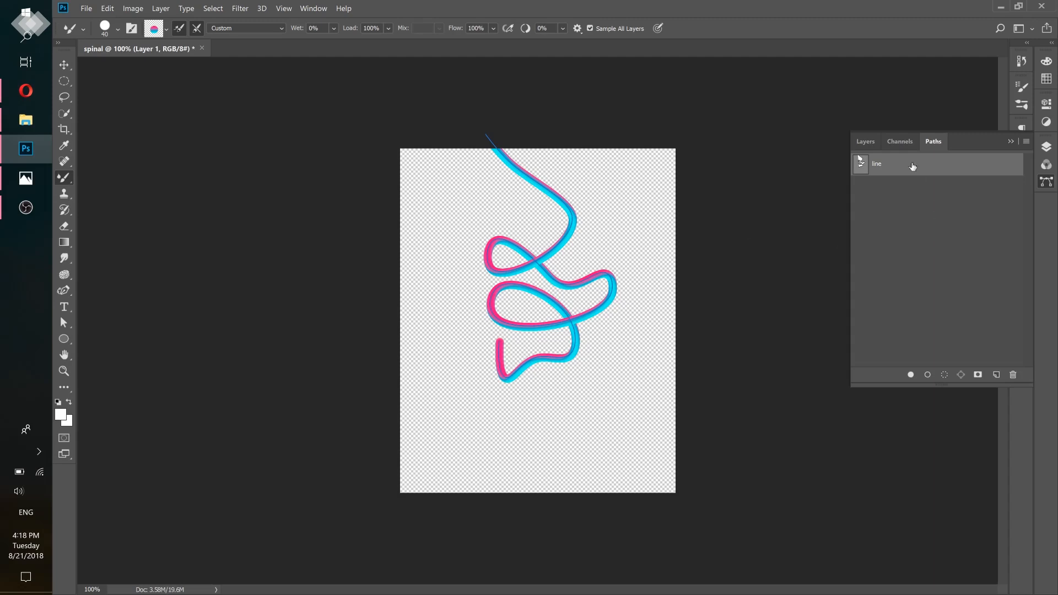
pyautogui.click(964, 248)
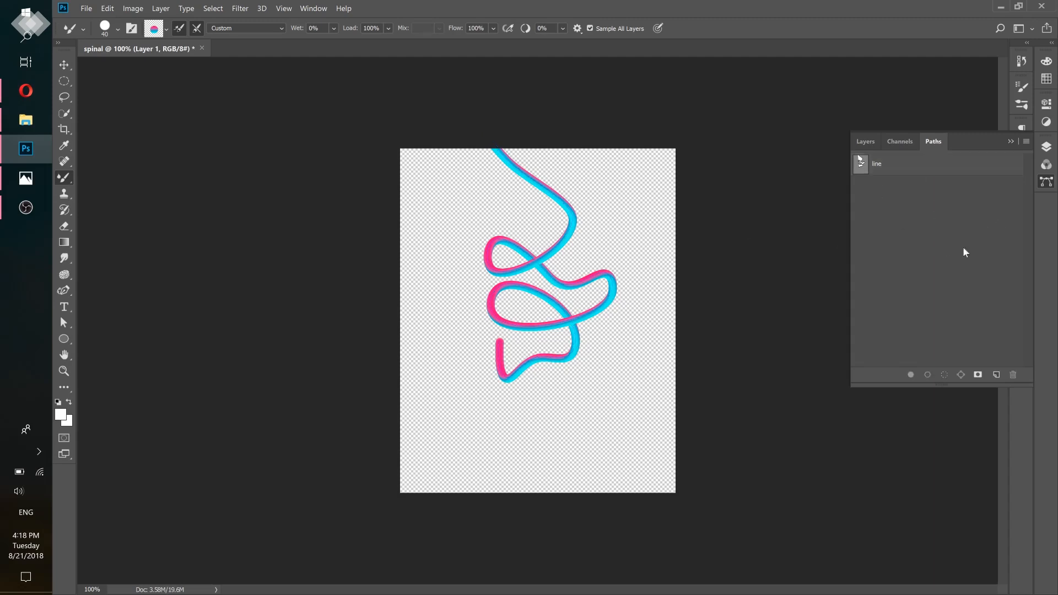
# Show the escalator photo layer beneath the painted line and check the finished reference image in Photos
pyautogui.click(866, 142)
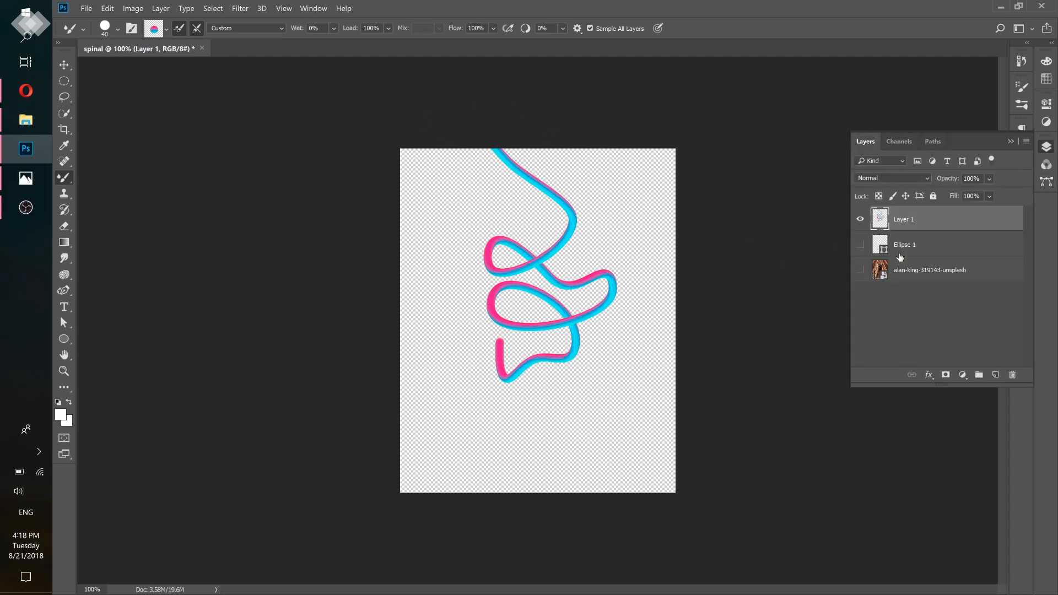
pyautogui.click(860, 271)
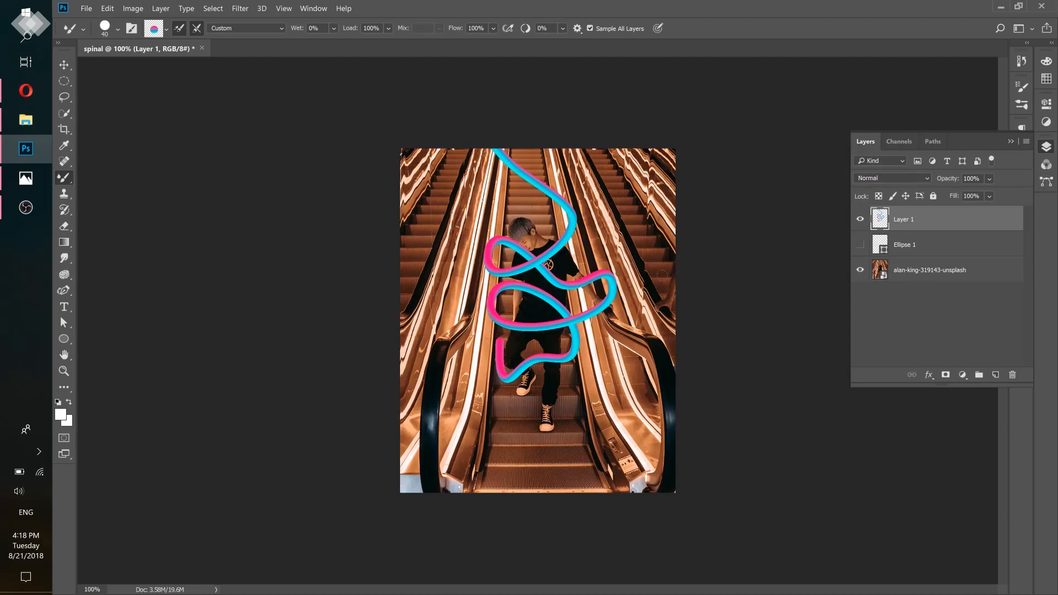
pyautogui.moveTo(530, 283); pyautogui.dragTo(545, 288)
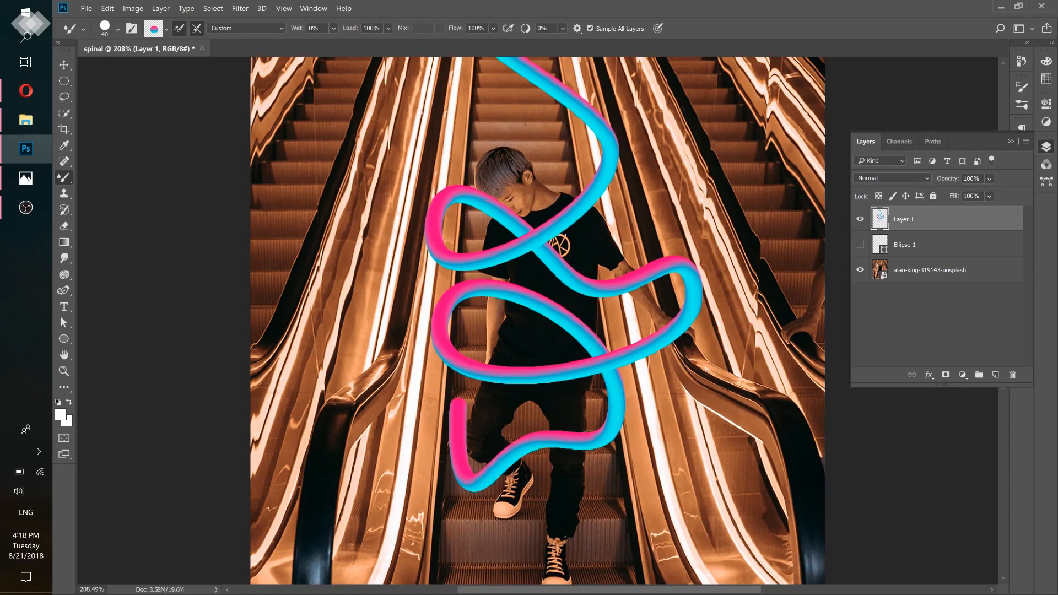
pyautogui.click(26, 178)
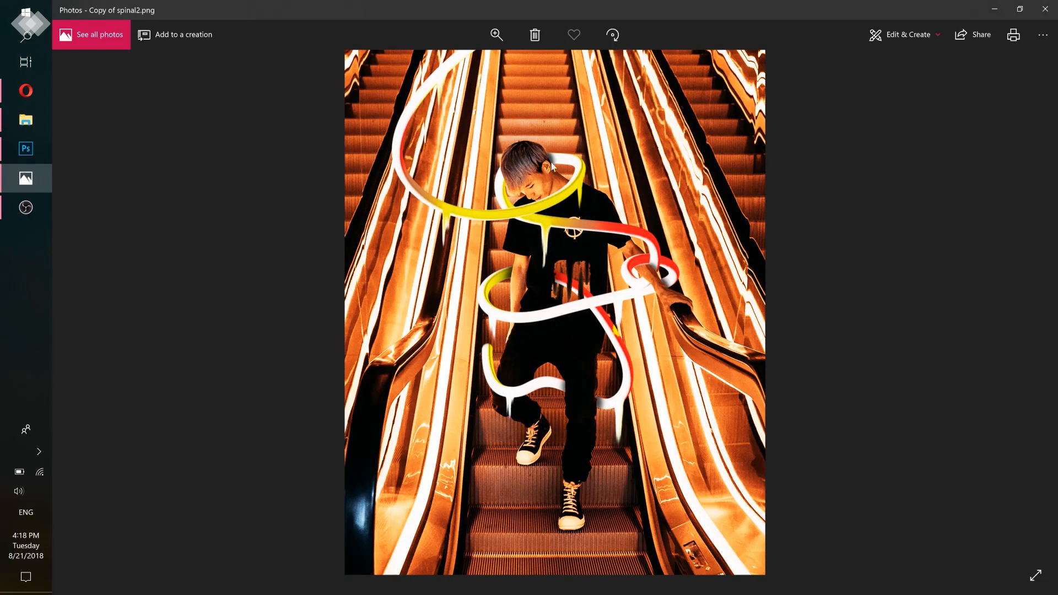
pyautogui.click(994, 8)
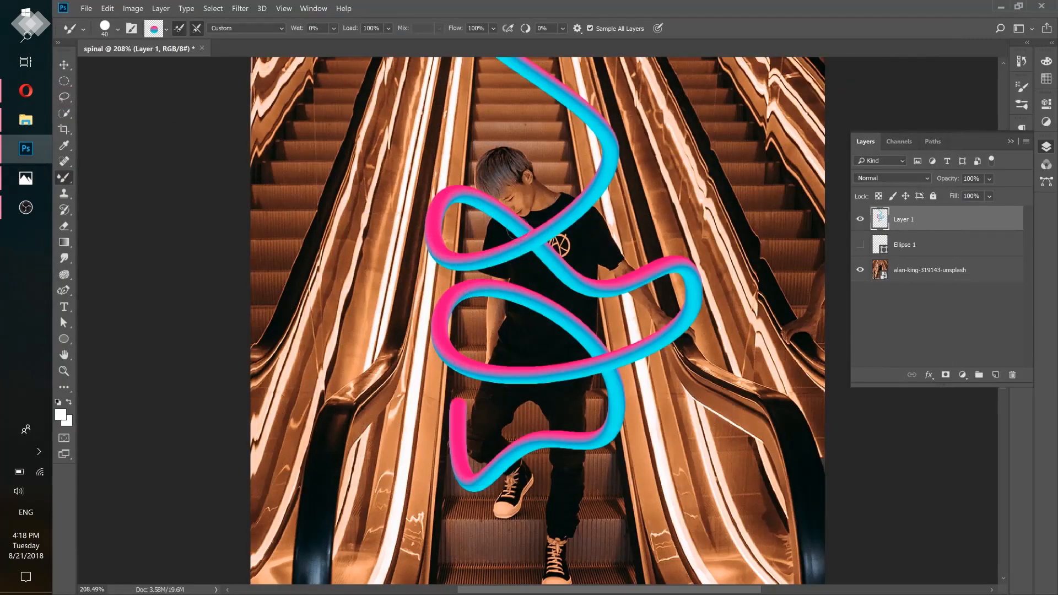
# Convert Layer 1 to a smart object and add a layer mask to it
pyautogui.rightClick(947, 224)
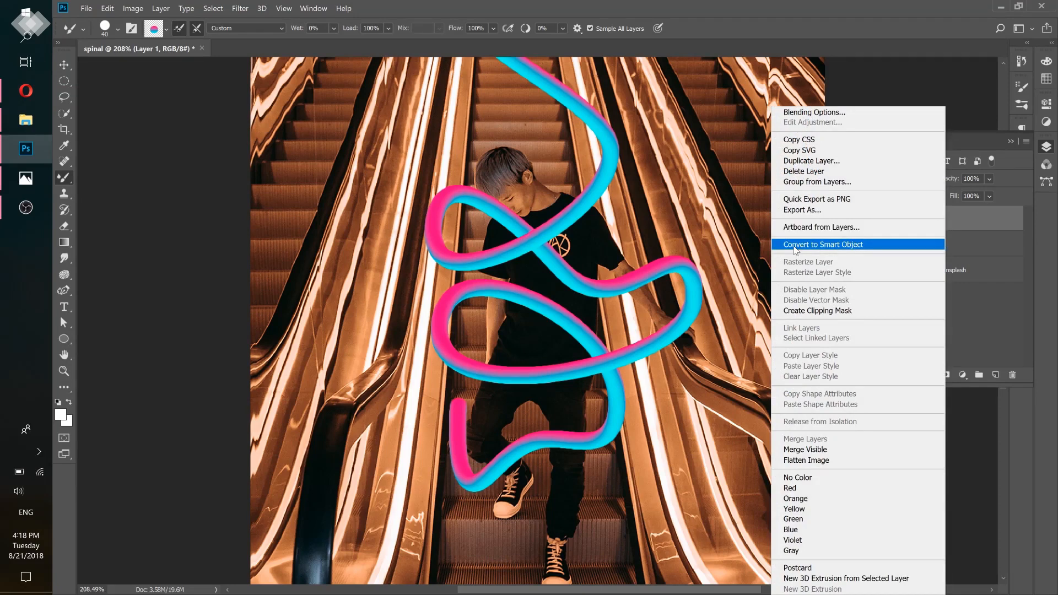
pyautogui.click(852, 244)
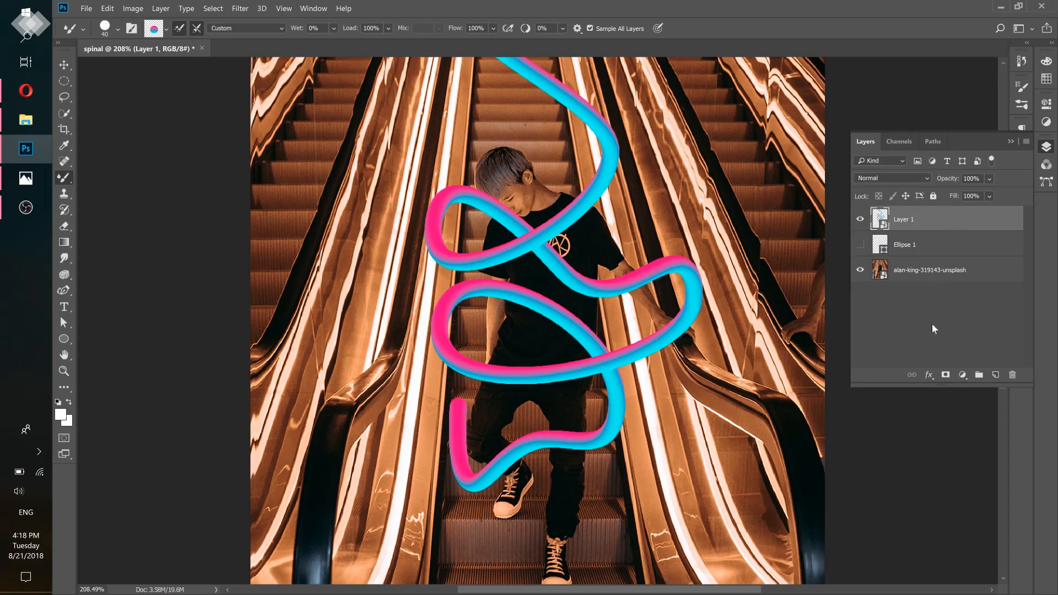
pyautogui.click(945, 375)
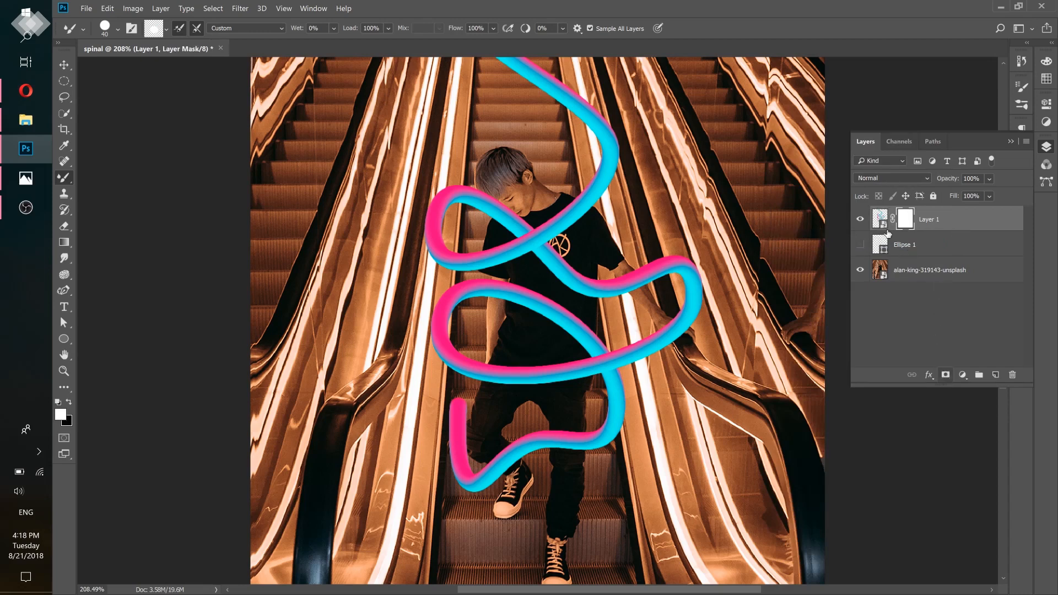
# Choose the regular Brush tool and make black the foreground color for painting on the mask
pyautogui.rightClick(65, 181)
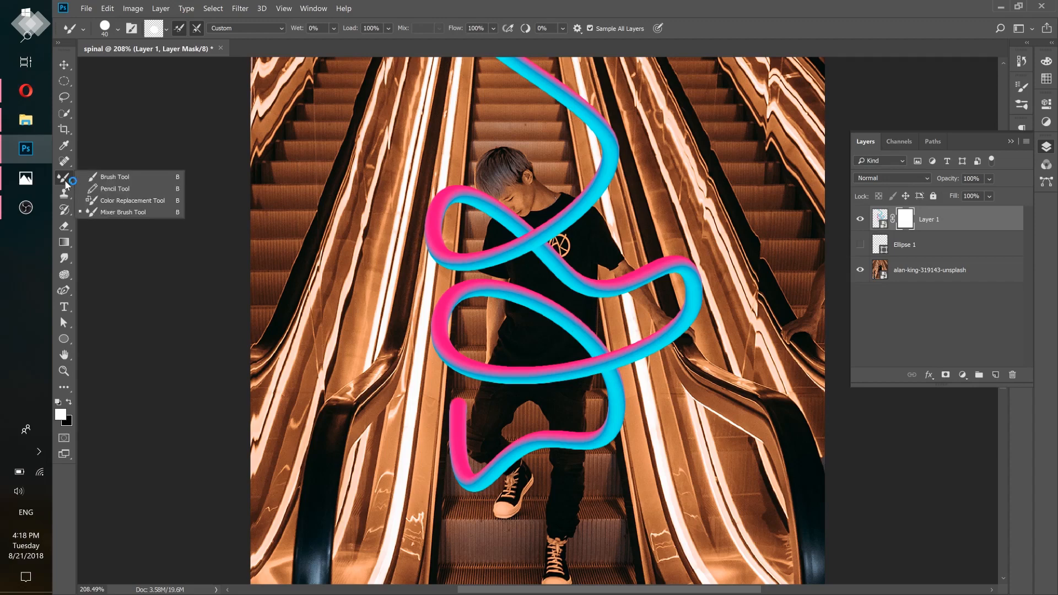
pyautogui.click(116, 178)
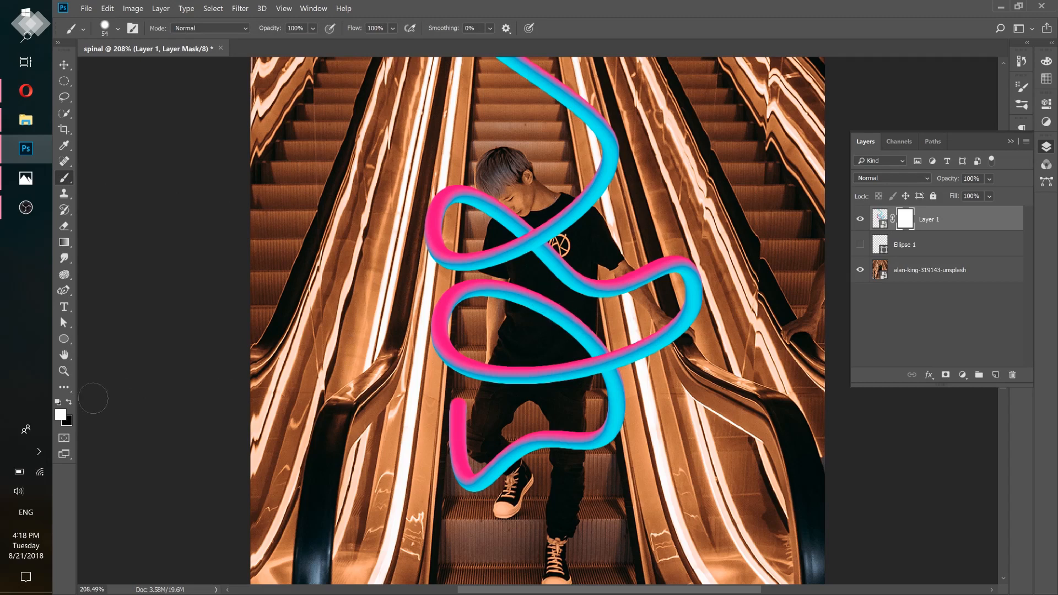
pyautogui.click(69, 402)
pyautogui.press('x')
pyautogui.press('x')
pyautogui.press('x')
pyautogui.press('x')
pyautogui.press('x')
pyautogui.press('x')
pyautogui.press('x')
pyautogui.press('x')
# Set the brush hardness to 69% and mask out the line where it crosses the man's straight leg
pyautogui.click(118, 29)
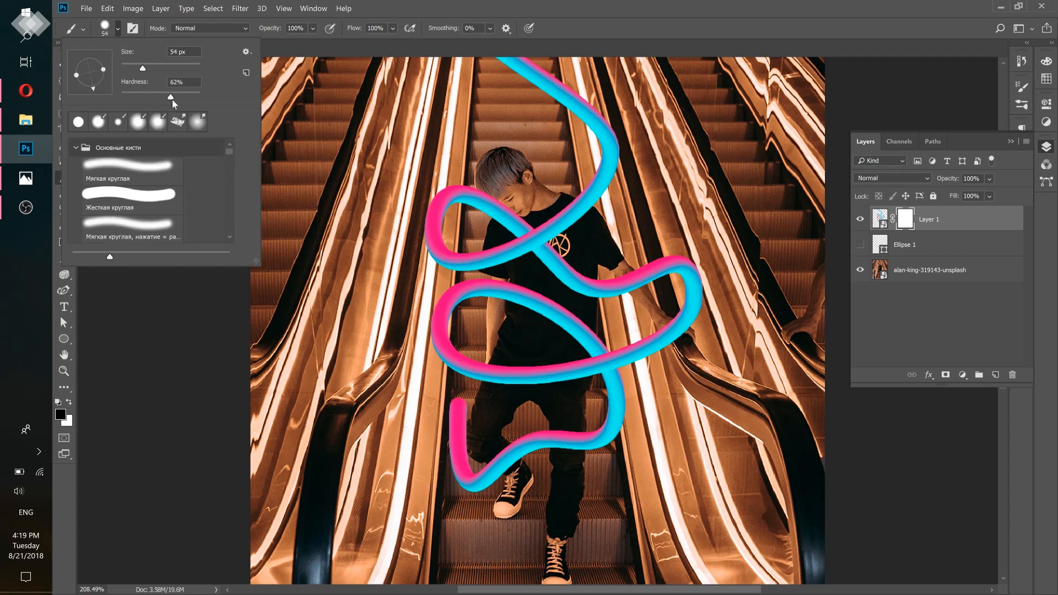
pyautogui.moveTo(172, 100); pyautogui.dragTo(174, 98)
pyautogui.press('Return')
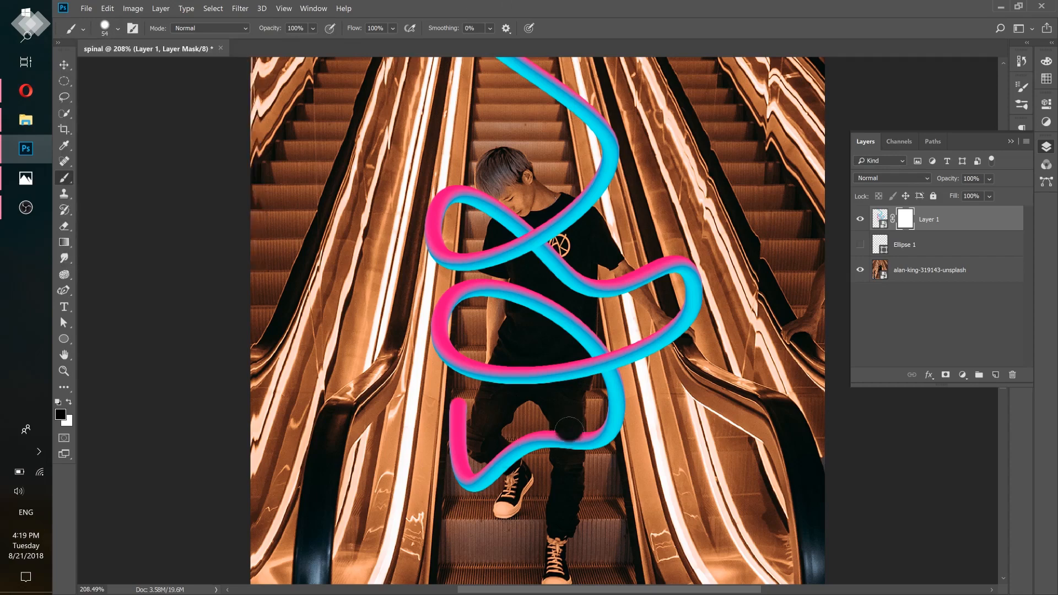
pyautogui.moveTo(569, 428); pyautogui.dragTo(566, 469)
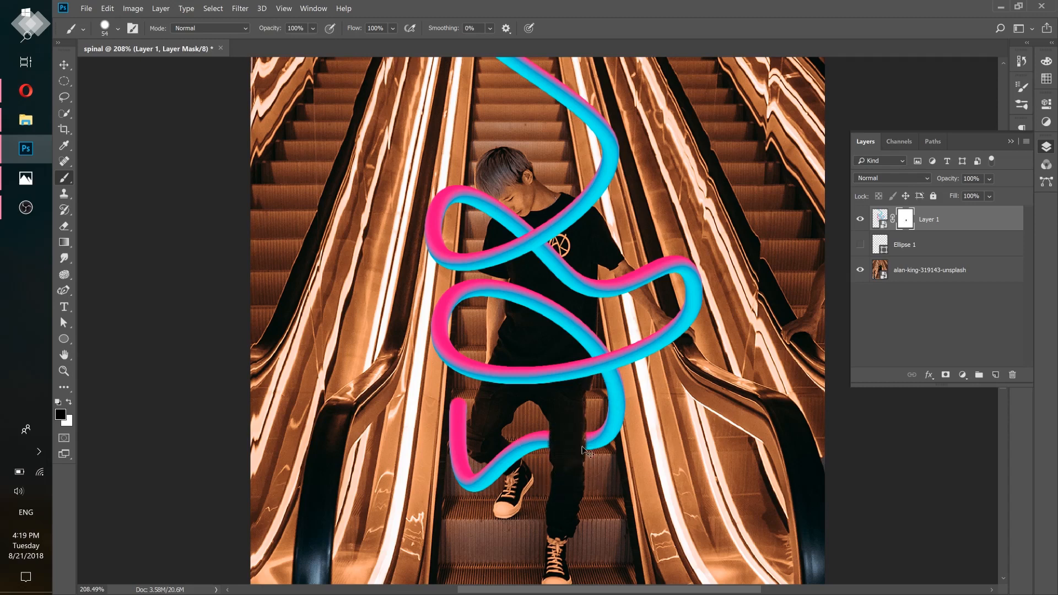
pyautogui.moveTo(579, 444); pyautogui.dragTo(802, 441)
pyautogui.moveTo(526, 370)
pyautogui.mouseDown()
pyautogui.moveTo(486, 371)
pyautogui.moveTo(571, 379)
pyautogui.mouseUp()
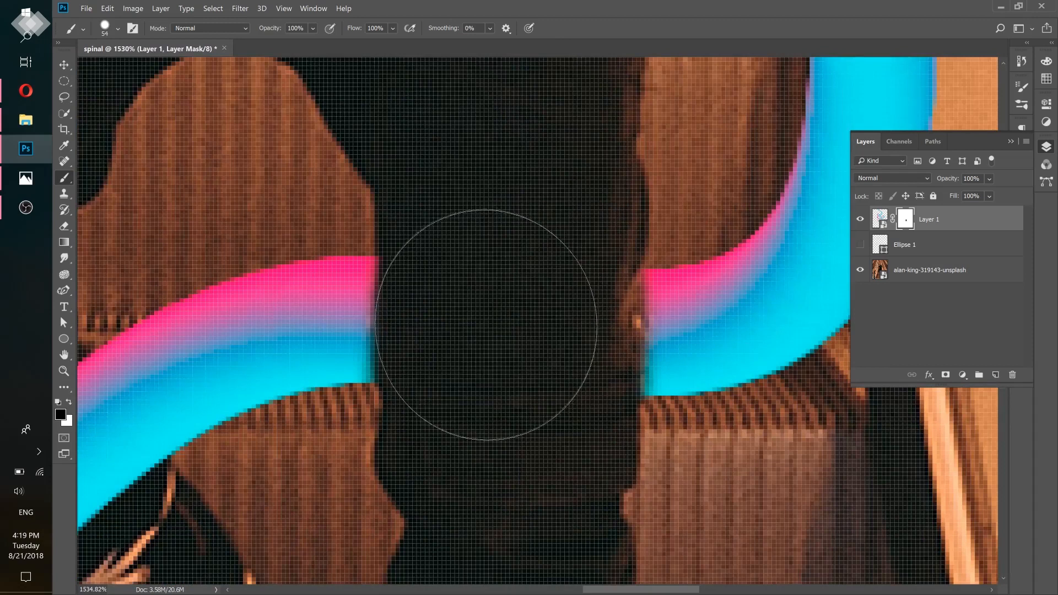
# Reduce the brush to 9 px and check its size and hardness settings
pyautogui.press('[')
pyautogui.press('[')
pyautogui.press('[')
pyautogui.press('[')
pyautogui.press('[')
pyautogui.press('[')
pyautogui.press('[')
pyautogui.press('[')
pyautogui.press('[')
pyautogui.press('[')
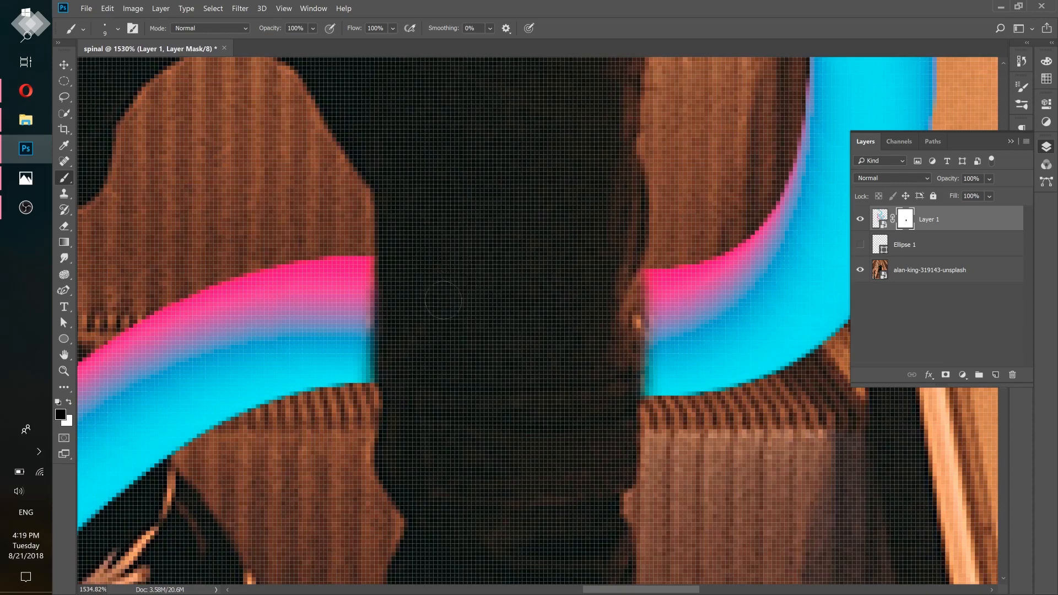
pyautogui.rightClick(466, 215)
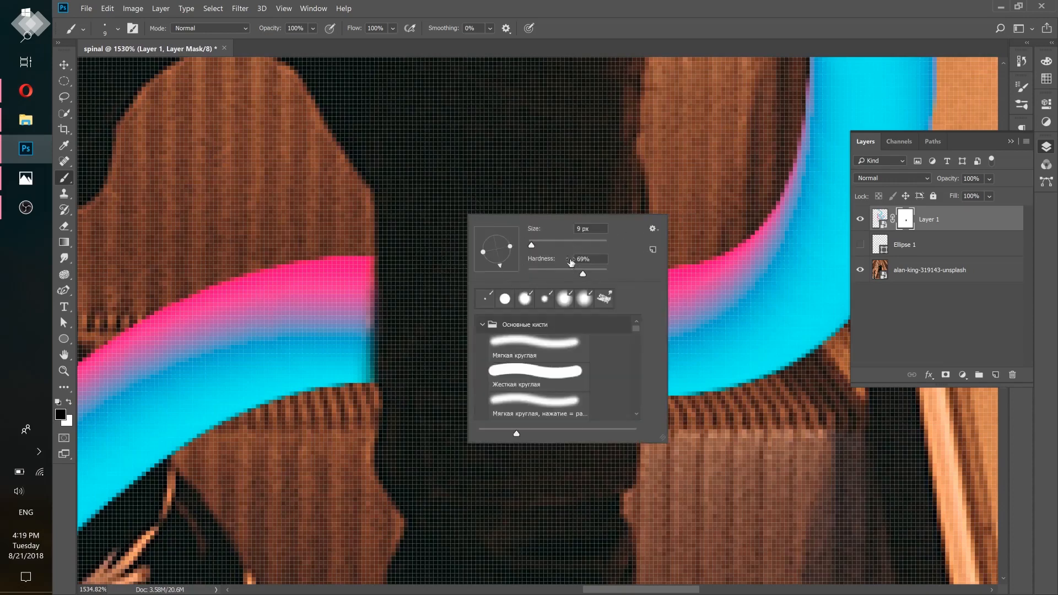
pyautogui.click(527, 4)
pyautogui.click(115, 31)
pyautogui.click(116, 30)
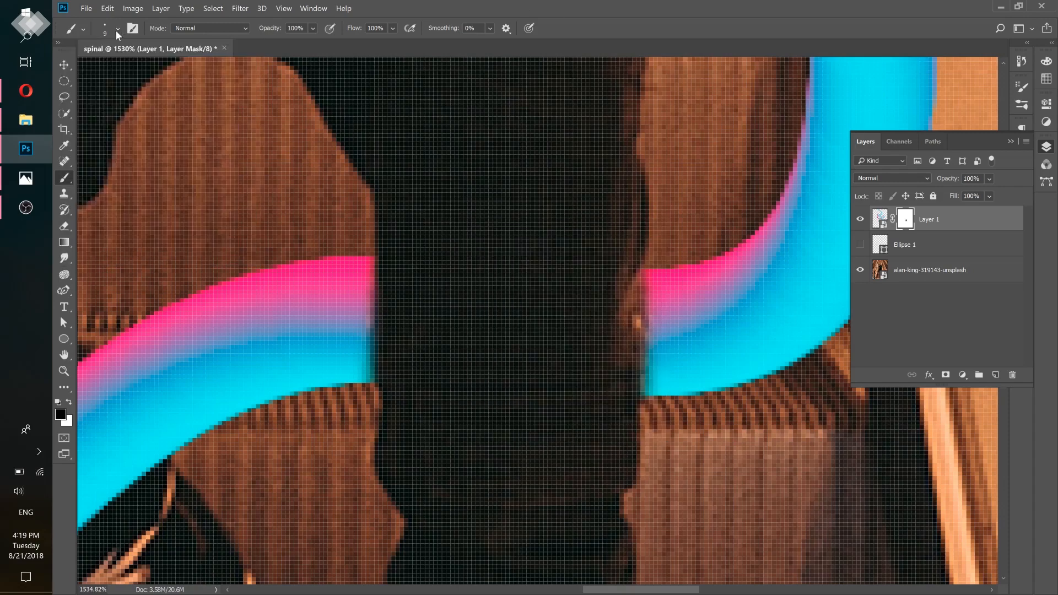
pyautogui.rightClick(451, 294)
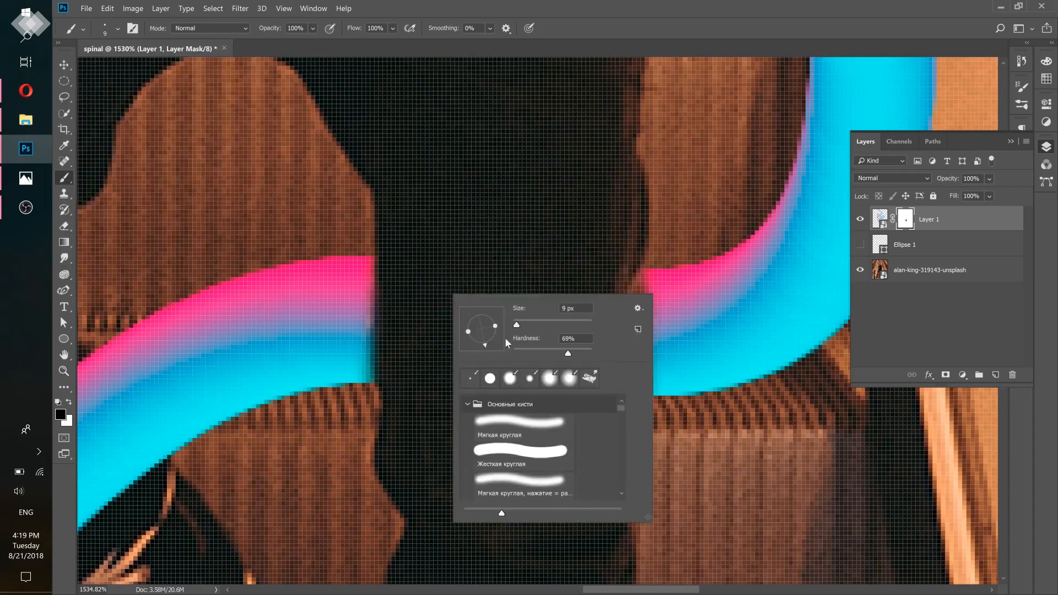
pyautogui.press('Escape')
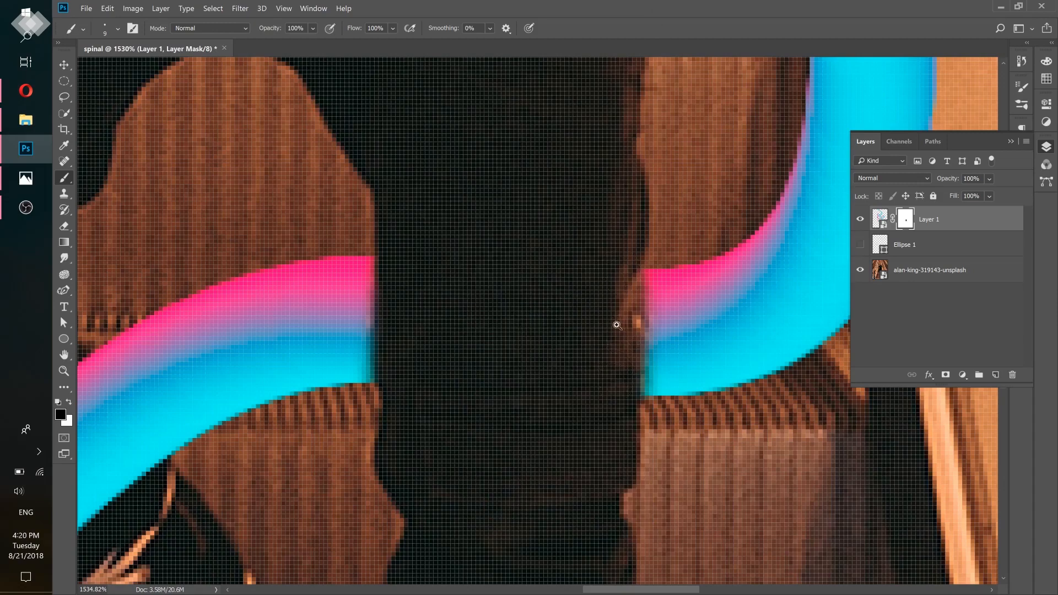
# Mask out the upper strand of the lower loop across the man's shirt, enlarging the brush to 25 px
pyautogui.scroll(-5, 616, 325)
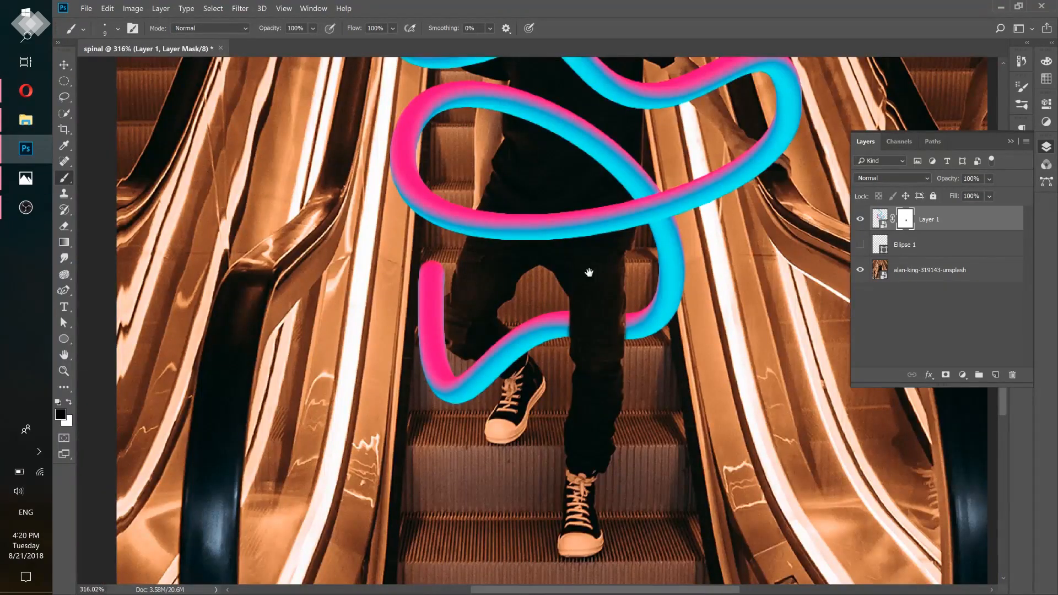
pyautogui.moveTo(589, 272); pyautogui.dragTo(592, 360)
pyautogui.scroll(2, 596, 263)
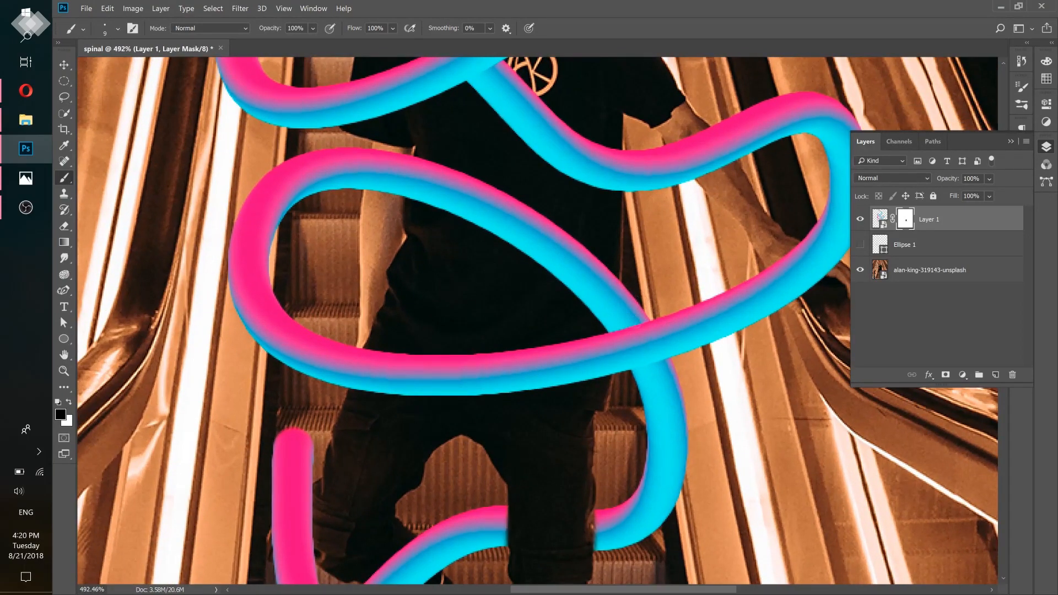
pyautogui.scroll(3, 624, 296)
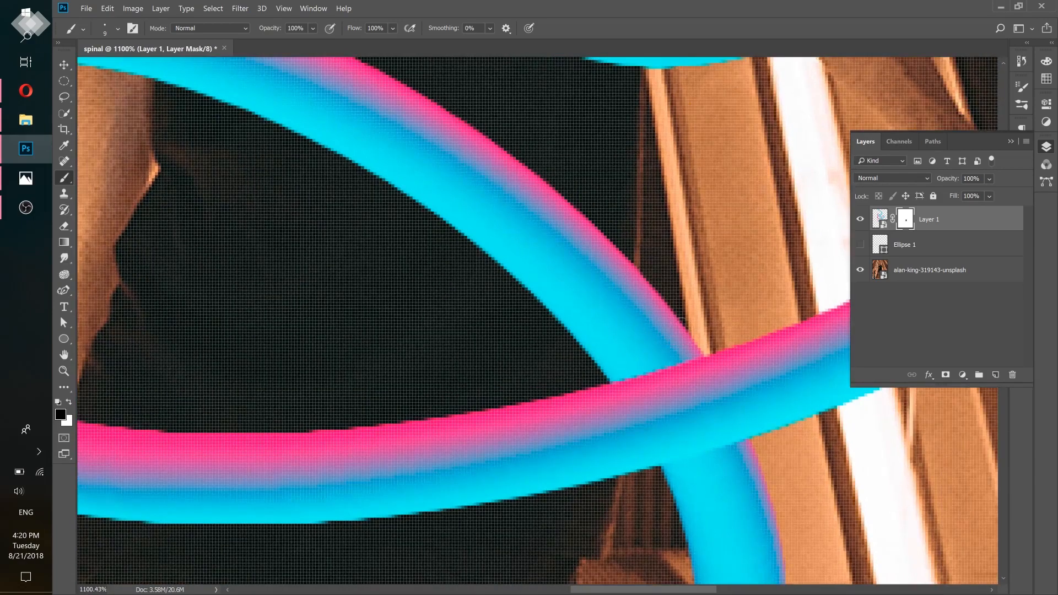
pyautogui.moveTo(616, 247)
pyautogui.mouseDown()
pyautogui.moveTo(603, 366)
pyautogui.moveTo(583, 288)
pyautogui.moveTo(577, 344)
pyautogui.moveTo(582, 334)
pyautogui.moveTo(529, 261)
pyautogui.moveTo(554, 264)
pyautogui.moveTo(559, 244)
pyautogui.moveTo(560, 275)
pyautogui.moveTo(539, 249)
pyautogui.moveTo(536, 199)
pyautogui.moveTo(485, 233)
pyautogui.moveTo(418, 204)
pyautogui.moveTo(389, 171)
pyautogui.moveTo(385, 127)
pyautogui.moveTo(400, 142)
pyautogui.moveTo(356, 166)
pyautogui.moveTo(374, 113)
pyautogui.moveTo(355, 165)
pyautogui.mouseUp()
pyautogui.press(']')
pyautogui.press(']')
pyautogui.press(']')
pyautogui.press(']')
# Reduce the brush to 9 px and refine the mask where the lower strand meets the shirt's side edge
pyautogui.scroll(-3, 545, 258)
pyautogui.scroll(-2, 439, 183)
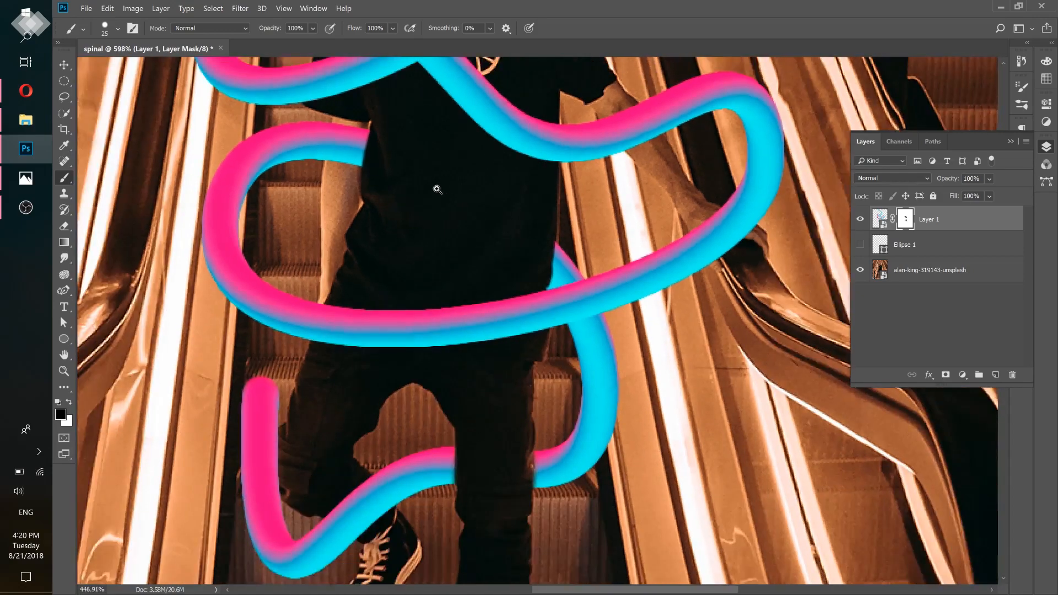
pyautogui.scroll(3, 538, 250)
pyautogui.press('[')
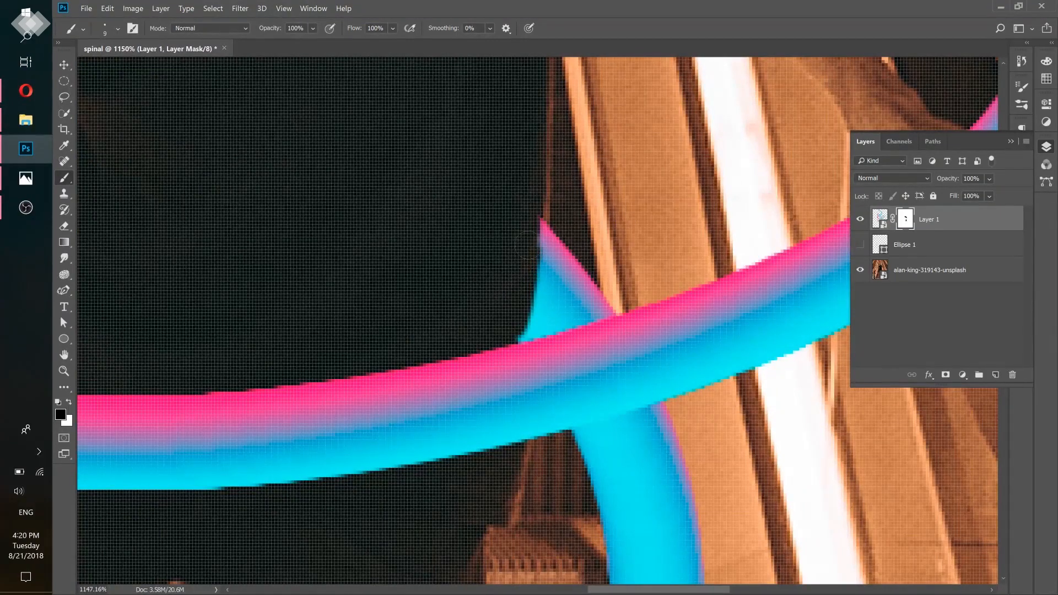
pyautogui.scroll(-2, 490, 235)
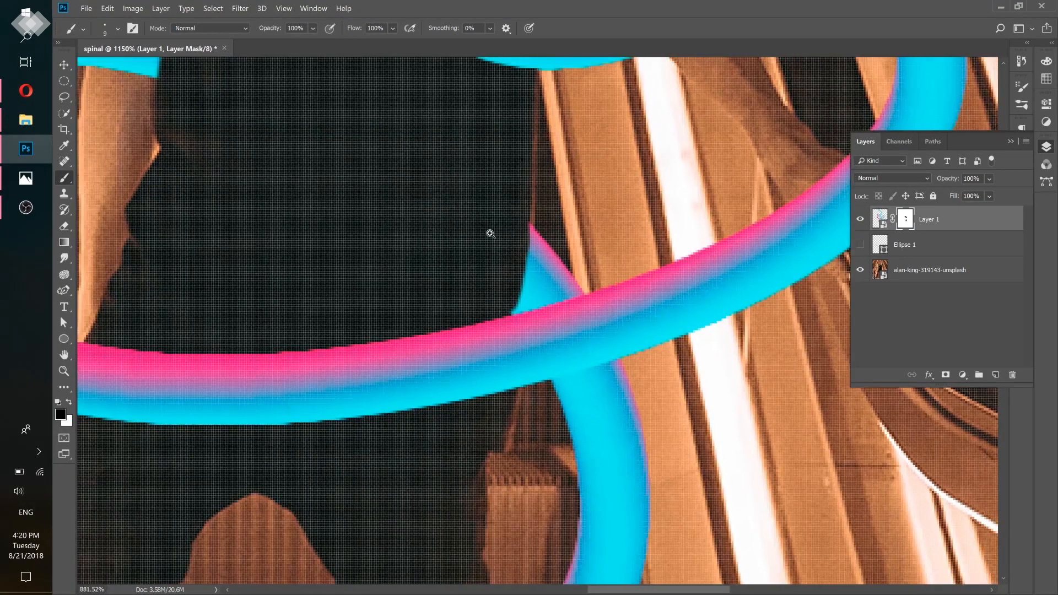
pyautogui.scroll(4, 490, 234)
pyautogui.moveTo(546, 461)
pyautogui.mouseDown()
pyautogui.moveTo(565, 392)
pyautogui.moveTo(568, 302)
pyautogui.moveTo(473, 312)
pyautogui.mouseUp()
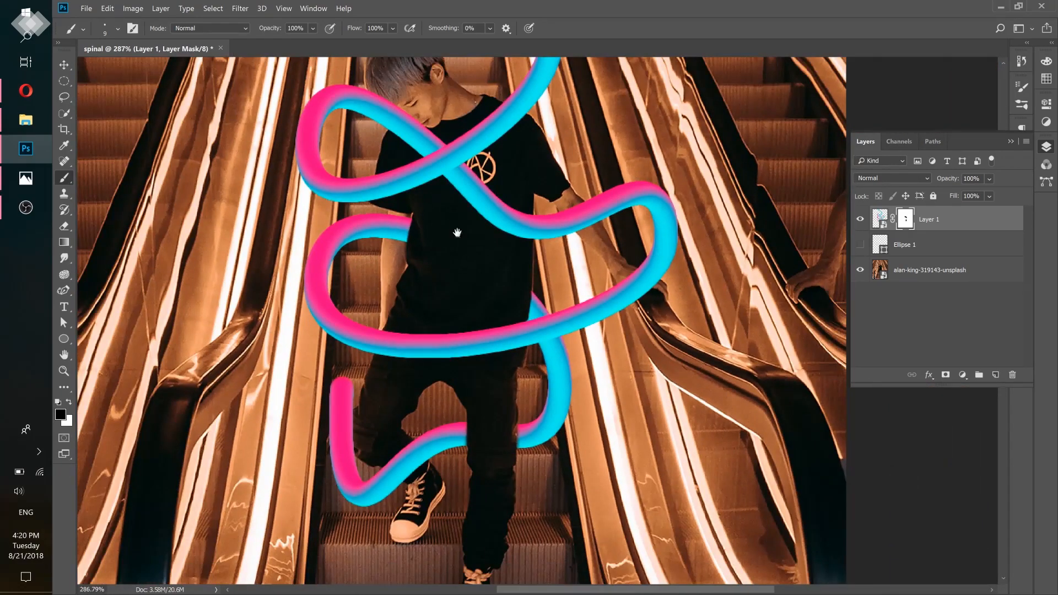
pyautogui.moveTo(472, 269); pyautogui.dragTo(496, 355)
pyautogui.moveTo(682, 360); pyautogui.dragTo(769, 368)
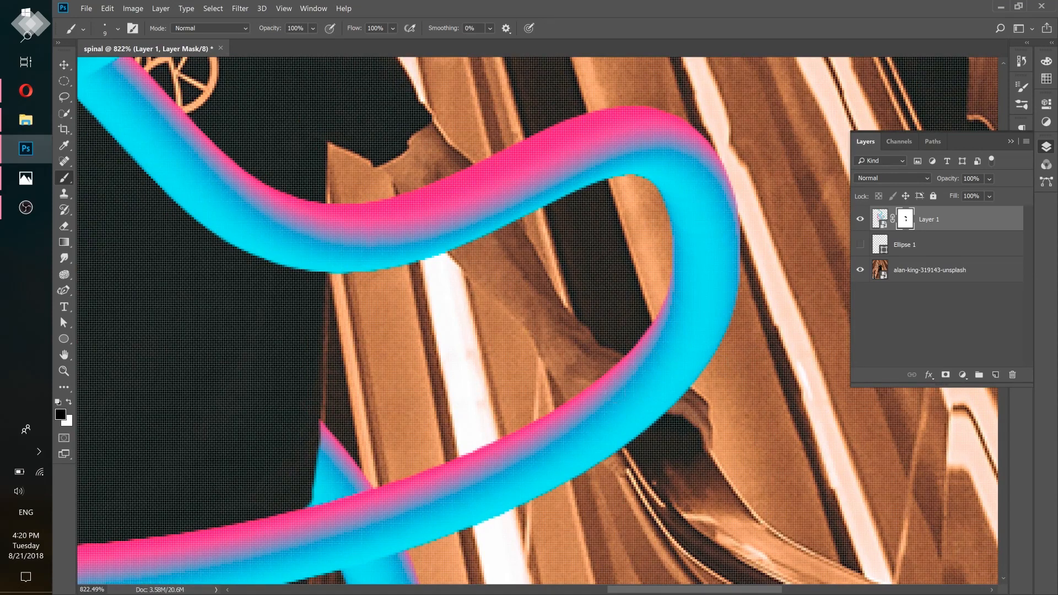
pyautogui.doubleClick(905, 220)
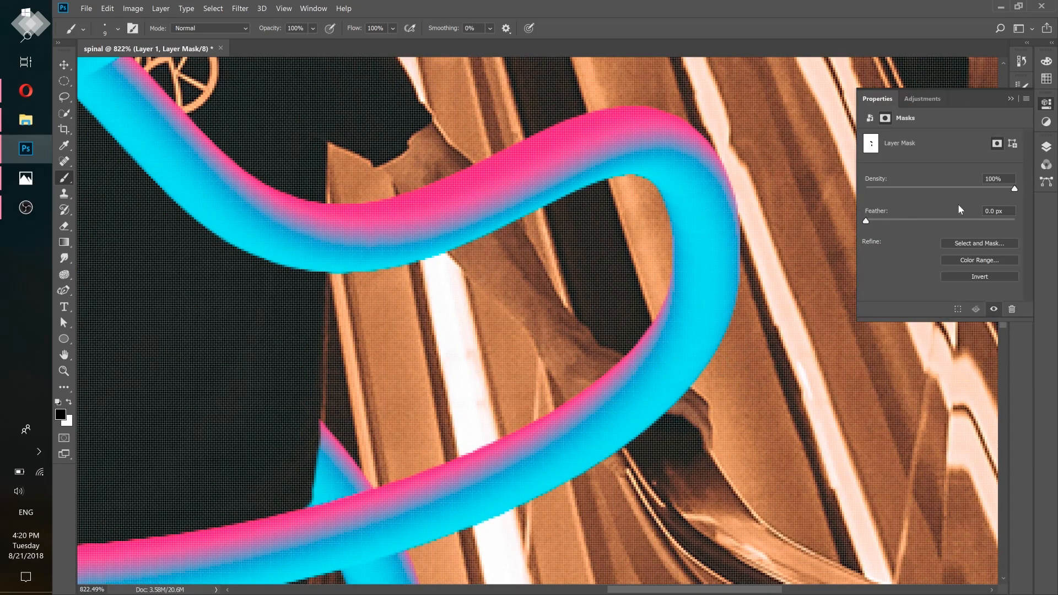
pyautogui.moveTo(938, 190); pyautogui.dragTo(938, 191)
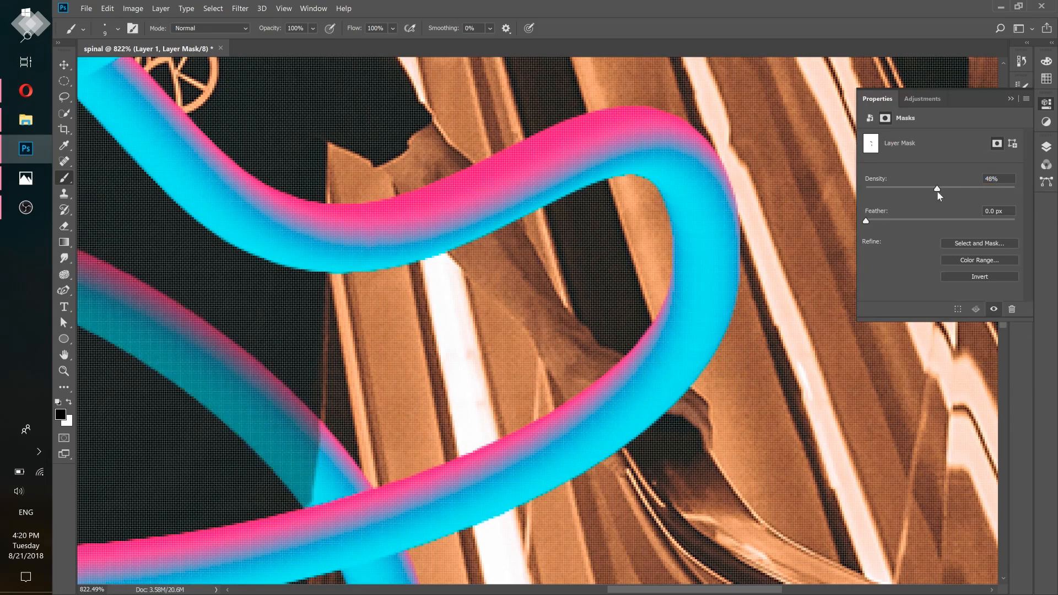
pyautogui.click(1049, 150)
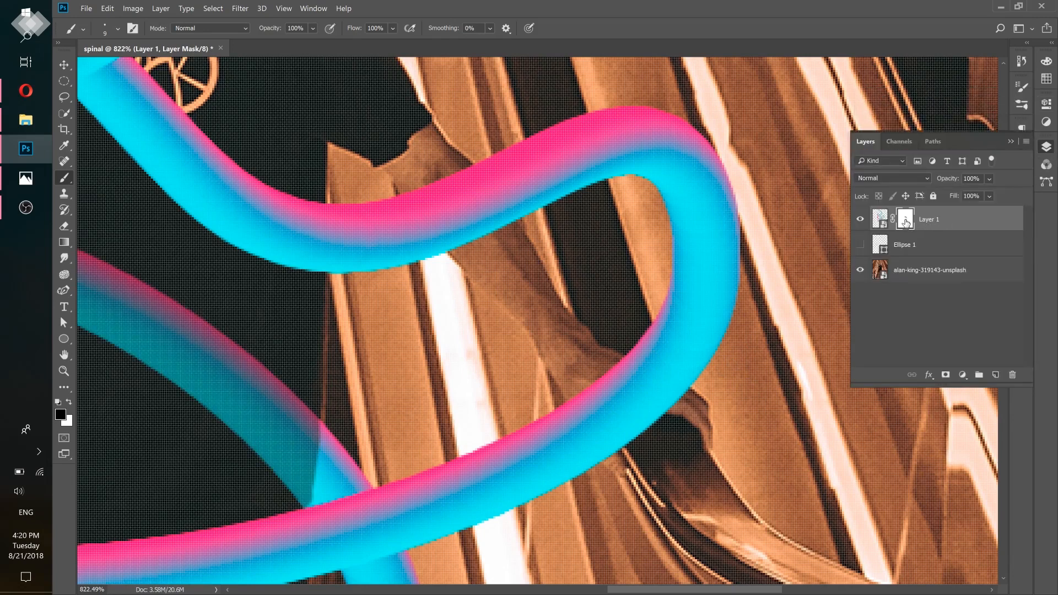
pyautogui.moveTo(629, 290); pyautogui.dragTo(613, 293)
pyautogui.hotkey('ctrl', 'z')
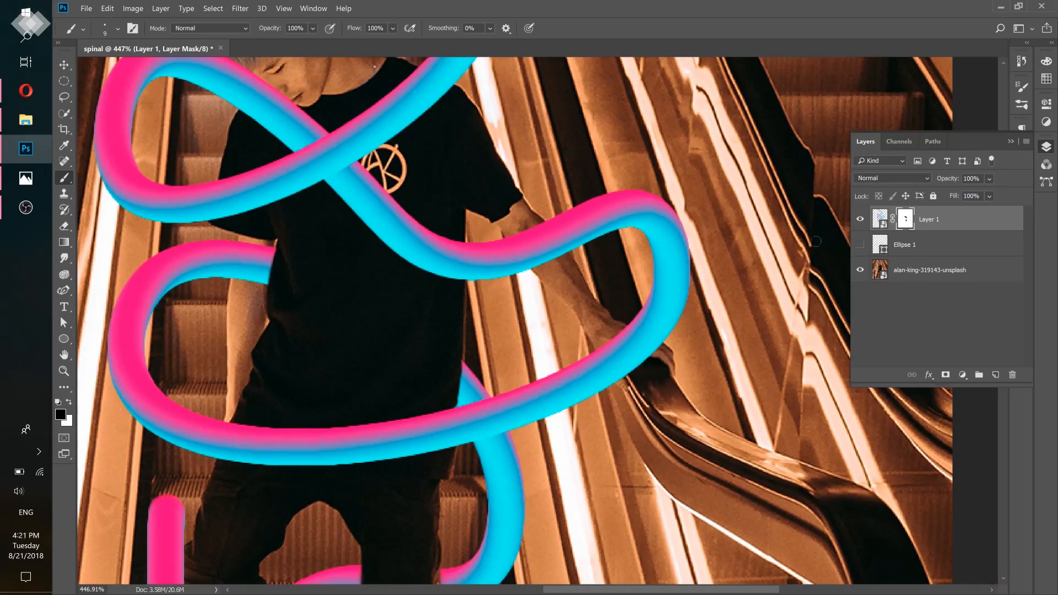
# Lower Layer 1's opacity to 53% and reselect its layer mask for painting
pyautogui.click(983, 216)
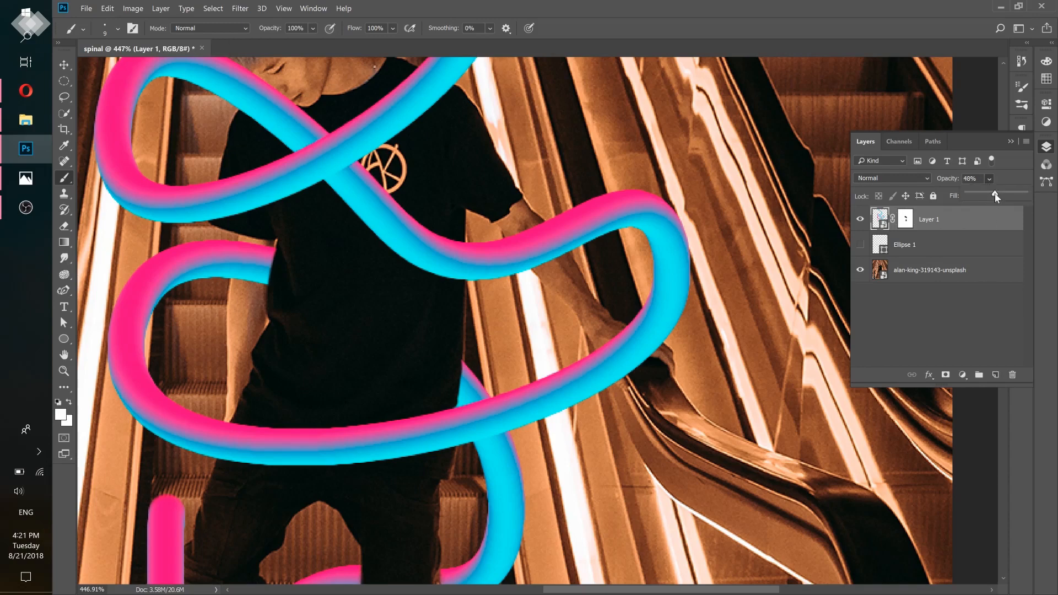
pyautogui.moveTo(997, 197); pyautogui.dragTo(997, 196)
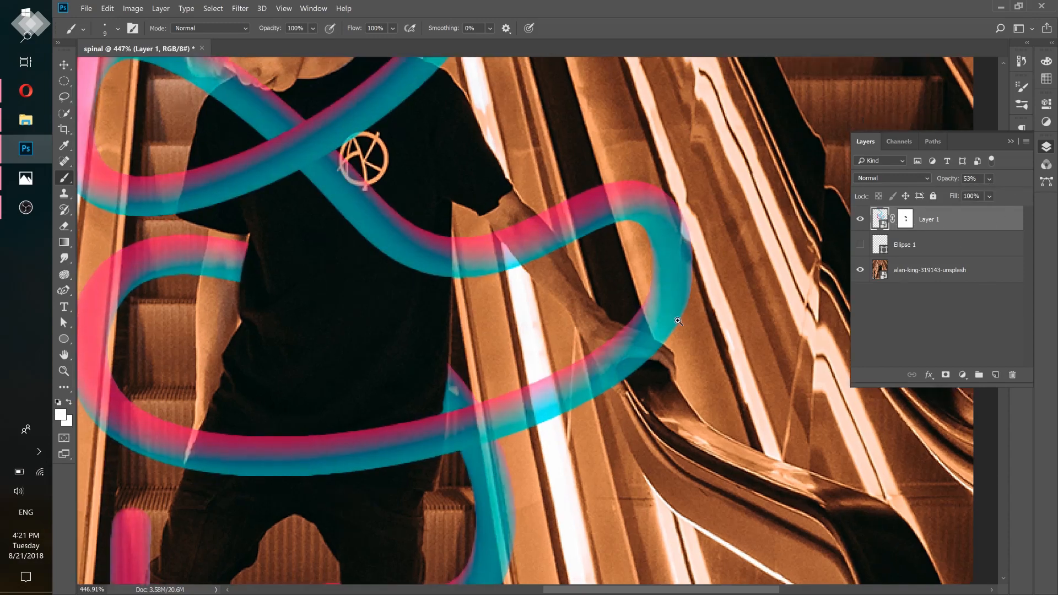
pyautogui.moveTo(678, 322); pyautogui.dragTo(710, 321)
pyautogui.click(906, 219)
# Mask out the line with the 9 px brush where it covers the man's hand and fingers on the handrail
pyautogui.moveTo(521, 389); pyautogui.dragTo(614, 374)
pyautogui.moveTo(629, 368); pyautogui.dragTo(692, 387)
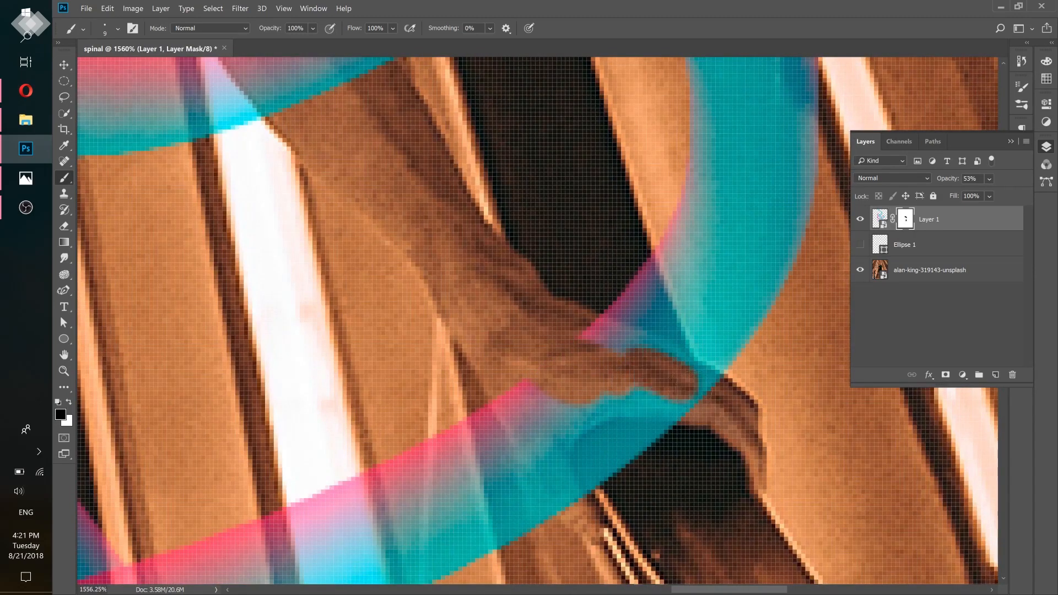
pyautogui.moveTo(634, 347); pyautogui.dragTo(589, 337)
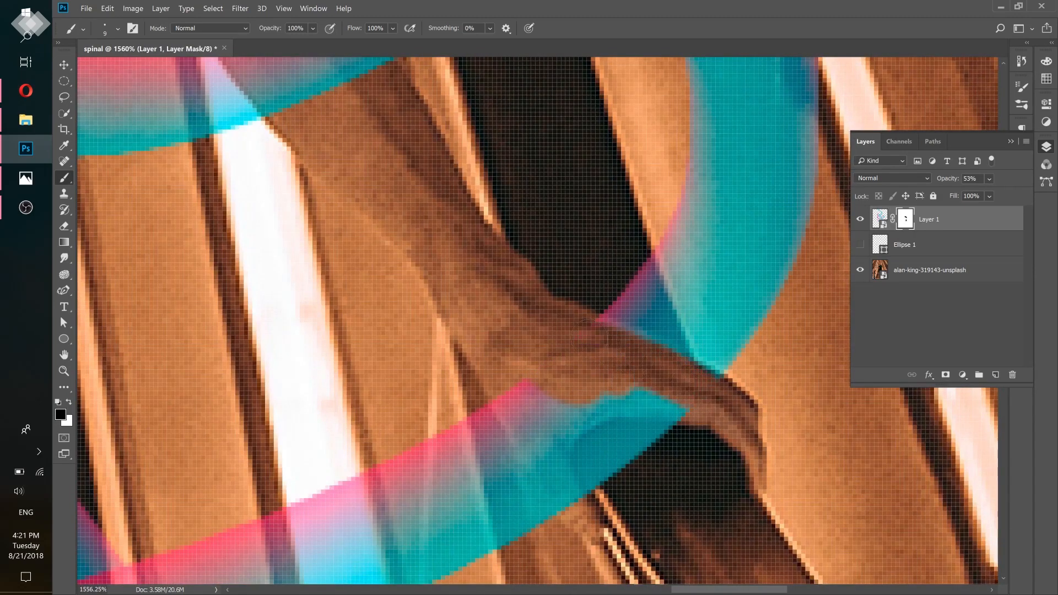
pyautogui.moveTo(575, 375); pyautogui.dragTo(569, 319)
pyautogui.moveTo(521, 347)
pyautogui.mouseDown()
pyautogui.moveTo(532, 390)
pyautogui.moveTo(571, 442)
pyautogui.mouseUp()
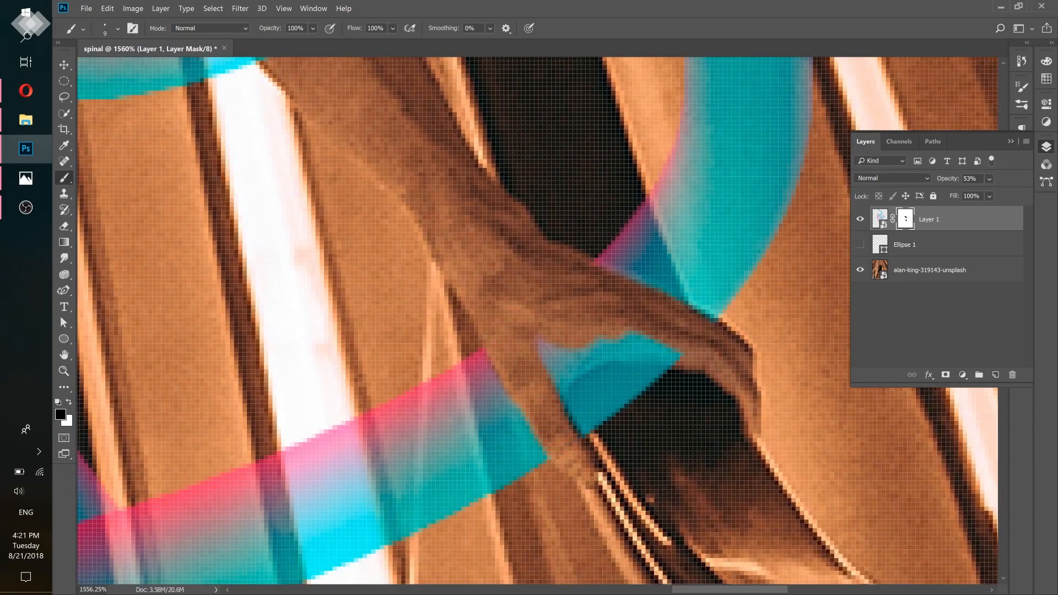
pyautogui.moveTo(546, 358); pyautogui.dragTo(568, 381)
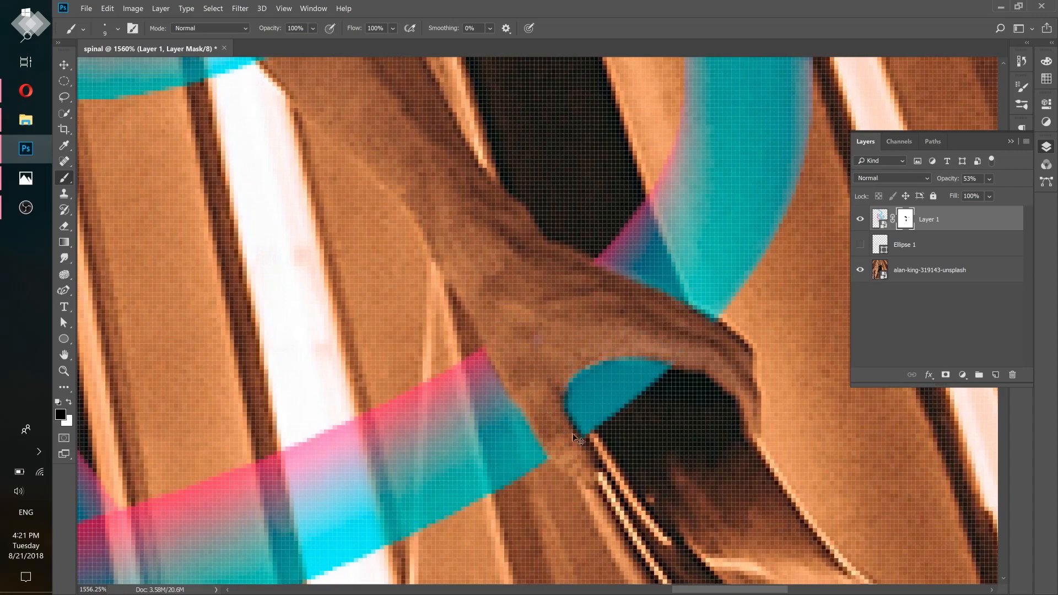
pyautogui.moveTo(563, 424); pyautogui.dragTo(635, 343)
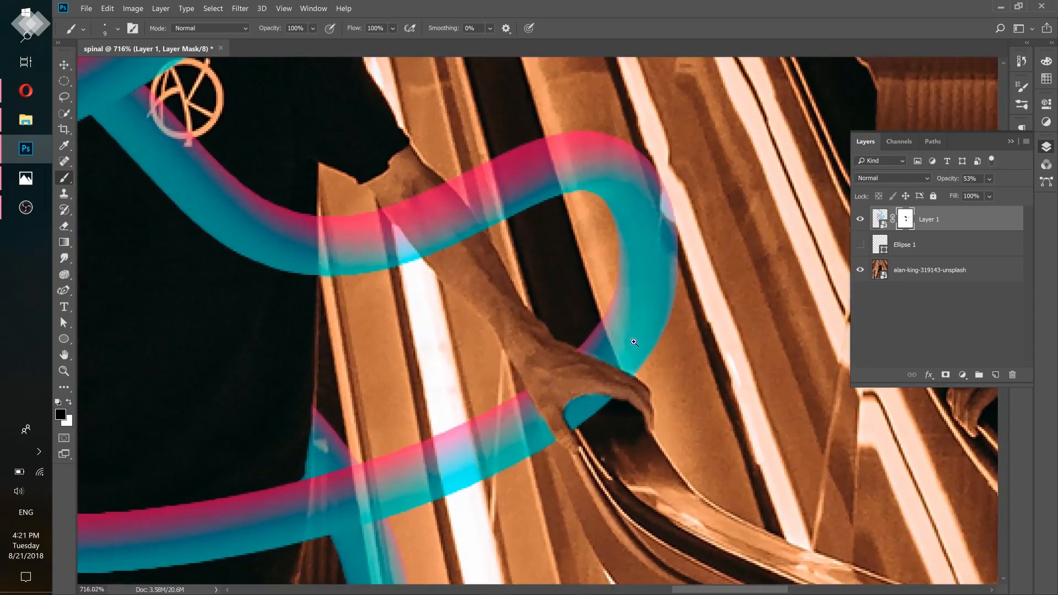
# Enlarge the brush to 30 px and mask out the rear strand across the shirt and chest logo, up to the crossing front strand
pyautogui.moveTo(498, 260); pyautogui.dragTo(660, 398)
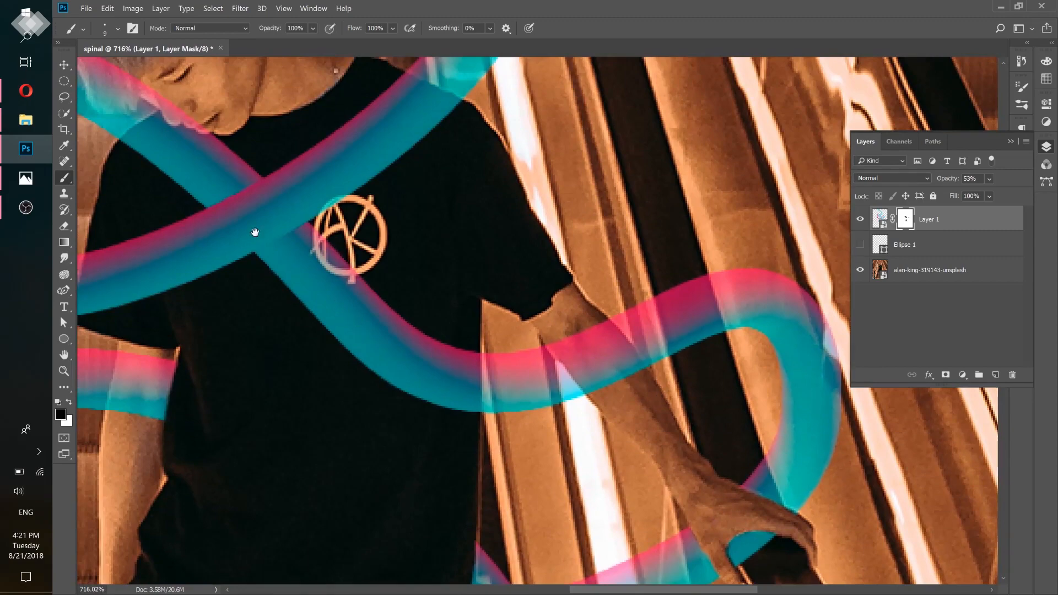
pyautogui.moveTo(255, 232); pyautogui.dragTo(362, 241)
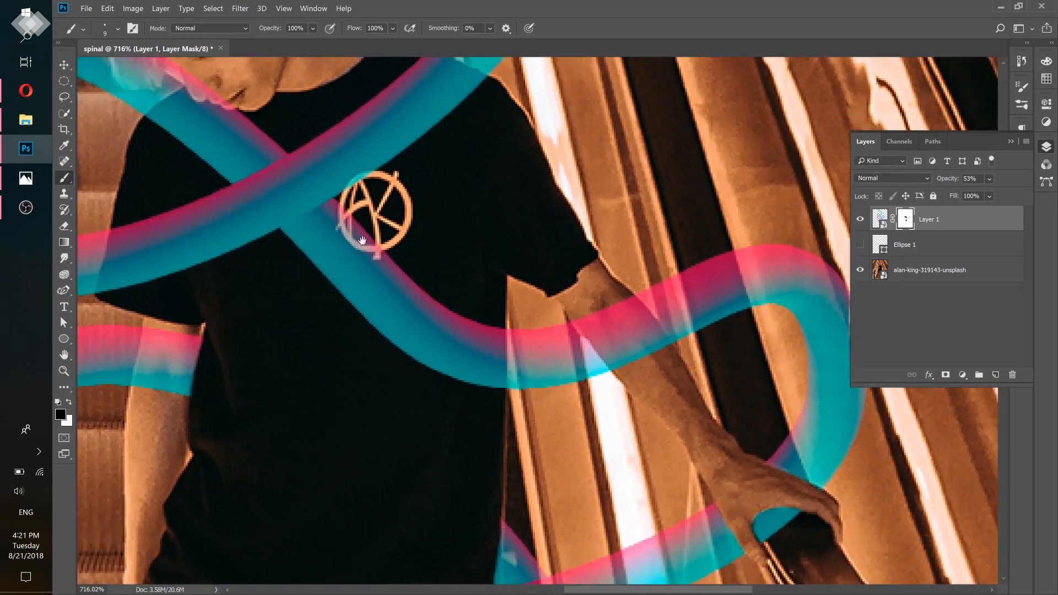
pyautogui.moveTo(434, 342); pyautogui.dragTo(397, 343)
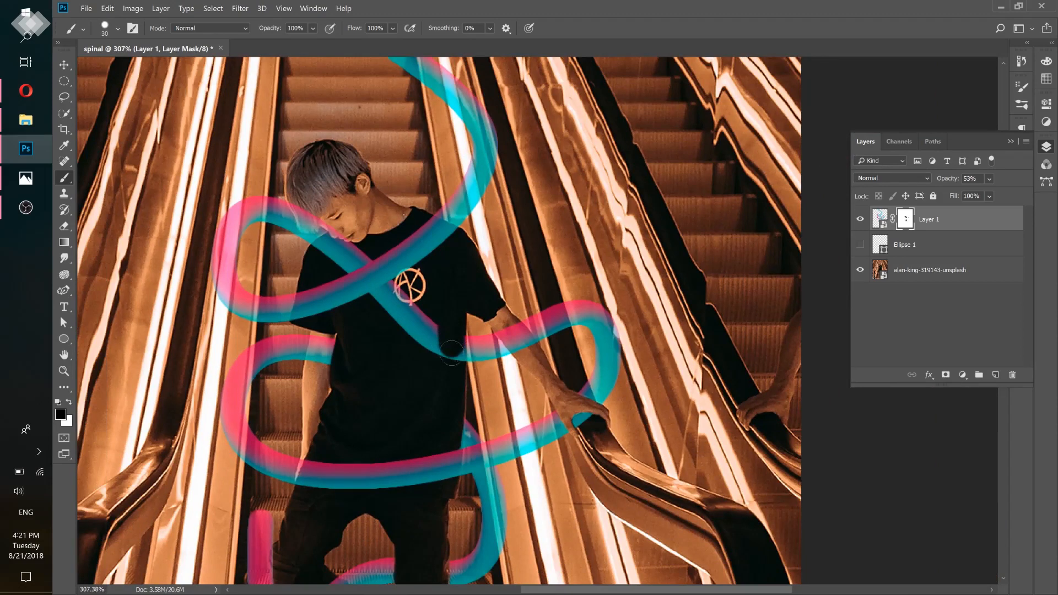
pyautogui.moveTo(437, 351); pyautogui.dragTo(456, 324)
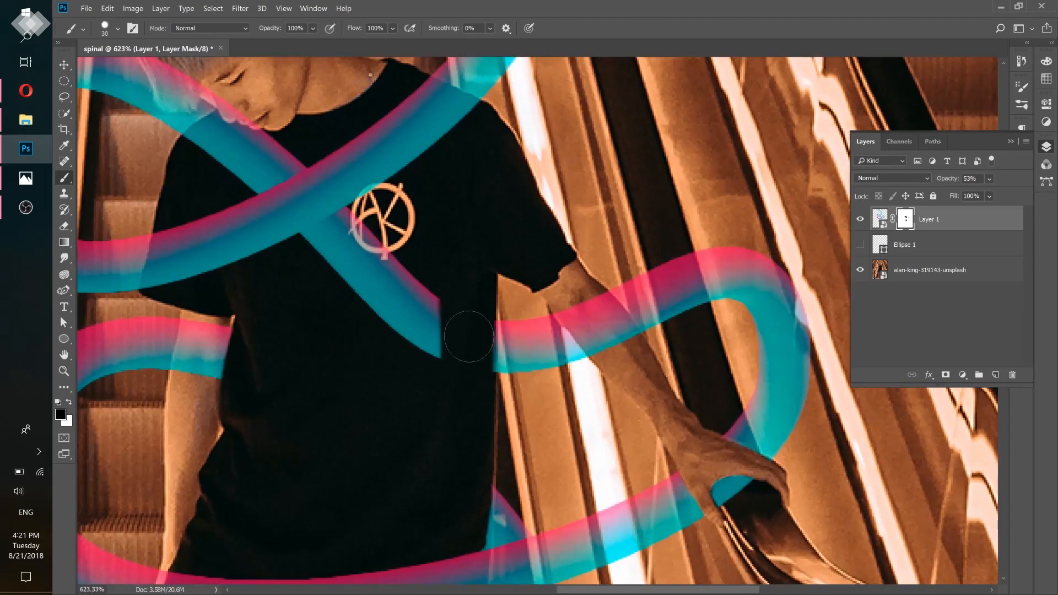
pyautogui.moveTo(461, 315)
pyautogui.mouseDown()
pyautogui.moveTo(436, 371)
pyautogui.moveTo(426, 300)
pyautogui.moveTo(407, 273)
pyautogui.moveTo(385, 279)
pyautogui.moveTo(365, 312)
pyautogui.moveTo(367, 242)
pyautogui.moveTo(480, 257)
pyautogui.moveTo(471, 243)
pyautogui.moveTo(353, 364)
pyautogui.moveTo(302, 378)
pyautogui.mouseUp()
pyautogui.click(118, 29)
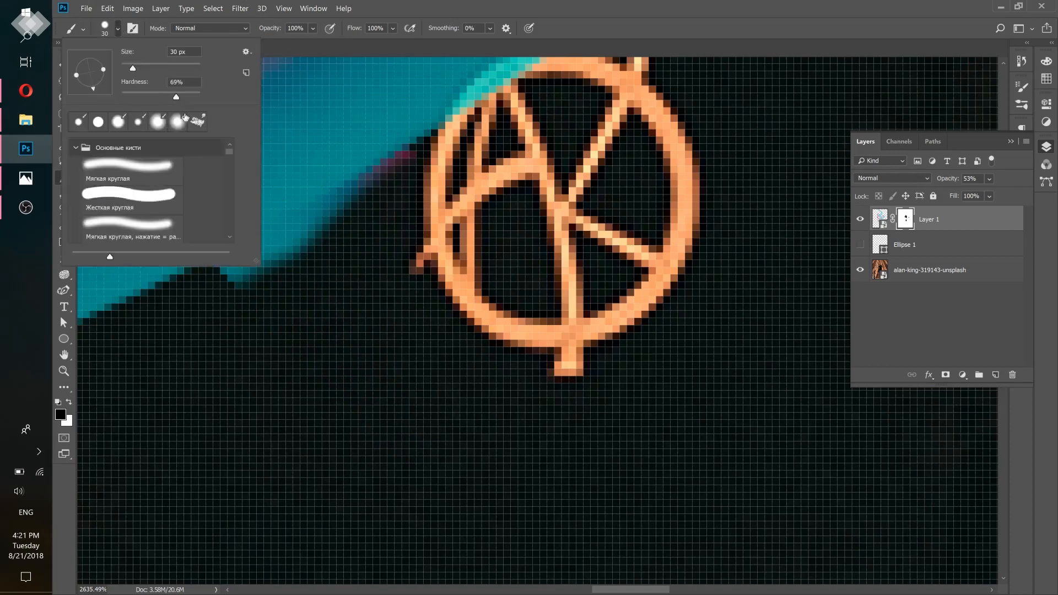
pyautogui.click(284, 355)
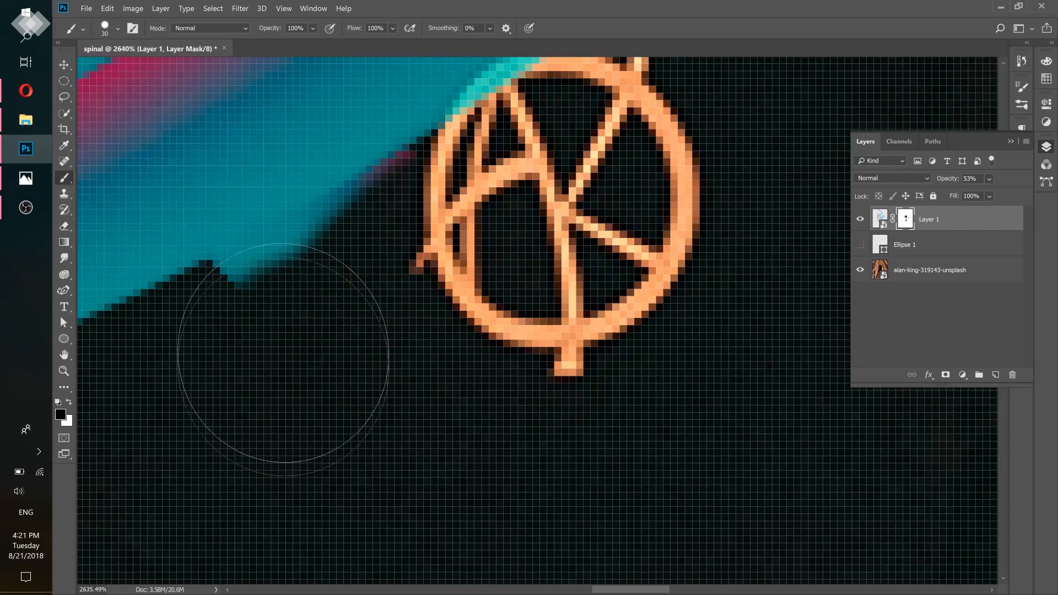
pyautogui.moveTo(361, 316)
pyautogui.mouseDown()
pyautogui.moveTo(256, 354)
pyautogui.moveTo(296, 350)
pyautogui.moveTo(391, 298)
pyautogui.mouseUp()
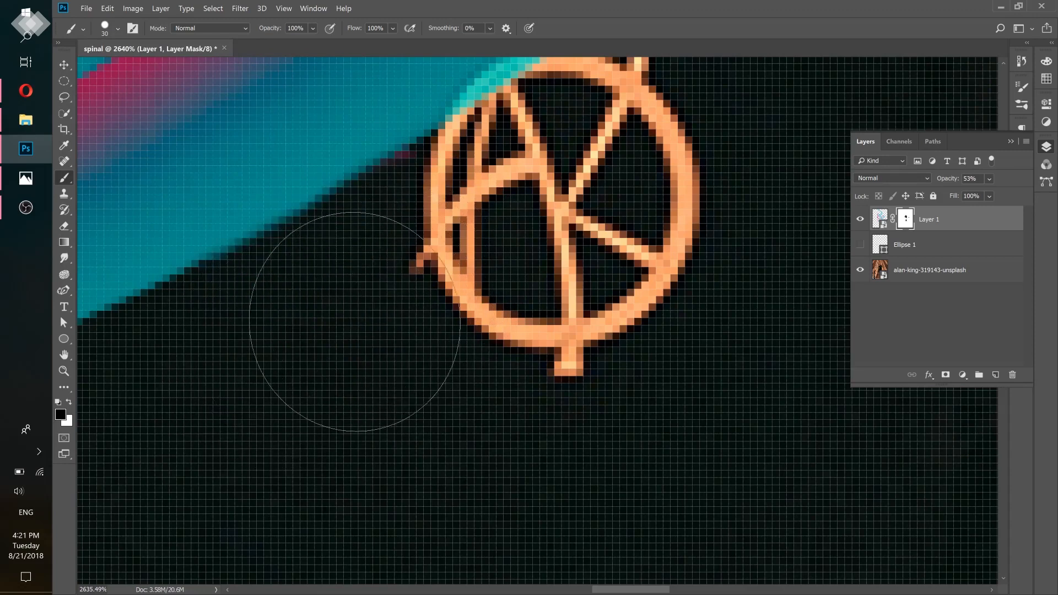
# Mask out the rear strand between the front strand and the man's chin, including his shoulder and lower face
pyautogui.moveTo(321, 305); pyautogui.dragTo(693, 473)
pyautogui.moveTo(541, 254); pyautogui.dragTo(671, 402)
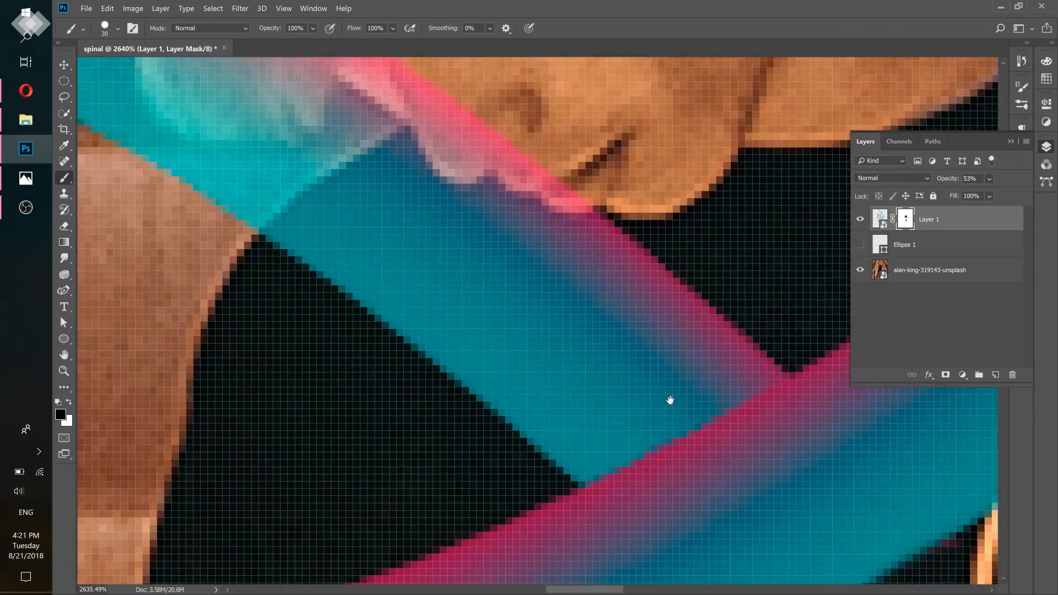
pyautogui.moveTo(711, 295)
pyautogui.mouseDown()
pyautogui.moveTo(579, 338)
pyautogui.moveTo(551, 407)
pyautogui.moveTo(491, 309)
pyautogui.moveTo(578, 387)
pyautogui.mouseUp()
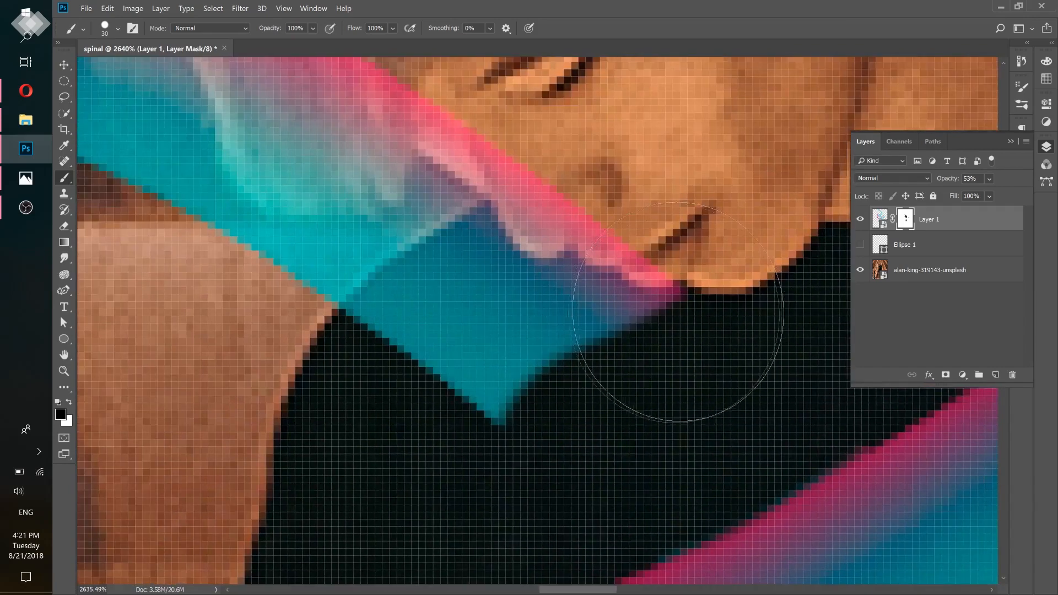
pyautogui.moveTo(686, 354)
pyautogui.mouseDown()
pyautogui.moveTo(461, 402)
pyautogui.moveTo(434, 385)
pyautogui.moveTo(538, 383)
pyautogui.moveTo(579, 313)
pyautogui.mouseUp()
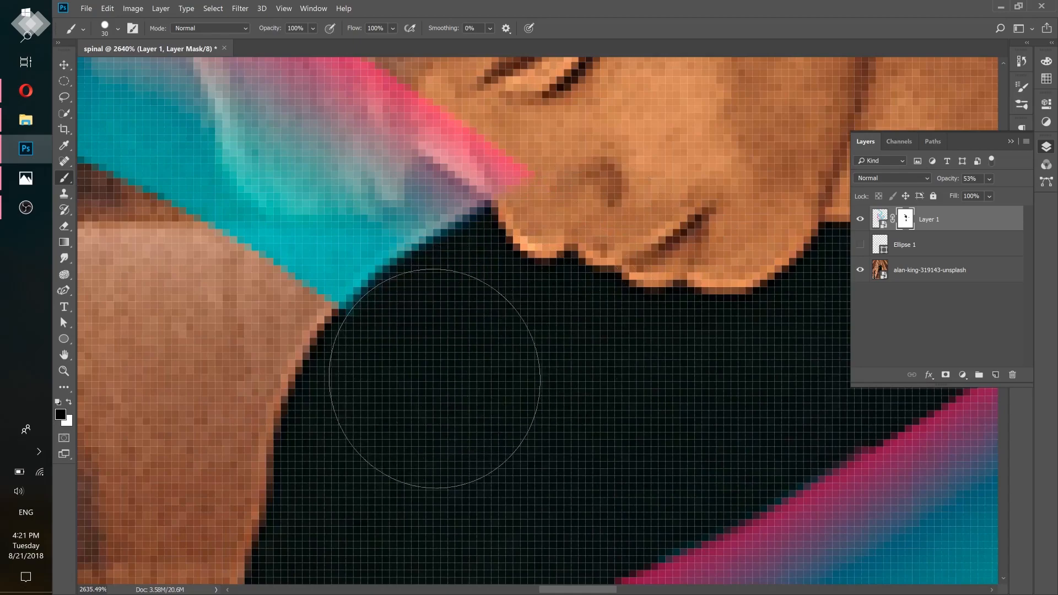
pyautogui.moveTo(594, 266)
pyautogui.mouseDown()
pyautogui.moveTo(560, 286)
pyautogui.moveTo(584, 290)
pyautogui.mouseUp()
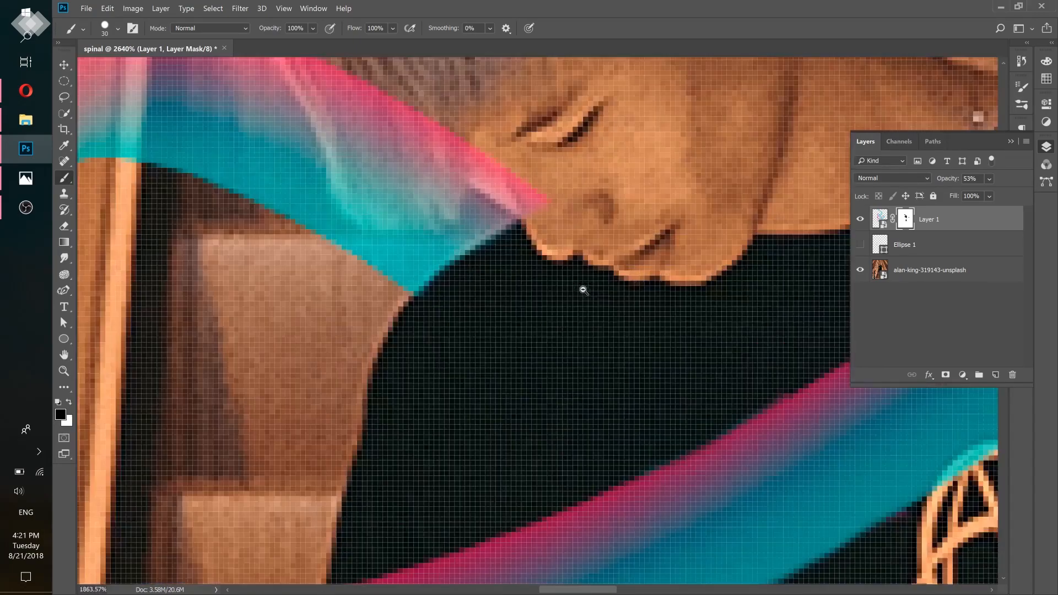
# Reduce the brush to 9 px and mask out the line over the man's forehead and hair, following the hair's outline
pyautogui.moveTo(561, 187); pyautogui.dragTo(680, 435)
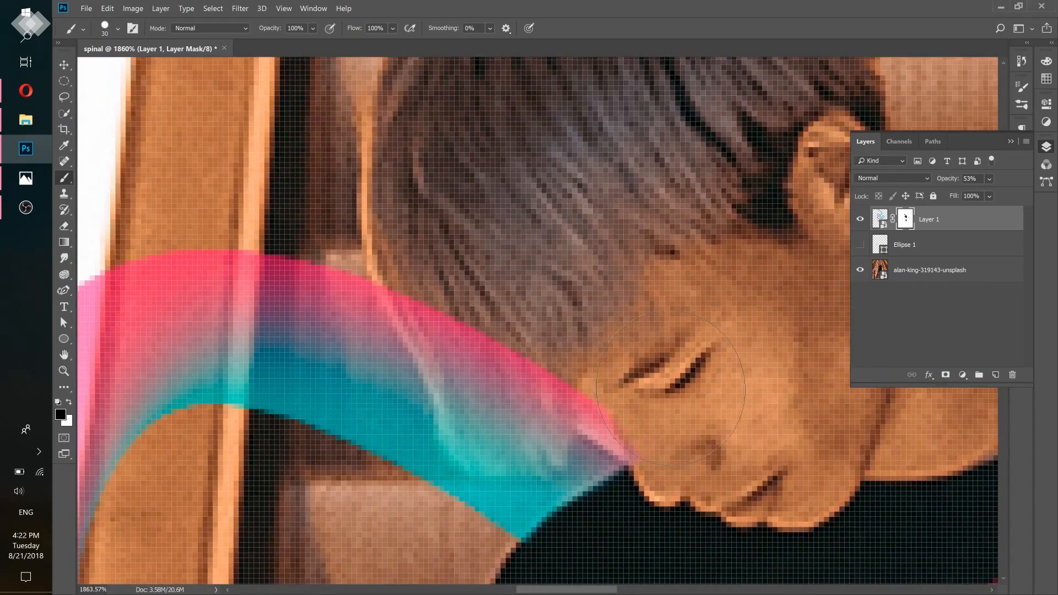
pyautogui.moveTo(671, 389); pyautogui.dragTo(647, 380)
pyautogui.moveTo(533, 305); pyautogui.dragTo(504, 290)
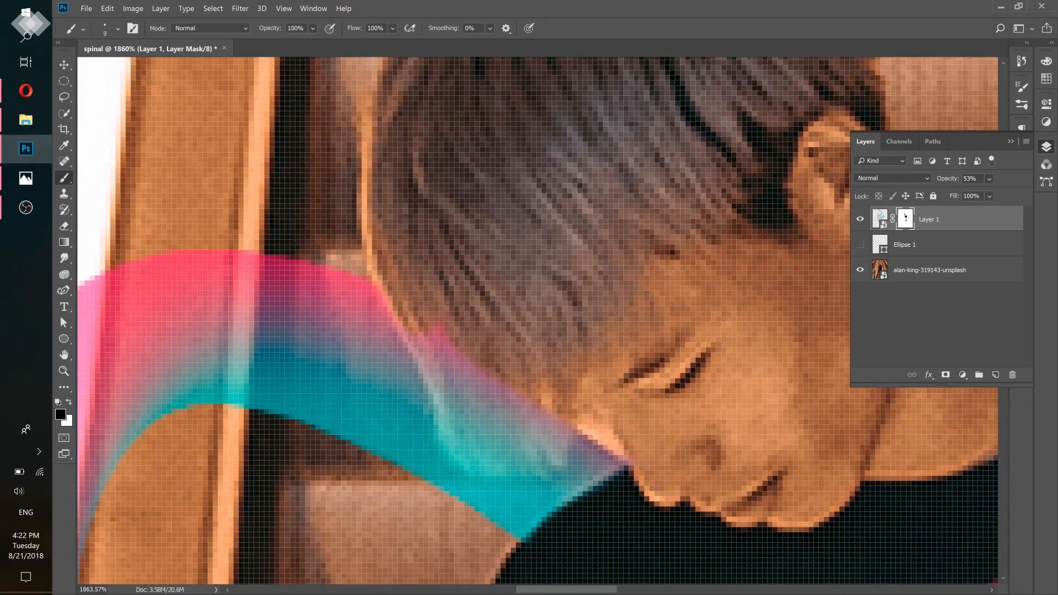
pyautogui.moveTo(411, 333)
pyautogui.mouseDown()
pyautogui.moveTo(455, 380)
pyautogui.moveTo(471, 433)
pyautogui.moveTo(494, 449)
pyautogui.mouseUp()
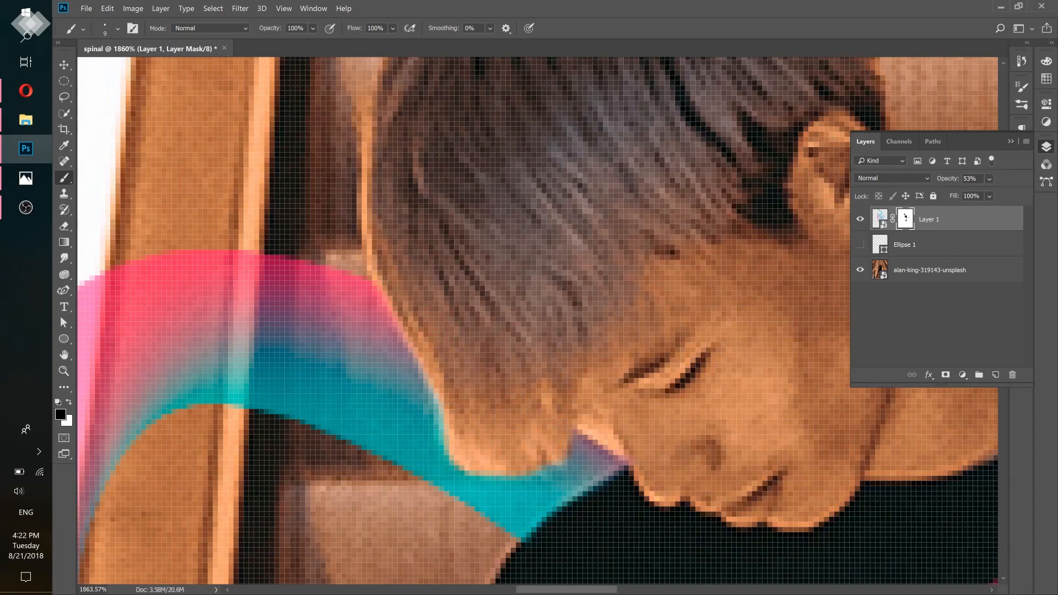
pyautogui.moveTo(530, 379); pyautogui.dragTo(389, 411)
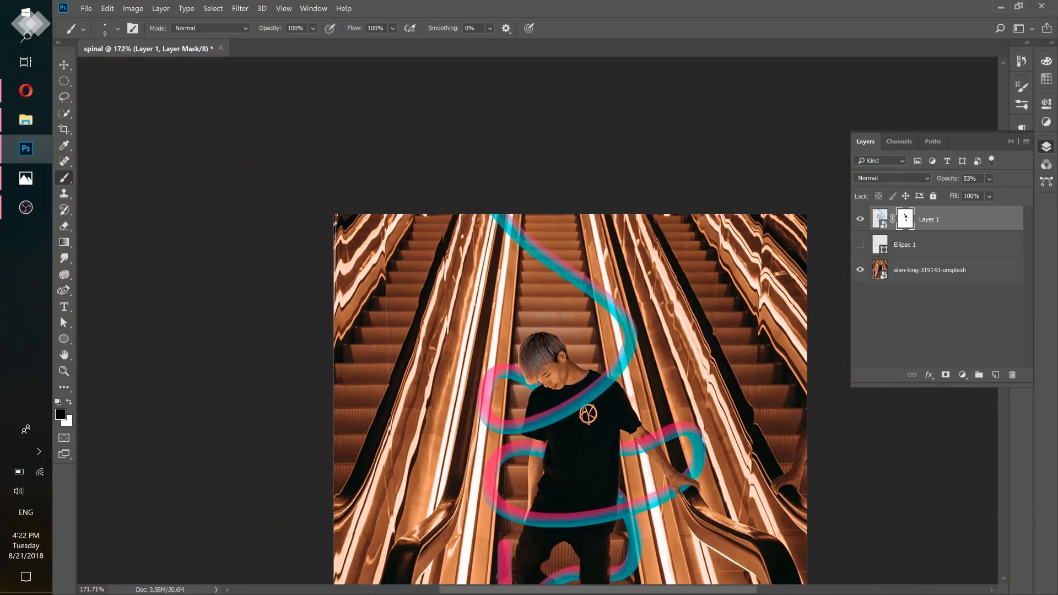
# Raise Layer 1's opacity to 100% and check the masked line around the man's body
pyautogui.moveTo(564, 373)
pyautogui.mouseDown()
pyautogui.moveTo(543, 377)
pyautogui.moveTo(570, 379)
pyautogui.mouseUp()
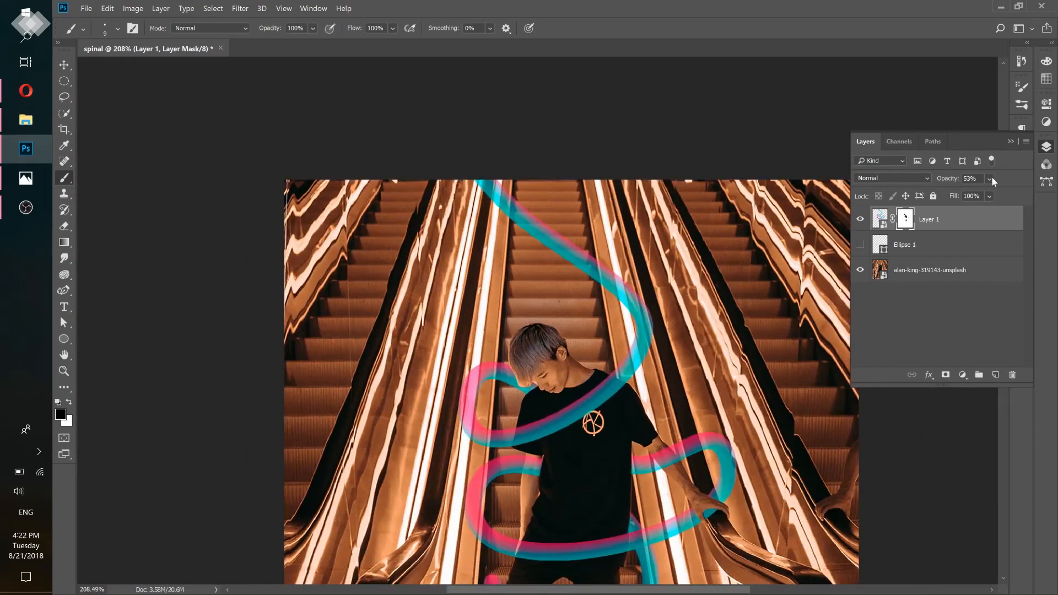
pyautogui.moveTo(1002, 194); pyautogui.dragTo(1025, 194)
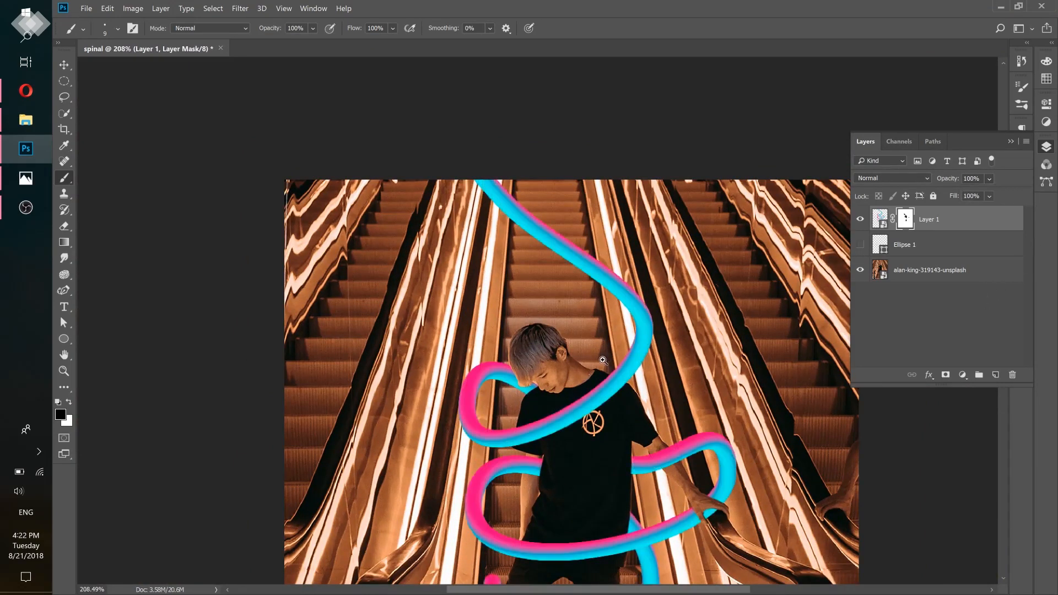
pyautogui.moveTo(609, 358); pyautogui.dragTo(590, 380)
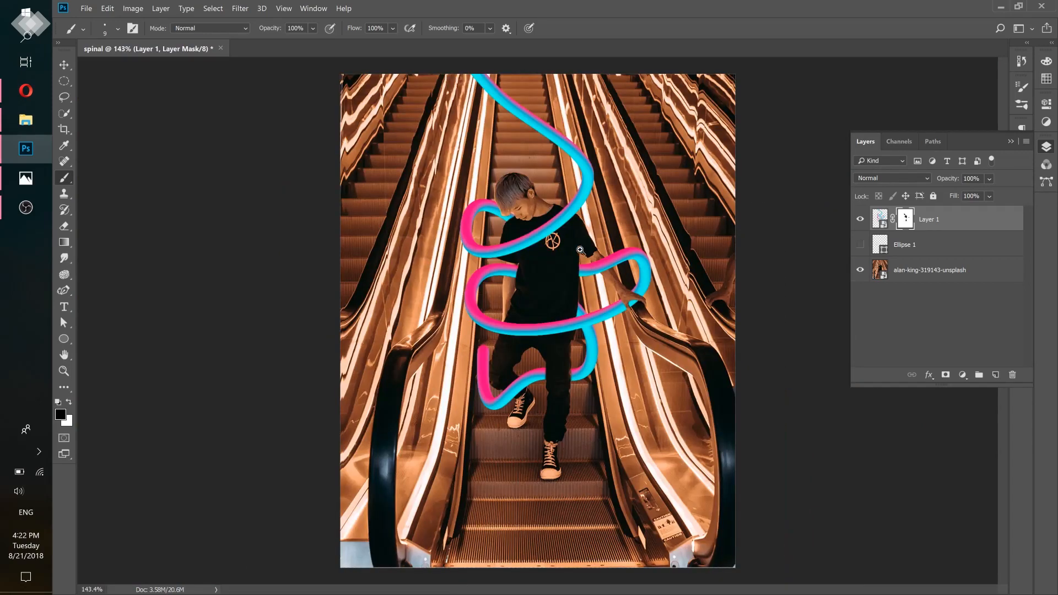
pyautogui.moveTo(580, 250)
pyautogui.mouseDown()
pyautogui.moveTo(529, 264)
pyautogui.moveTo(573, 303)
pyautogui.moveTo(495, 314)
pyautogui.mouseUp()
pyautogui.moveTo(565, 278); pyautogui.dragTo(613, 292)
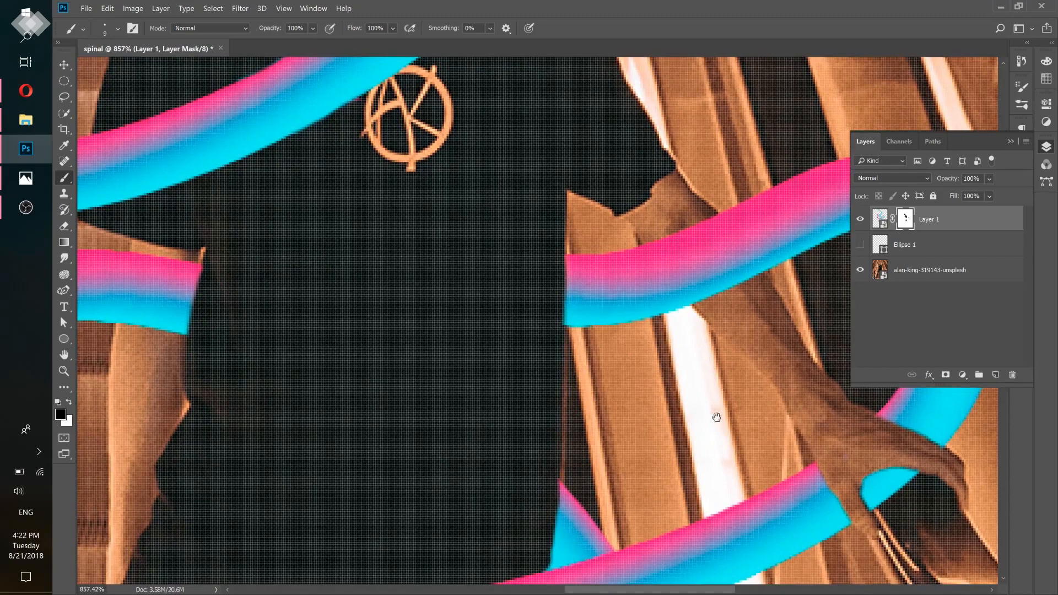
# Examine the masked edges of the line around the forearm, the hand and the side of the black shirt
pyautogui.moveTo(717, 417); pyautogui.dragTo(484, 331)
pyautogui.moveTo(596, 289)
pyautogui.mouseDown()
pyautogui.moveTo(605, 349)
pyautogui.moveTo(578, 328)
pyautogui.mouseUp()
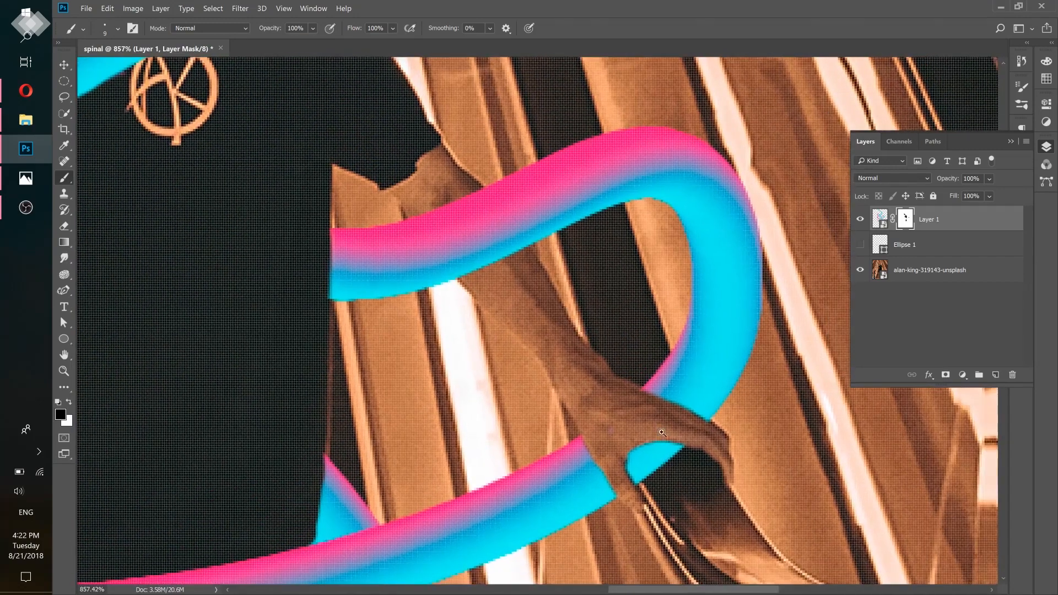
pyautogui.moveTo(665, 432); pyautogui.dragTo(698, 424)
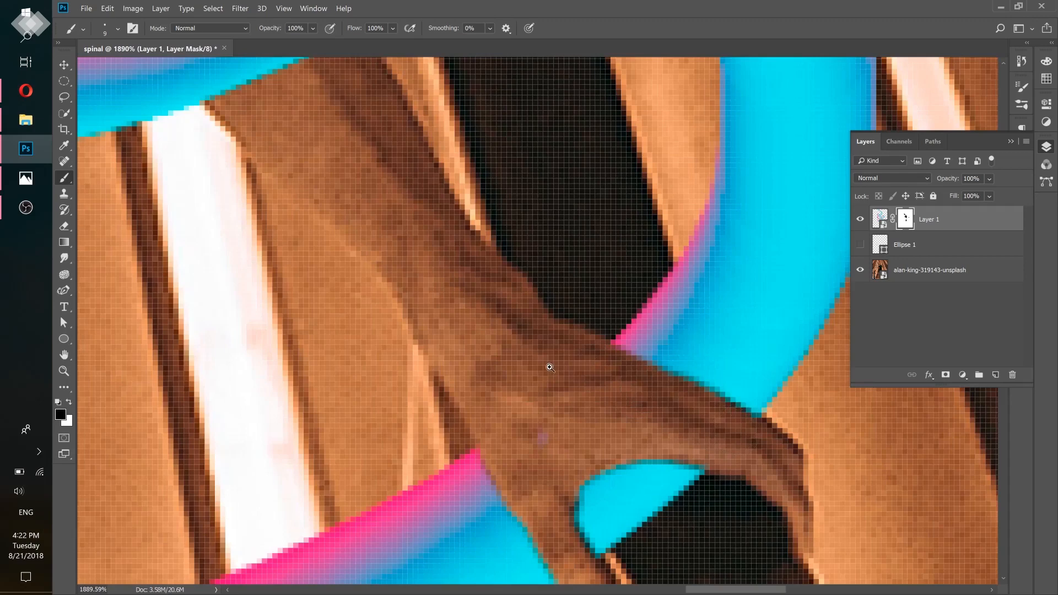
pyautogui.moveTo(550, 367); pyautogui.dragTo(483, 282)
pyautogui.moveTo(389, 309); pyautogui.dragTo(523, 333)
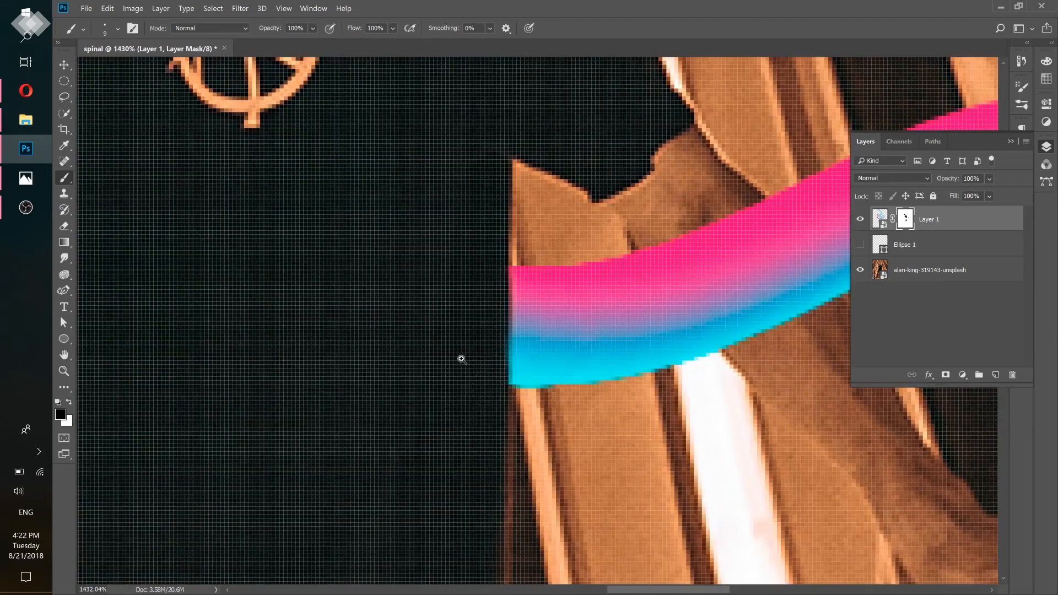
pyautogui.moveTo(462, 360); pyautogui.dragTo(549, 247)
pyautogui.moveTo(501, 436); pyautogui.dragTo(467, 392)
pyautogui.moveTo(571, 305); pyautogui.dragTo(611, 312)
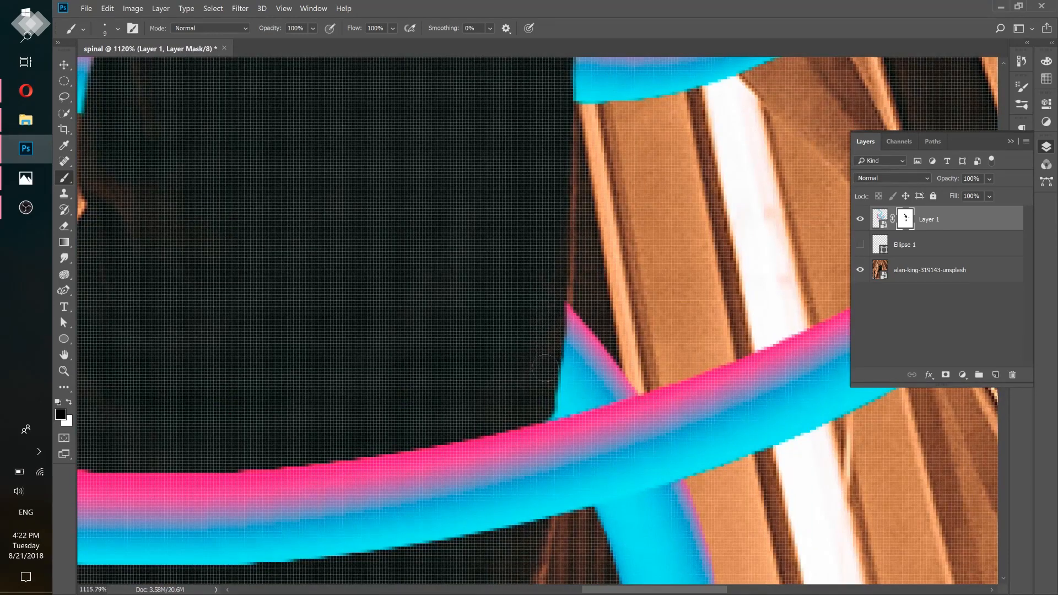
# Reduce the brush to 4 px and refine the mask at the shirt's lower edge, where the rear strand meets the front strand
pyautogui.moveTo(548, 401)
pyautogui.mouseDown()
pyautogui.moveTo(552, 437)
pyautogui.moveTo(580, 460)
pyautogui.mouseUp()
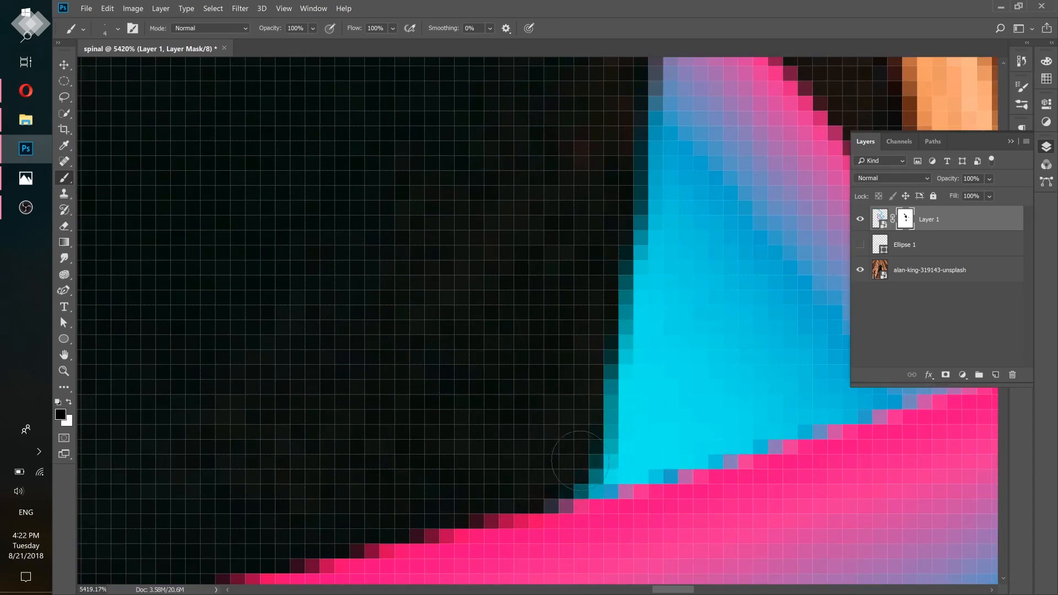
pyautogui.moveTo(517, 354); pyautogui.dragTo(456, 357)
pyautogui.moveTo(532, 348); pyautogui.dragTo(507, 345)
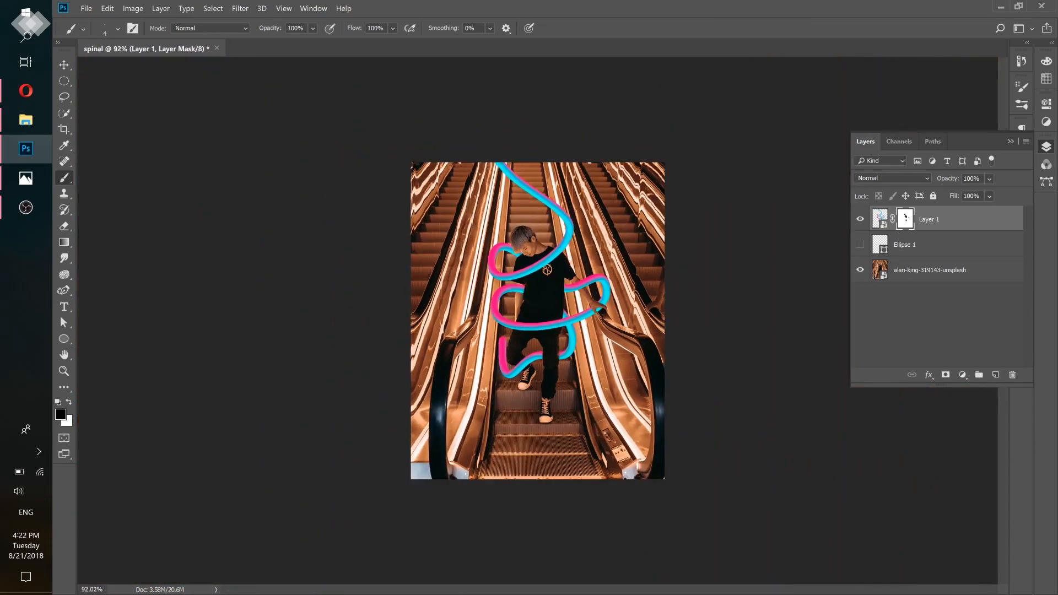